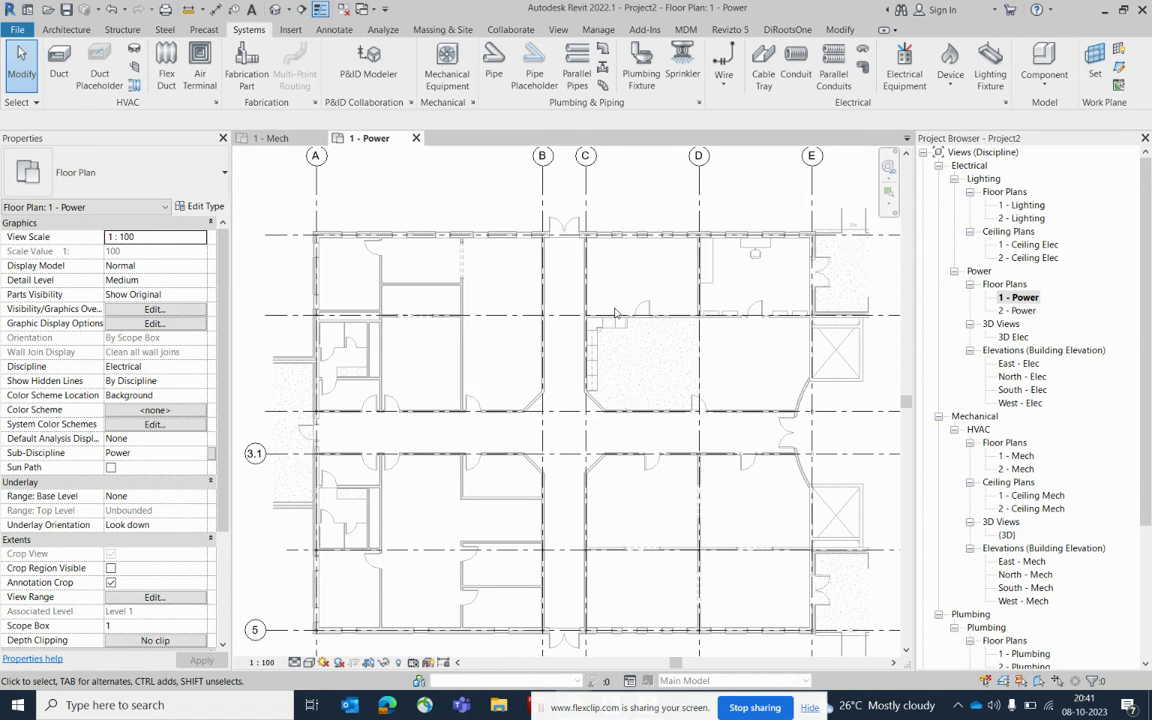
Create a new rule-based view filter named CT-01 from the 1 - Power floor plan's visibility/graphic overrides.
{"action": "key", "text": "z"}
{"action": "key", "text": "f"}
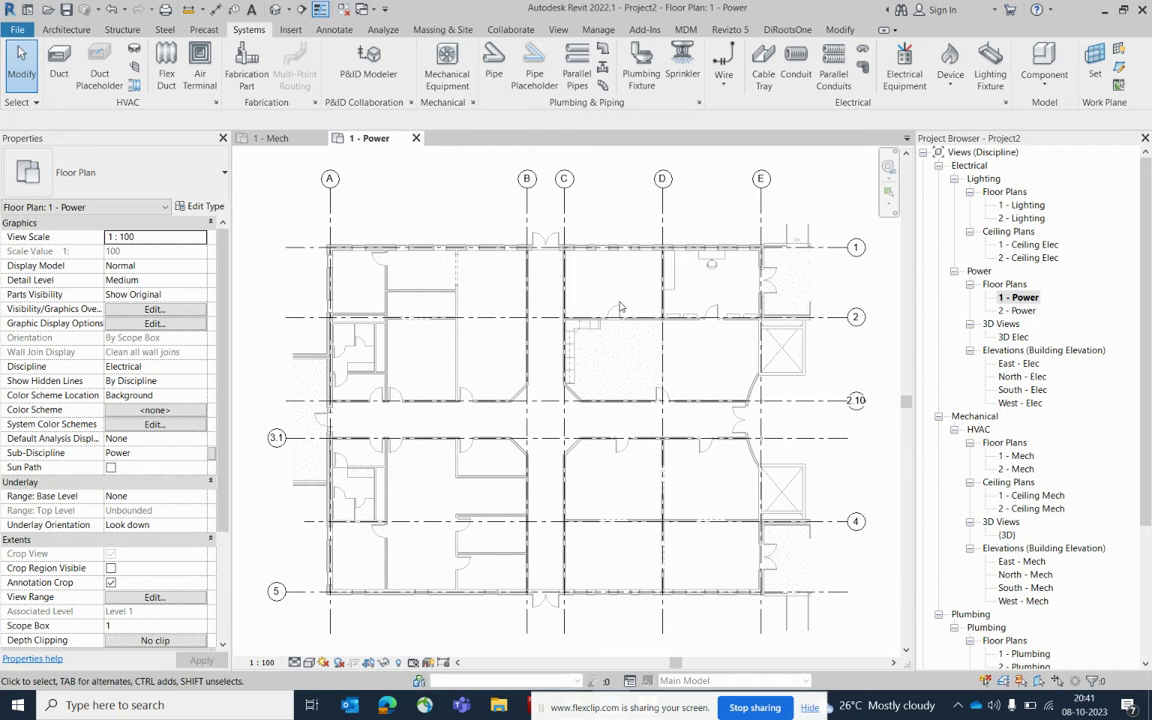
{"action": "key", "text": "v"}
{"action": "key", "text": "v"}
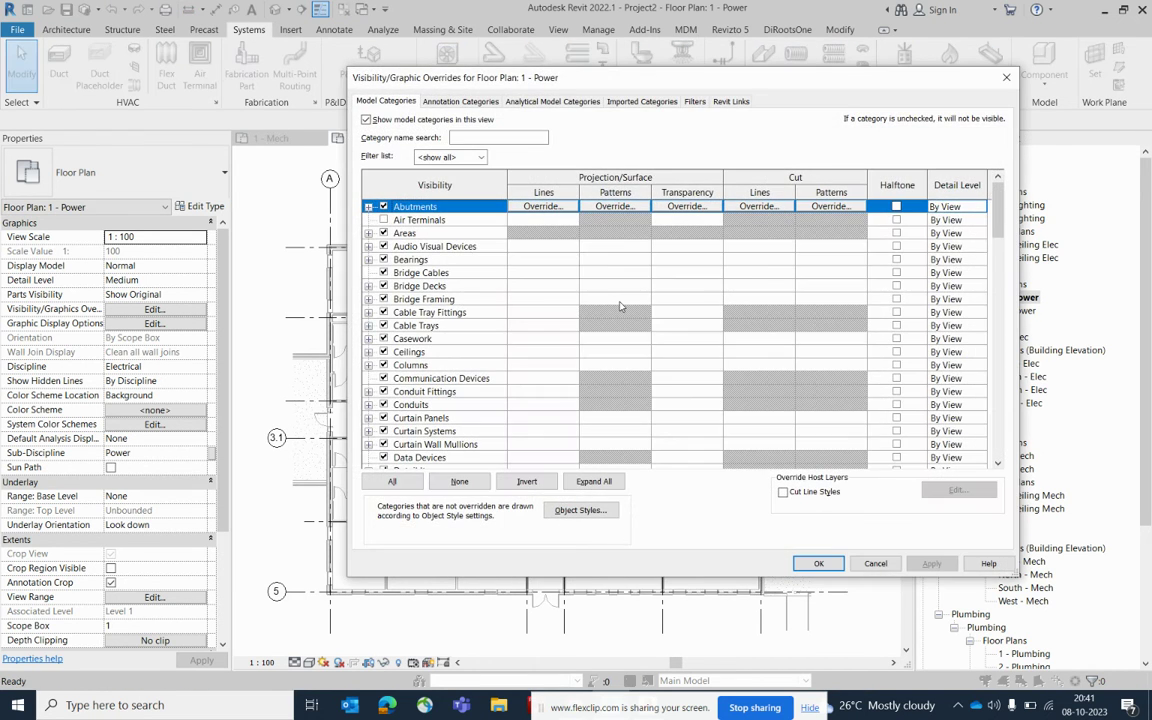
{"action": "left_click", "coordinate": [694, 101]}
{"action": "left_click", "coordinate": [580, 488]}
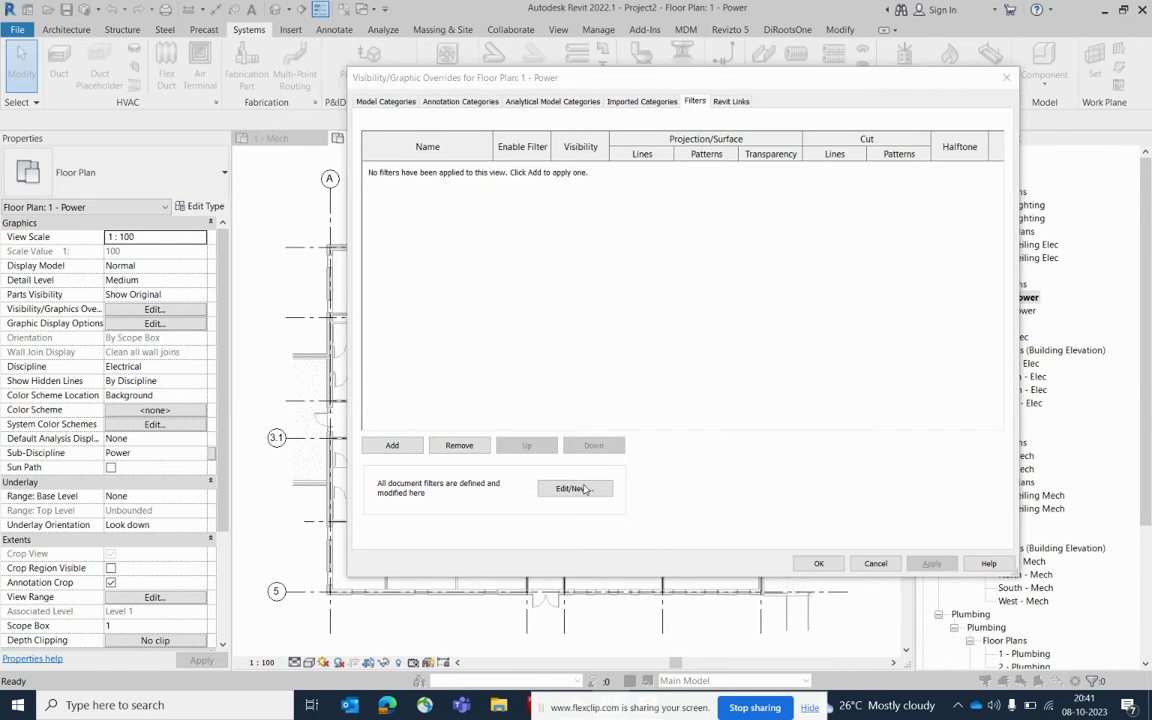
{"action": "left_click", "coordinate": [254, 343]}
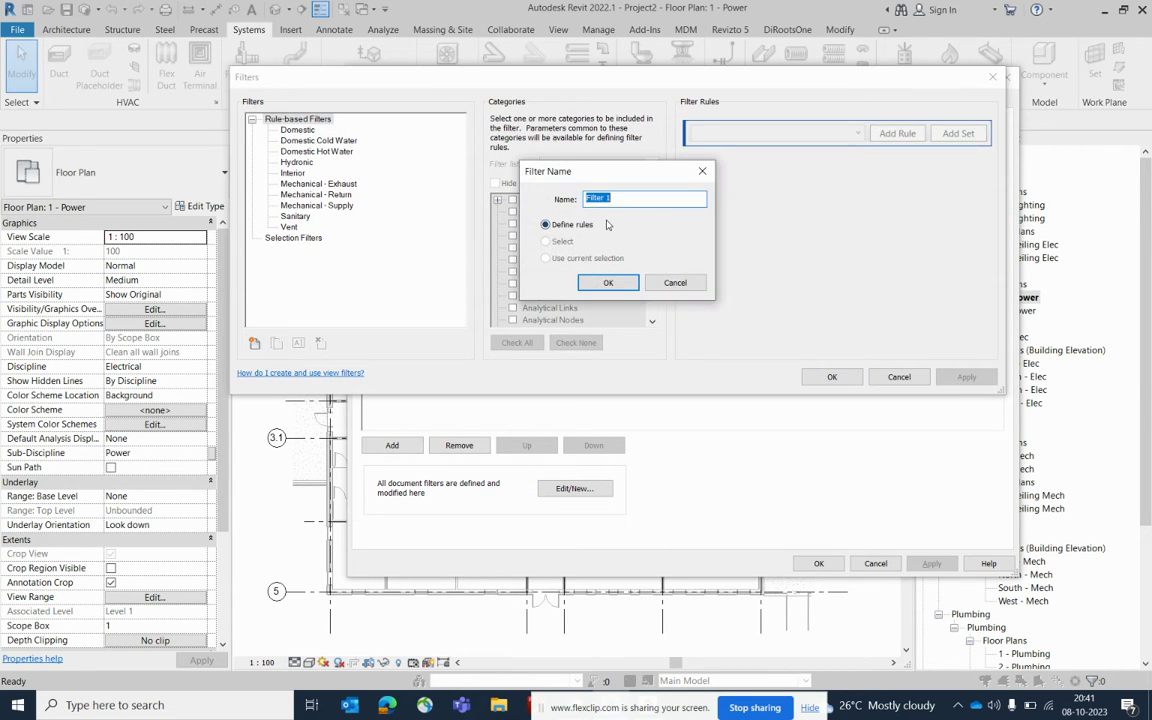
{"action": "type", "text": "CT-01"}
{"action": "left_click_drag", "start_coordinate": [615, 199], "coordinate": [586, 200]}
{"action": "left_click", "coordinate": [604, 283]}
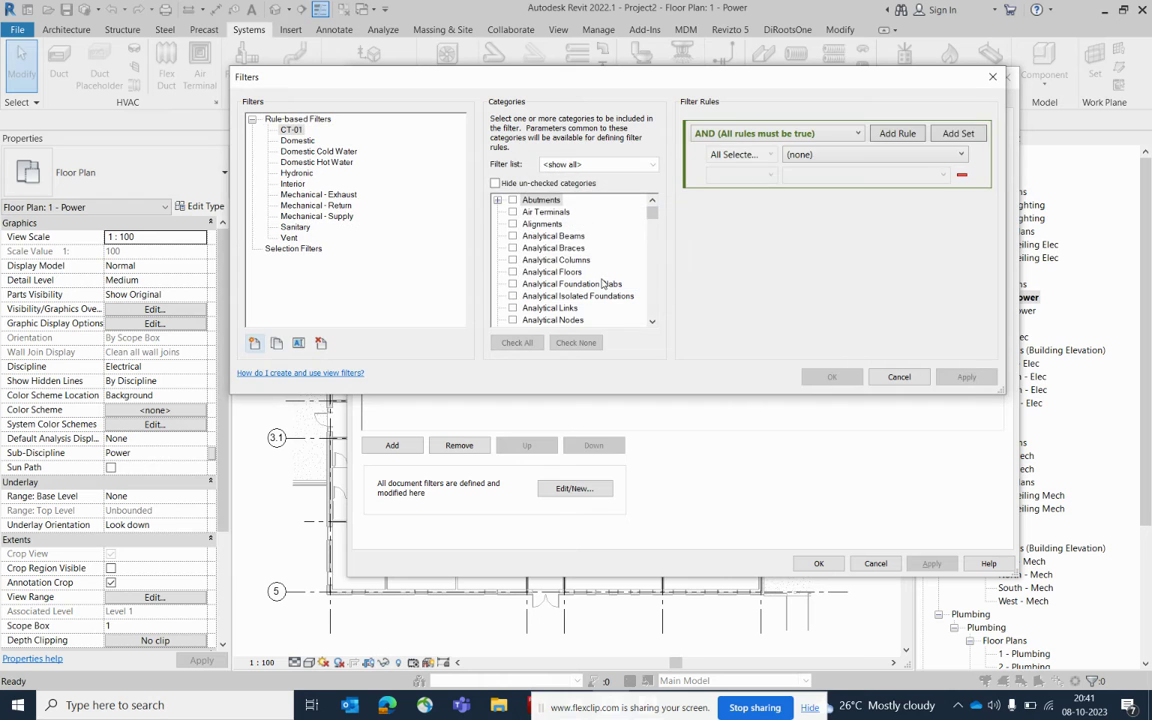
Include the Cable Tray Fittings and Cable Trays categories in the CT-01 filter.
{"action": "left_click", "coordinate": [541, 261]}
{"action": "scroll", "coordinate": [541, 261], "scroll_direction": "down", "scroll_amount": 5}
{"action": "left_click", "coordinate": [513, 284]}
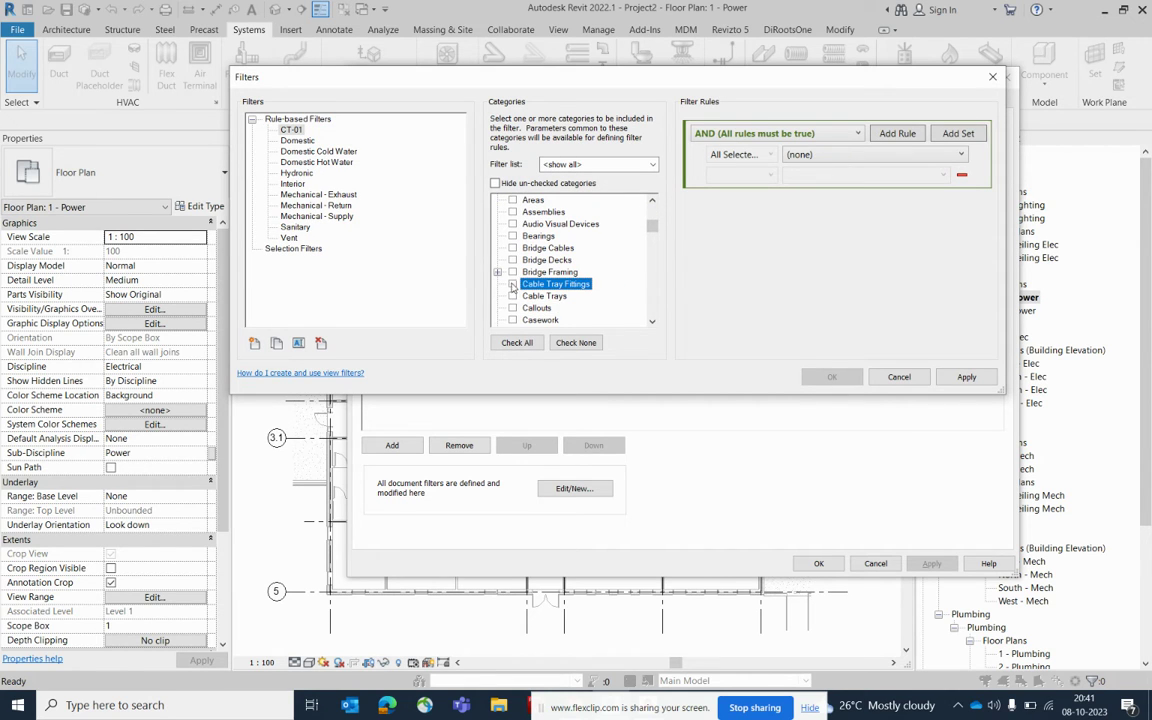
{"action": "left_click", "coordinate": [513, 296]}
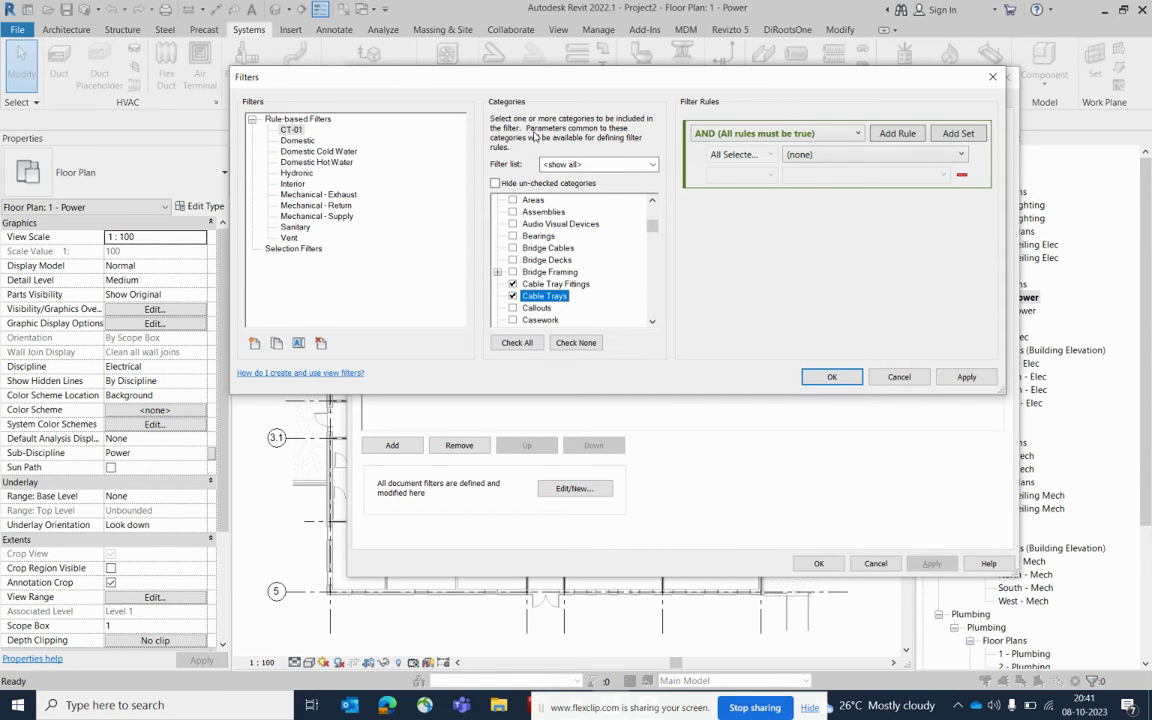
Define the CT-01 filter rule as Service Type equals CT-01 and save the filter.
{"action": "left_click", "coordinate": [820, 154]}
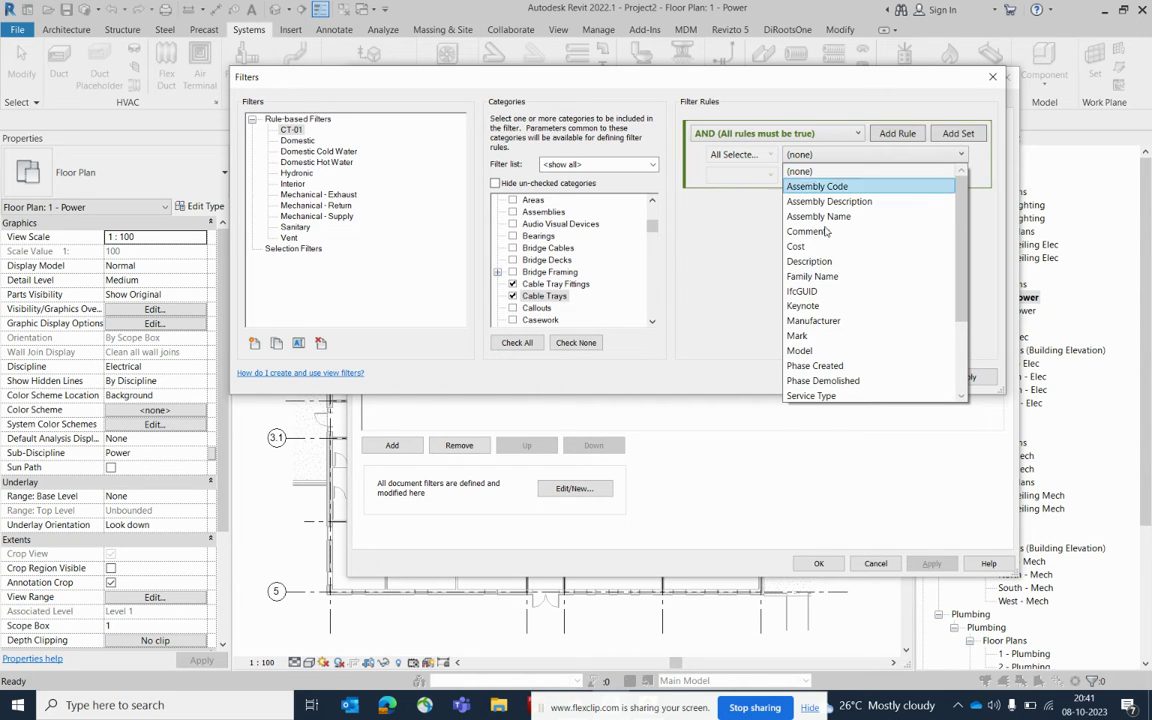
{"action": "scroll", "coordinate": [815, 370], "scroll_direction": "down", "scroll_amount": 1}
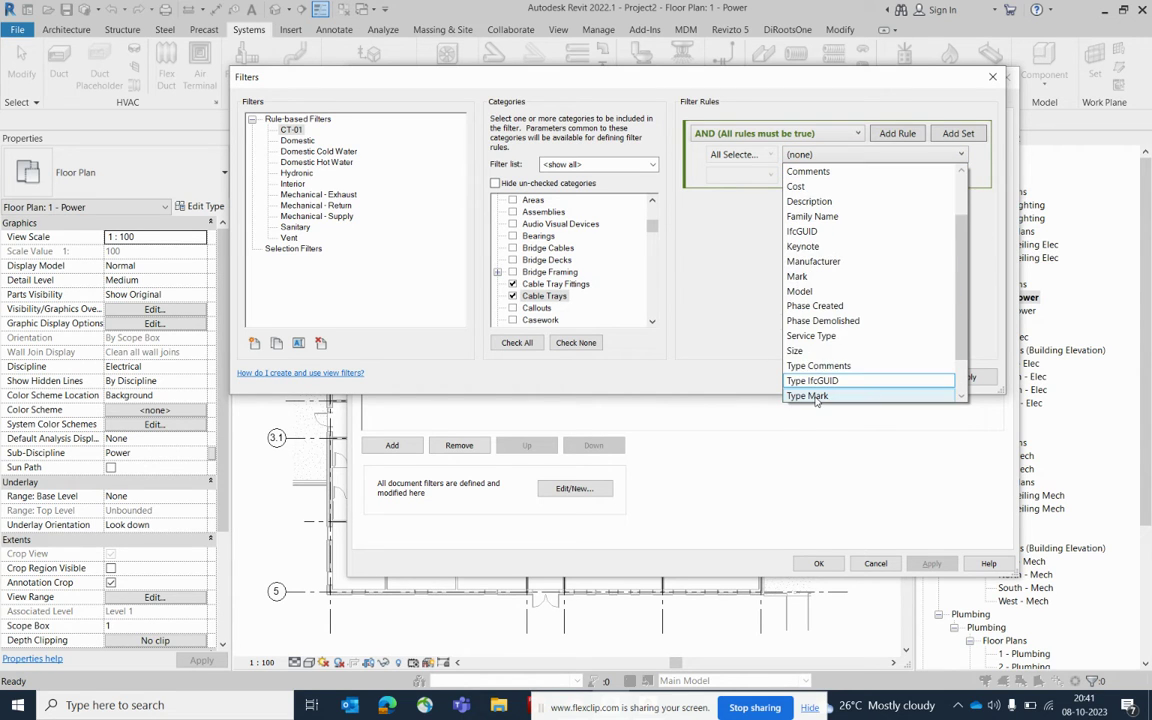
{"action": "left_click", "coordinate": [818, 338]}
{"action": "left_click", "coordinate": [738, 175]}
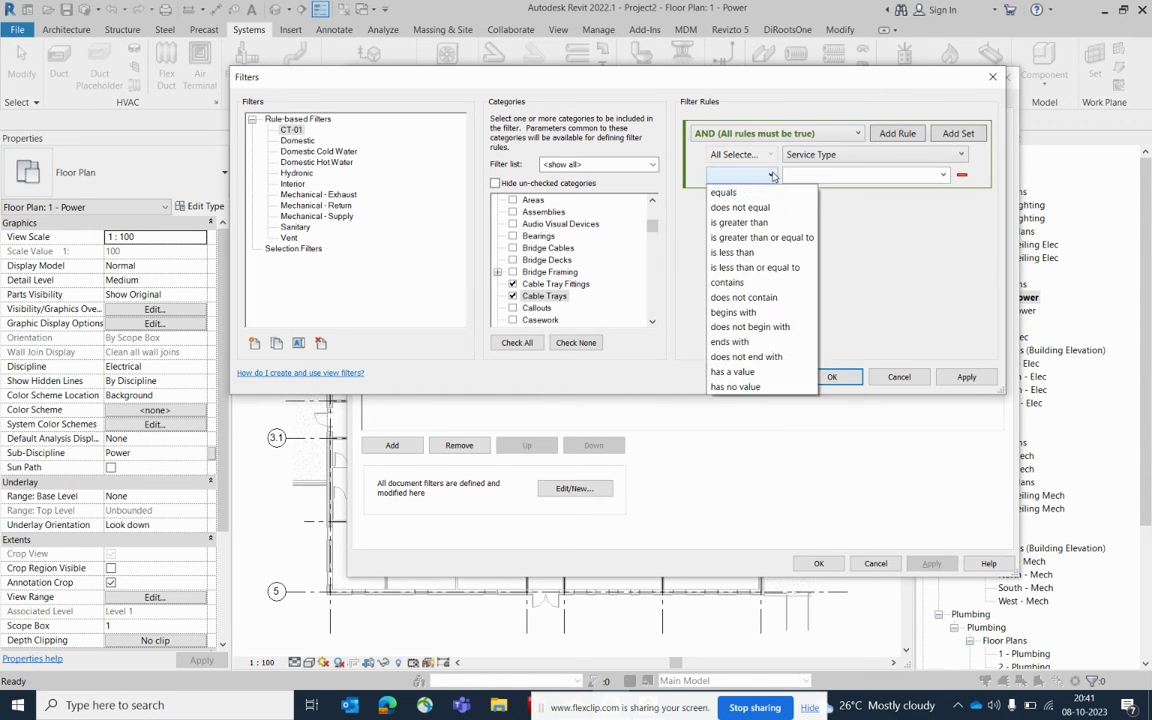
{"action": "left_click", "coordinate": [730, 192]}
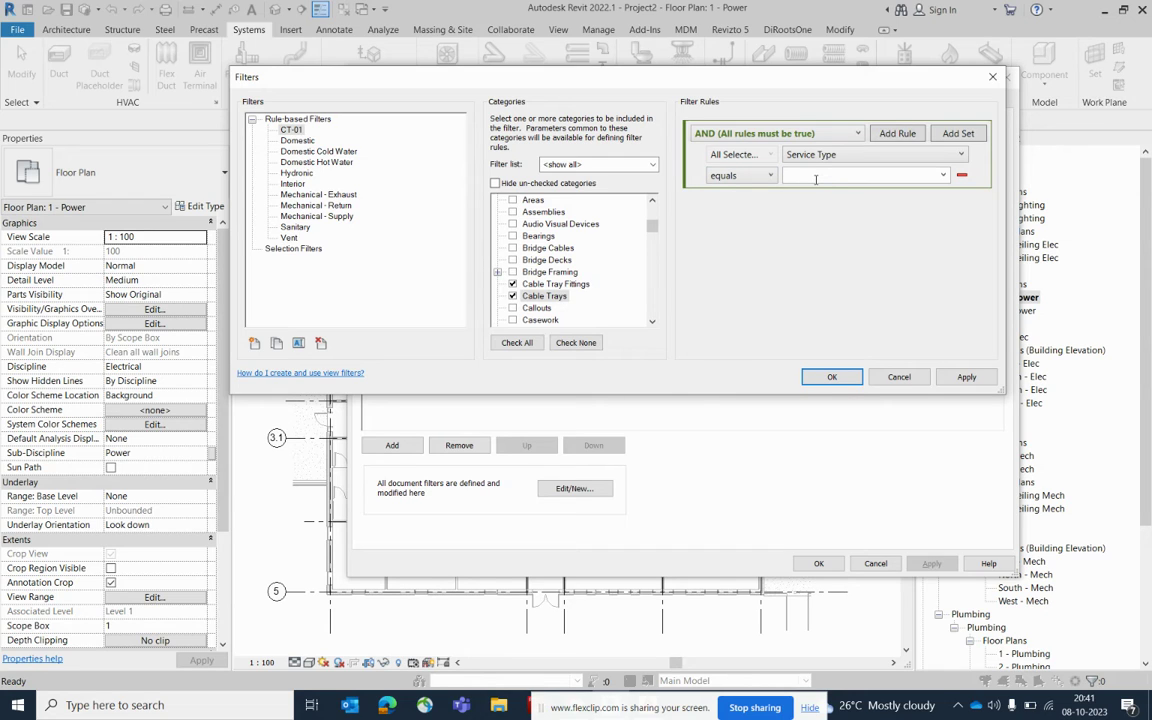
{"action": "type", "text": "CT-01"}
{"action": "left_click", "coordinate": [832, 377]}
{"action": "left_click", "coordinate": [832, 378]}
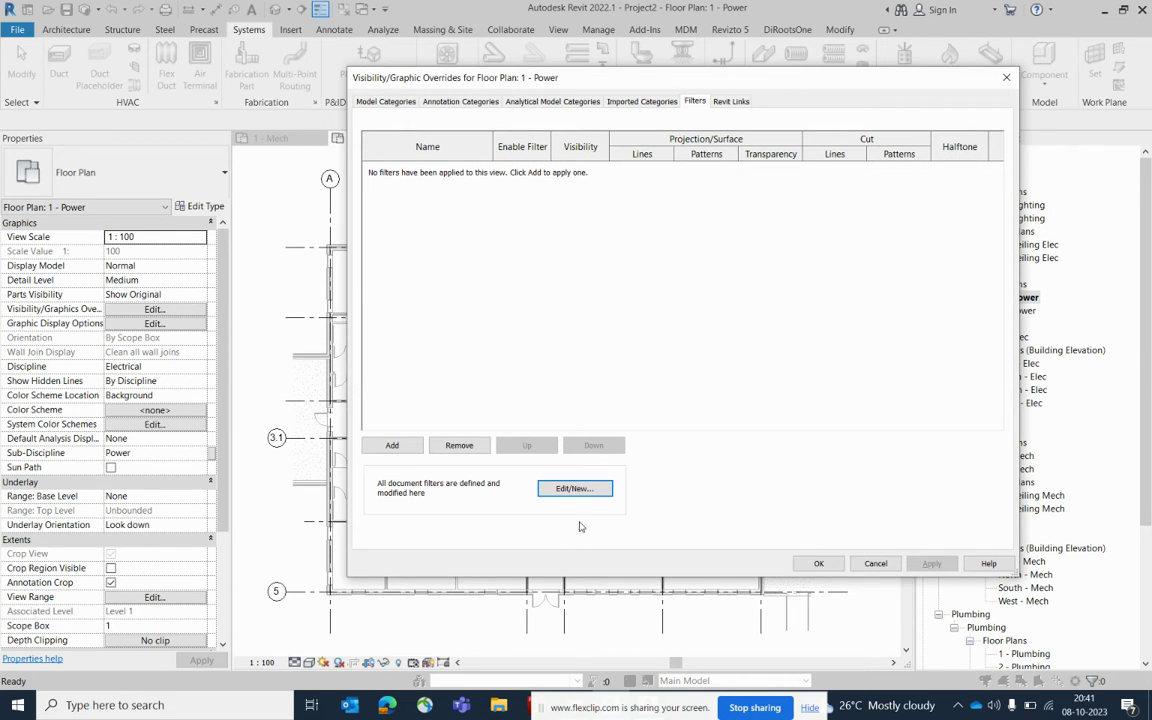
Reopen the filter definitions and create another rule-based filter named CT-02.
{"action": "left_click", "coordinate": [566, 489]}
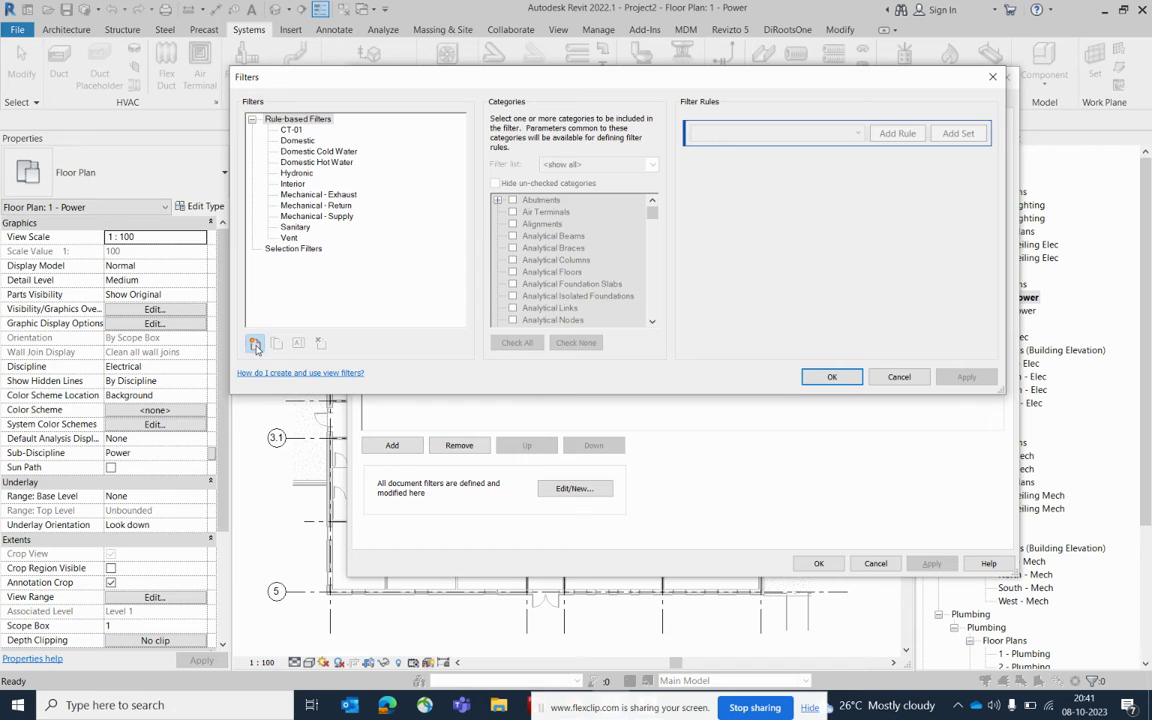
{"action": "left_click", "coordinate": [254, 343]}
{"action": "type", "text": "CT"}
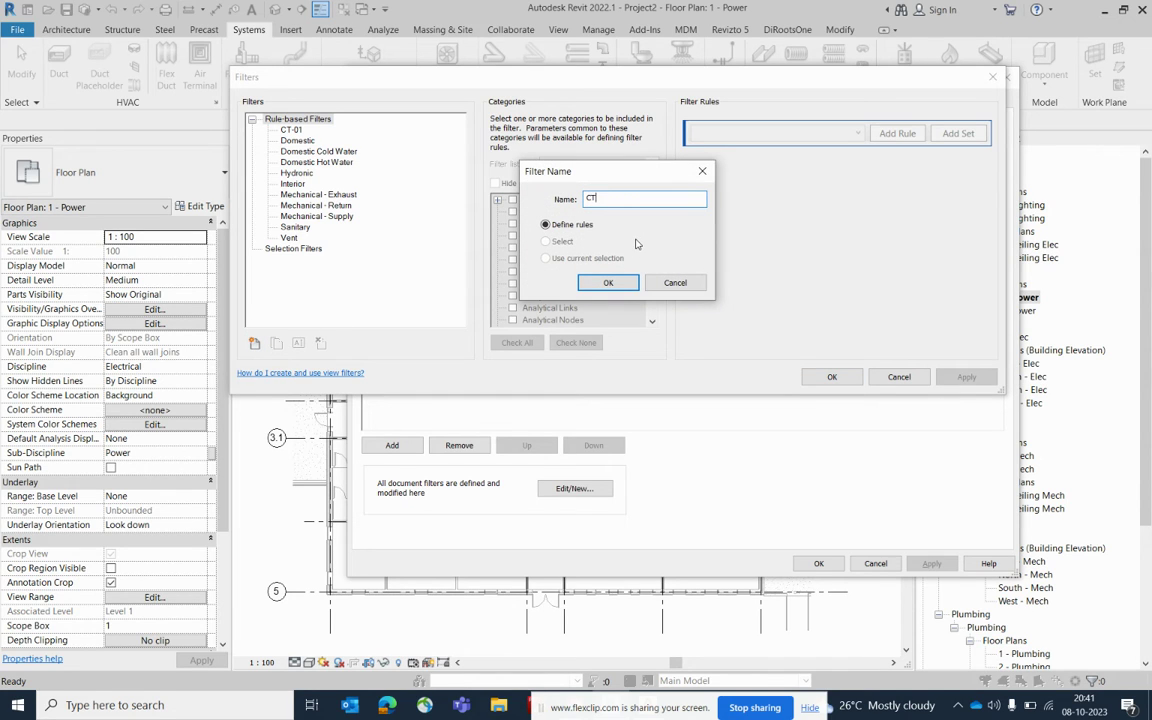
{"action": "type", "text": "-02"}
{"action": "left_click", "coordinate": [608, 283]}
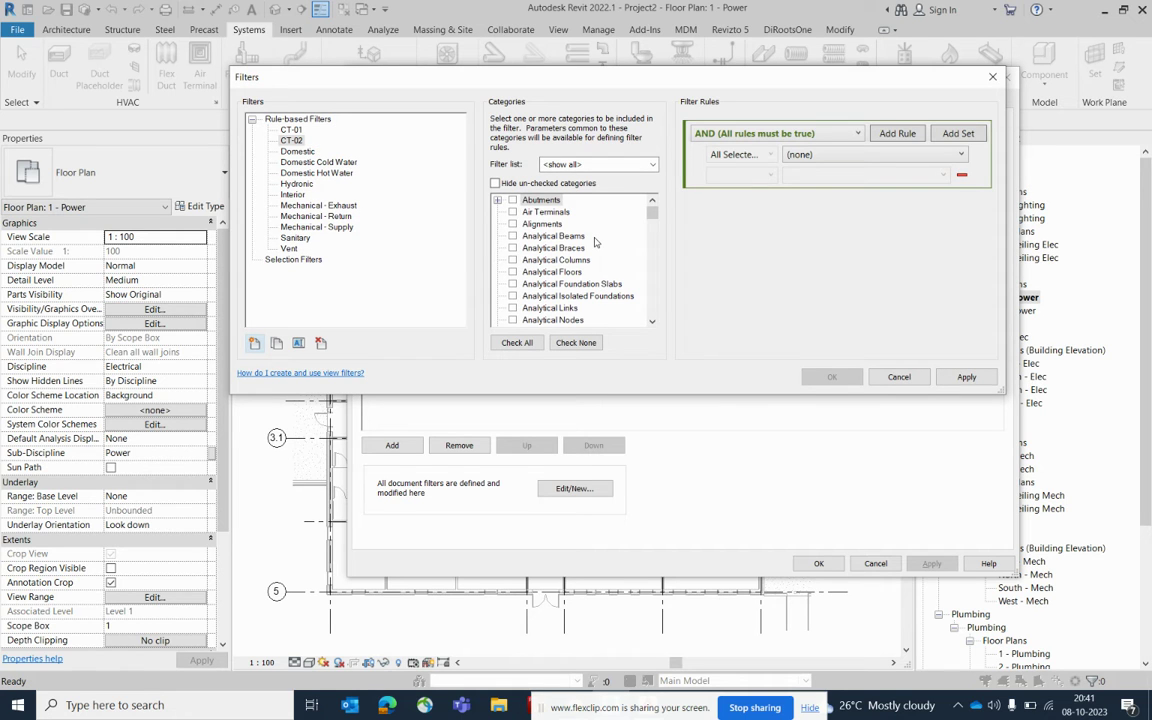
Include the Cable Tray Fittings and Cable Trays categories in the CT-02 filter.
{"action": "scroll", "coordinate": [592, 250], "scroll_direction": "down", "scroll_amount": 6}
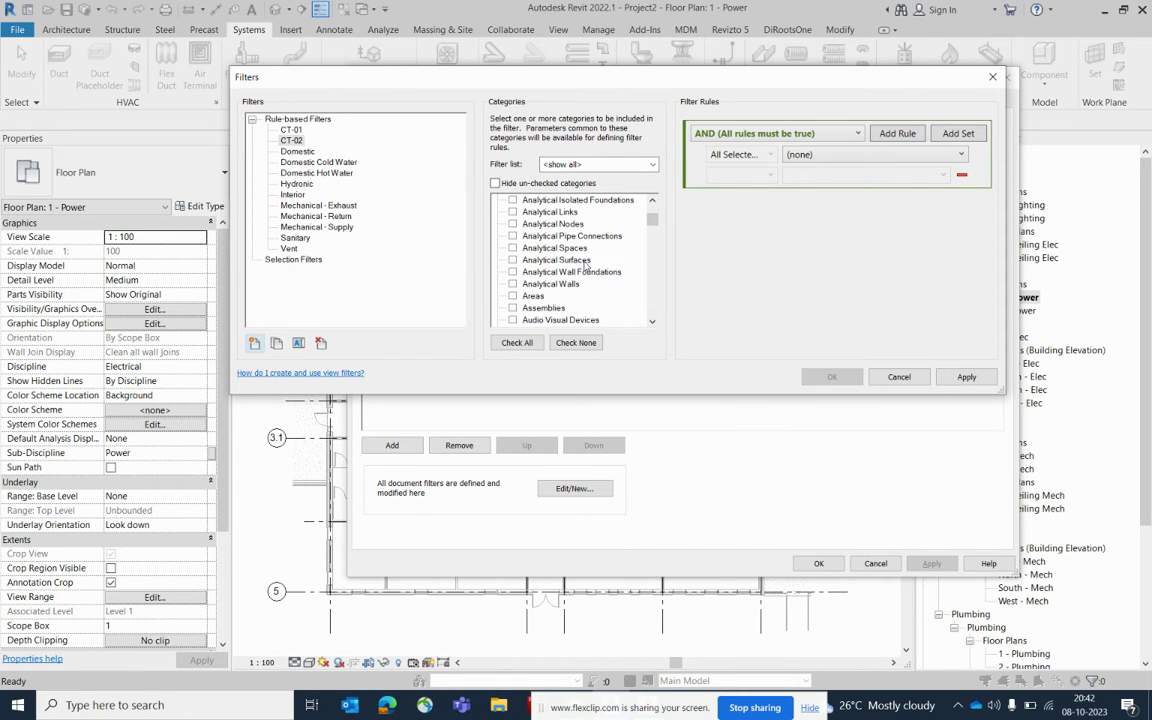
{"action": "scroll", "coordinate": [585, 263], "scroll_direction": "down", "scroll_amount": 3}
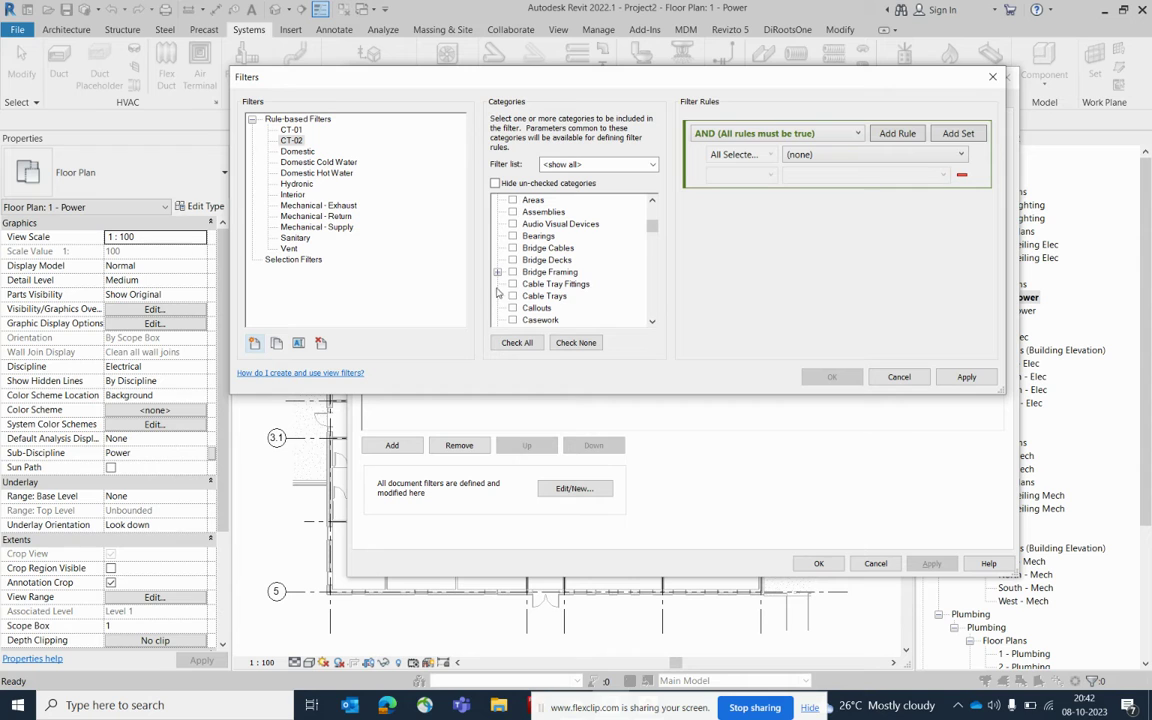
{"action": "left_click", "coordinate": [512, 284]}
{"action": "left_click", "coordinate": [512, 296]}
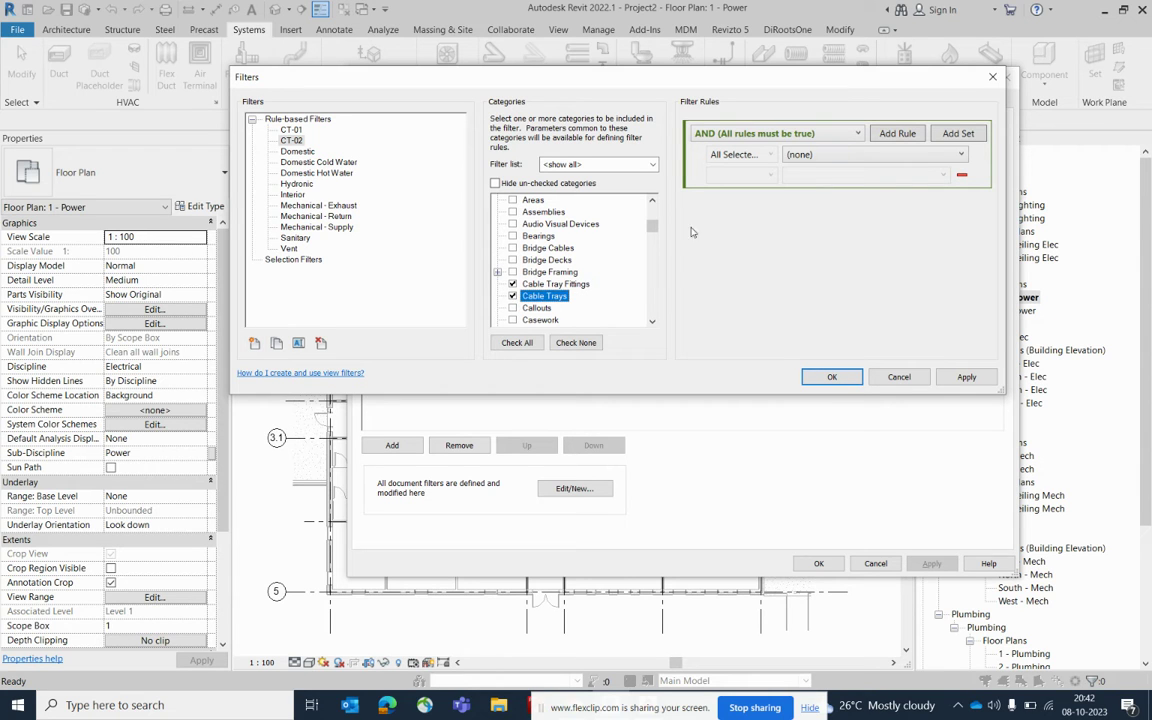
Define the CT-02 filter rule as Service Type equals CT-02.
{"action": "left_click", "coordinate": [833, 155]}
{"action": "scroll", "coordinate": [780, 345], "scroll_direction": "down", "scroll_amount": 2}
{"action": "left_click", "coordinate": [760, 355]}
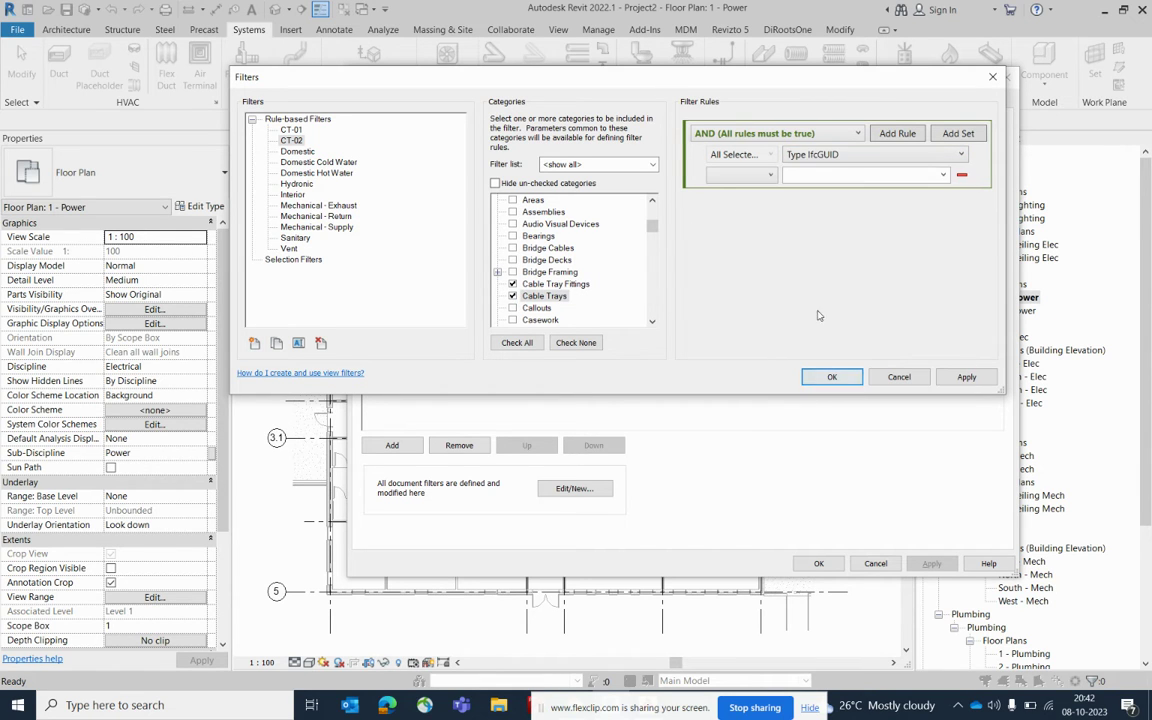
{"action": "left_click", "coordinate": [868, 156]}
{"action": "scroll", "coordinate": [808, 328], "scroll_direction": "up", "scroll_amount": 1}
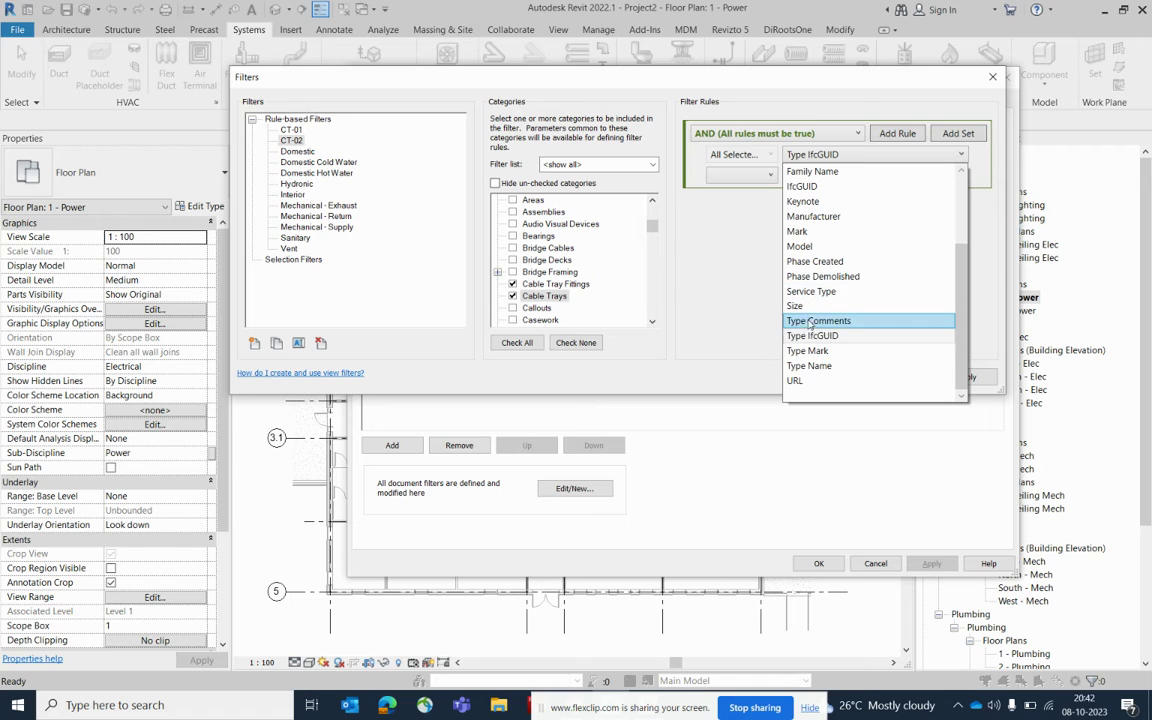
{"action": "left_click", "coordinate": [802, 292]}
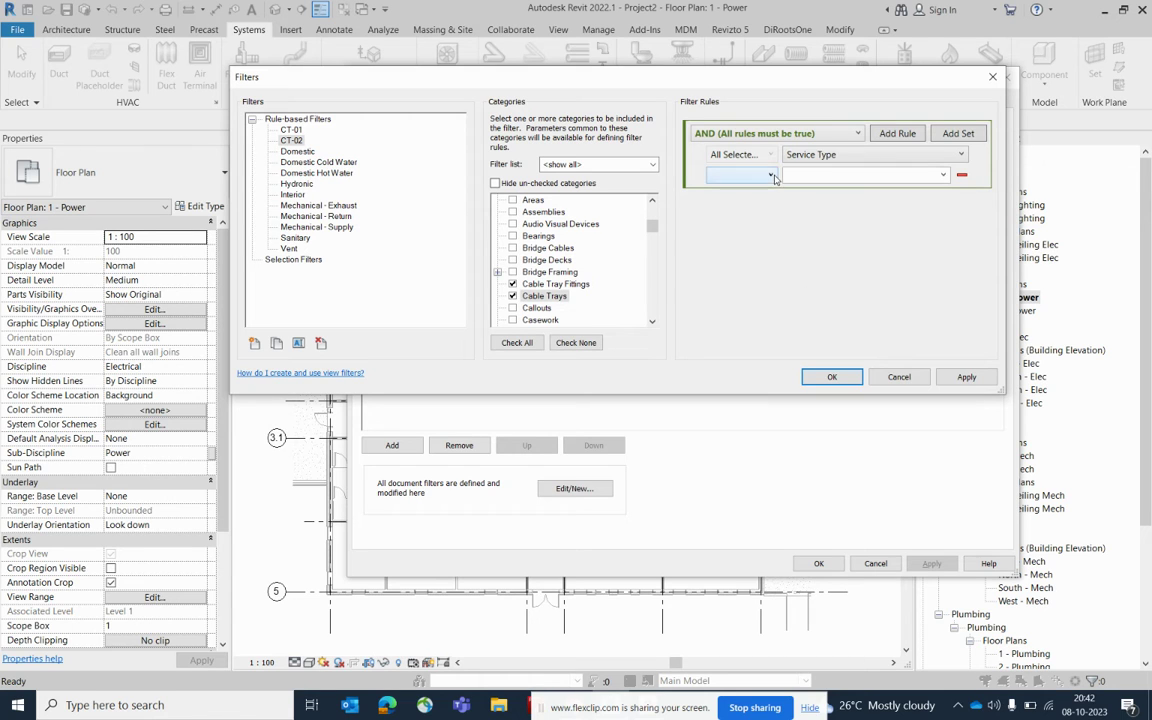
{"action": "left_click", "coordinate": [740, 175]}
{"action": "left_click", "coordinate": [745, 194]}
{"action": "type", "text": "CT-02"}
Create a rule-based filter named CT-03 that covers the Cable Tray Fittings and Cable Trays categories.
{"action": "left_click", "coordinate": [254, 344]}
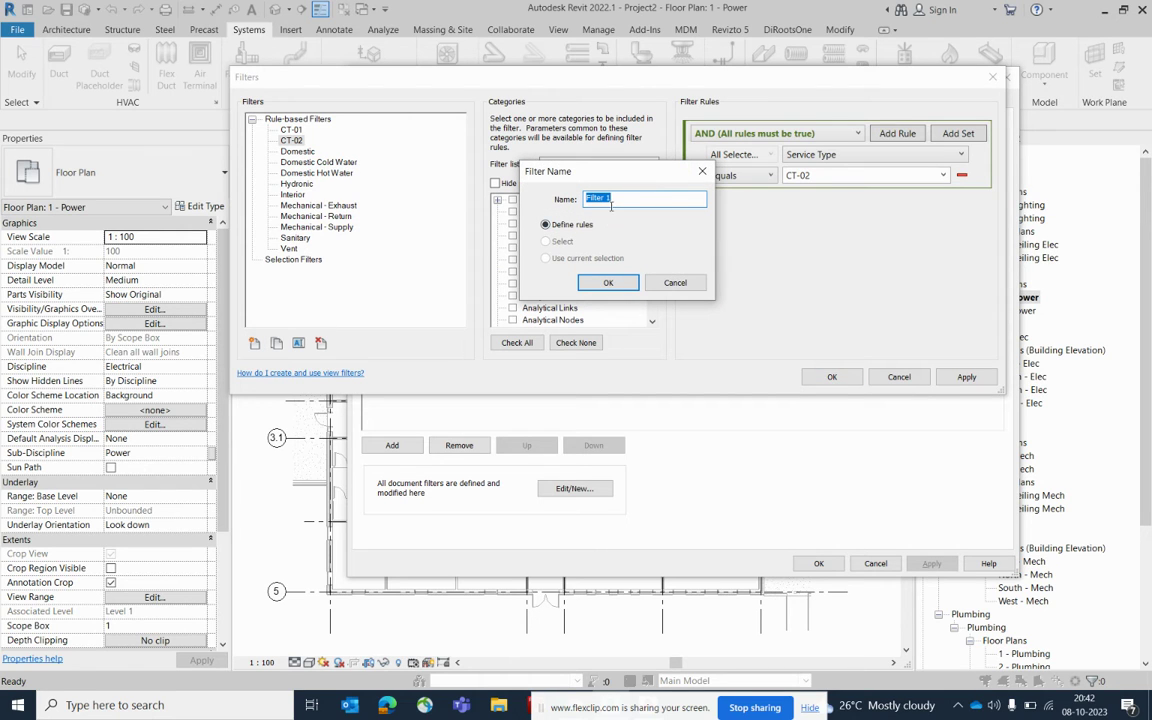
{"action": "type", "text": "CT-03"}
{"action": "left_click", "coordinate": [621, 281]}
{"action": "left_click", "coordinate": [553, 255]}
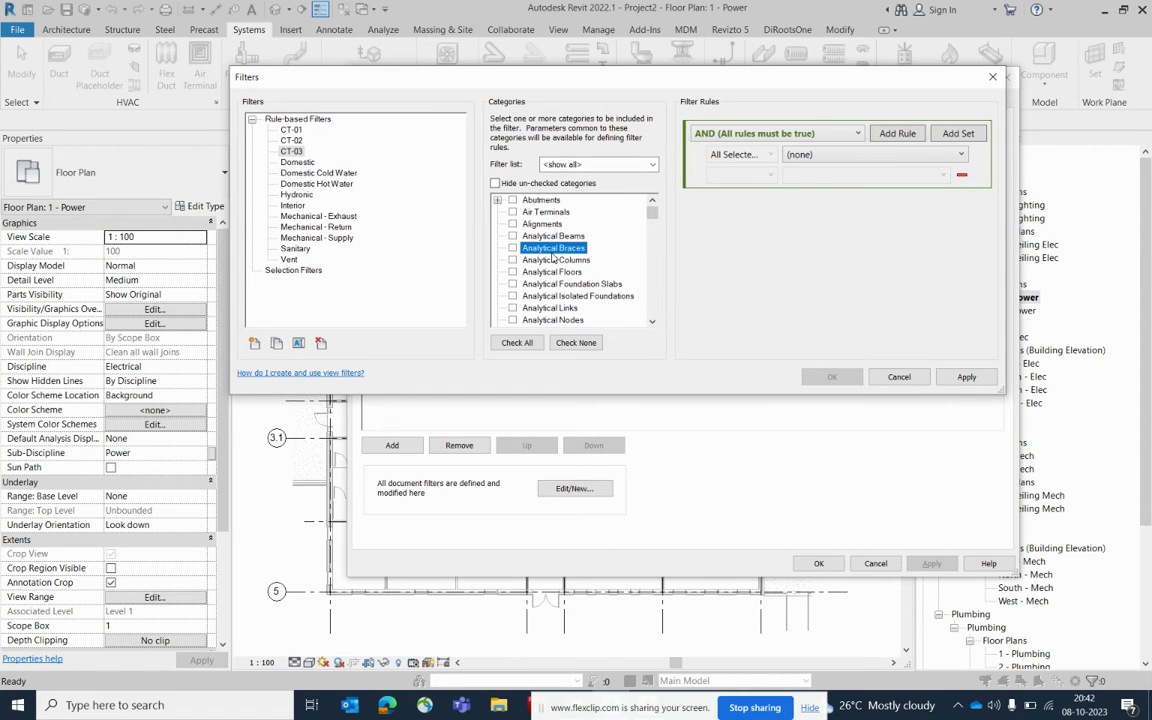
{"action": "scroll", "coordinate": [553, 258], "scroll_direction": "down", "scroll_amount": 3}
{"action": "left_click", "coordinate": [513, 260]}
{"action": "left_click", "coordinate": [513, 272]}
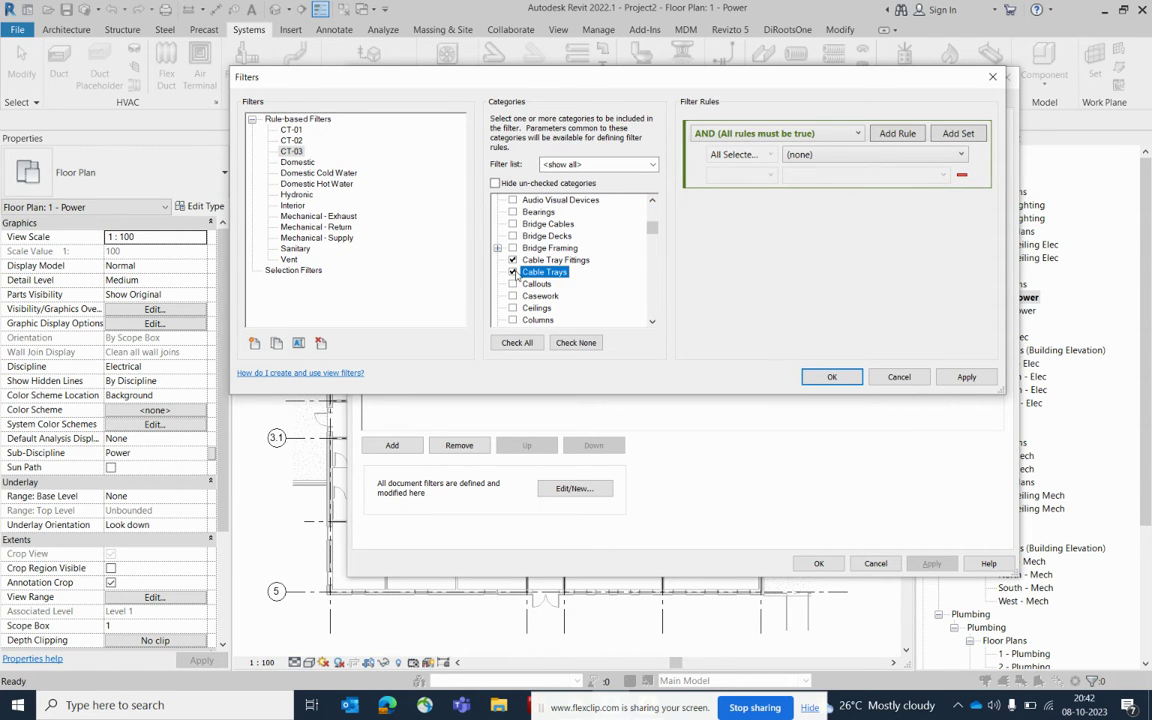
Define the CT-03 filter rule as Service Type equals CT-03.
{"action": "left_click", "coordinate": [872, 154]}
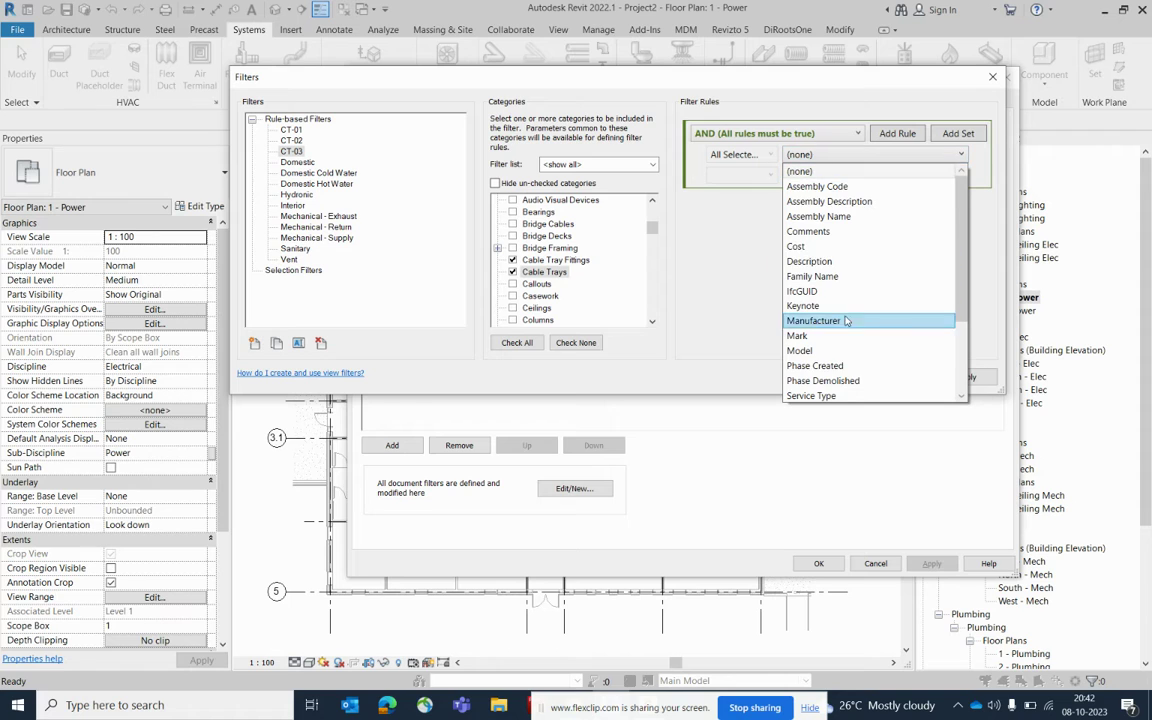
{"action": "scroll", "coordinate": [843, 397], "scroll_direction": "down", "scroll_amount": 1}
{"action": "scroll", "coordinate": [843, 397], "scroll_direction": "down", "scroll_amount": 2}
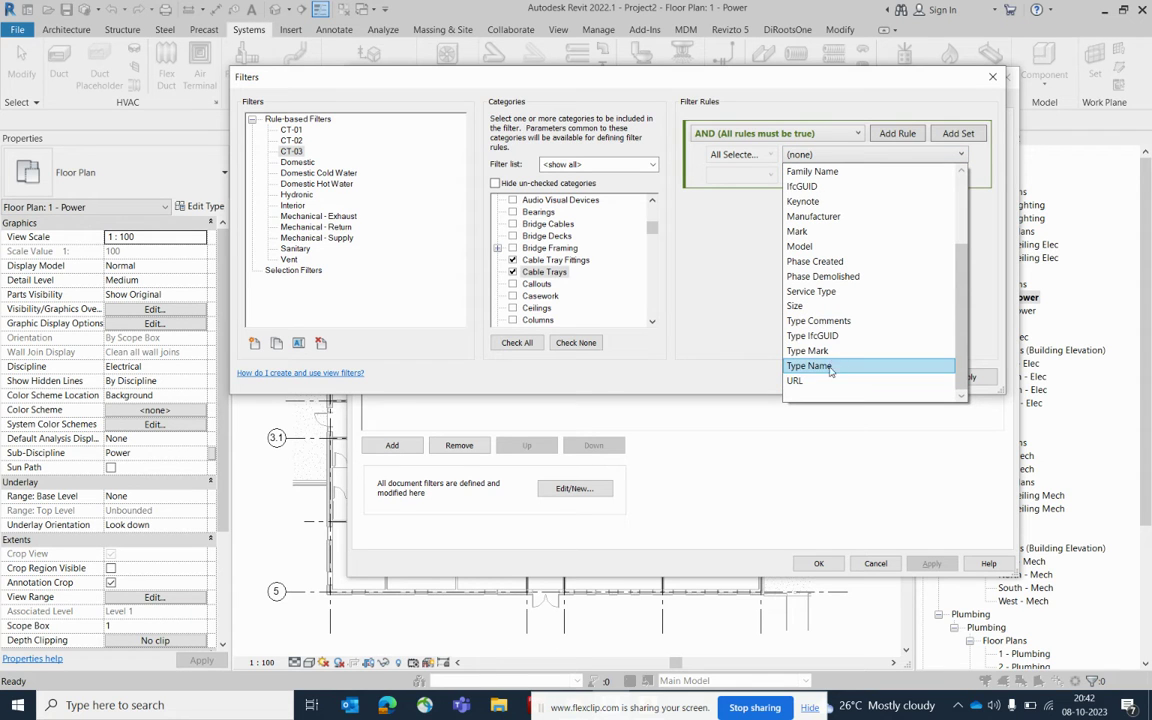
{"action": "left_click", "coordinate": [830, 292]}
{"action": "left_click", "coordinate": [768, 175]}
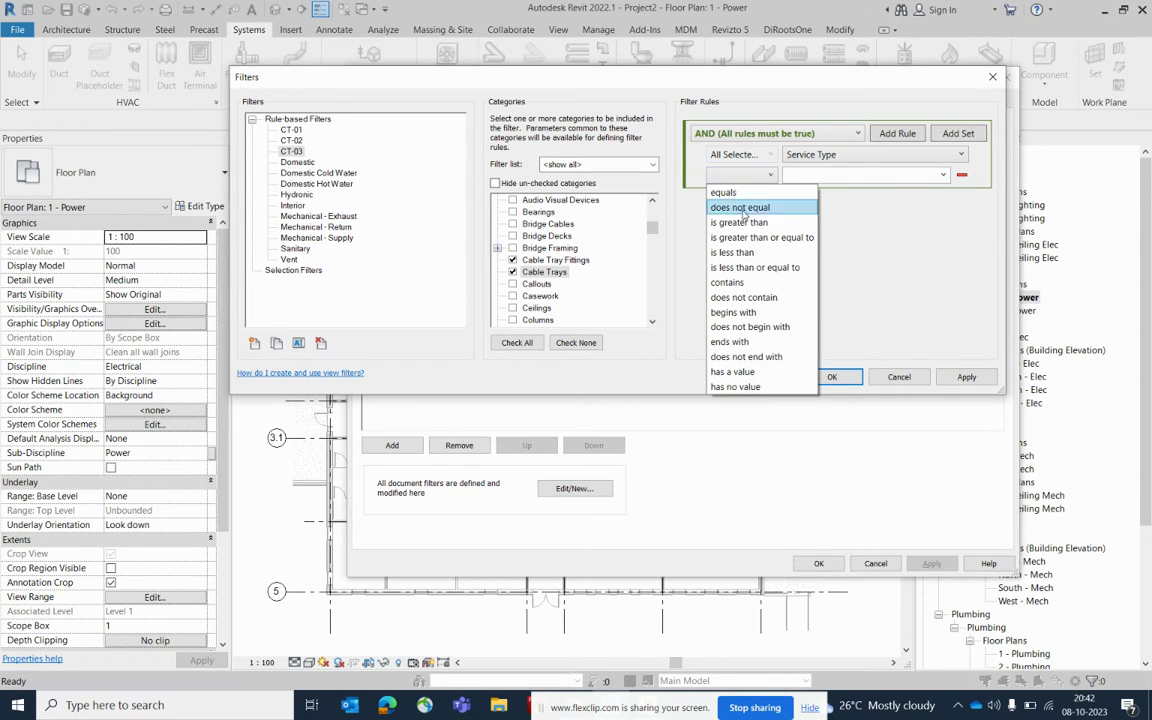
{"action": "left_click", "coordinate": [723, 192]}
{"action": "left_click", "coordinate": [835, 175]}
{"action": "type", "text": "CT-03"}
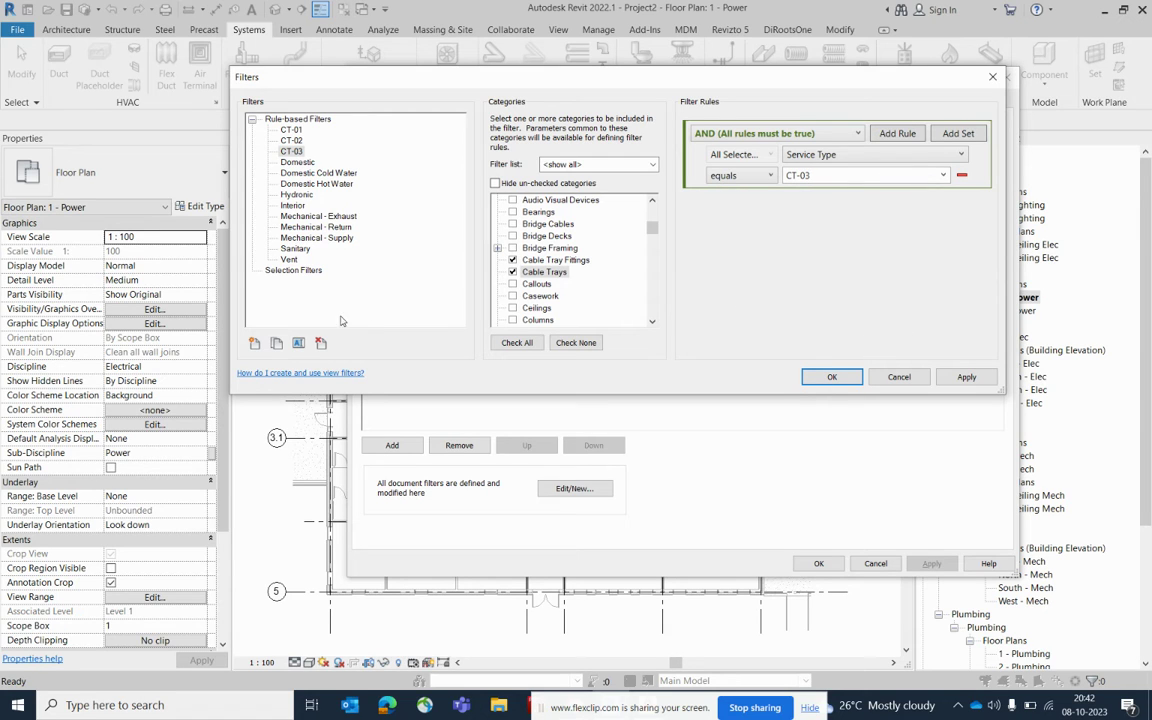
Create a new rule-based filter named CON-01 for the conduits.
{"action": "left_click", "coordinate": [254, 343]}
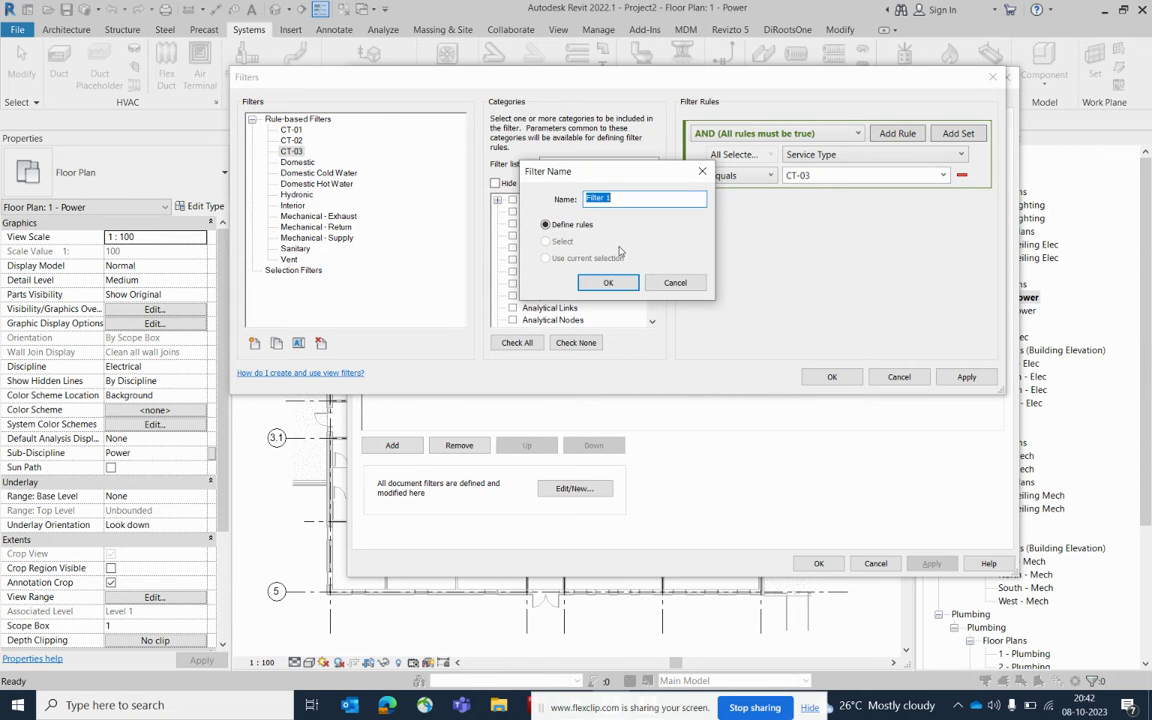
{"action": "type", "text": "CON-01"}
{"action": "left_click", "coordinate": [608, 282]}
Include the Conduit Fittings and Conduits categories in the CON-01 filter.
{"action": "left_click", "coordinate": [570, 272]}
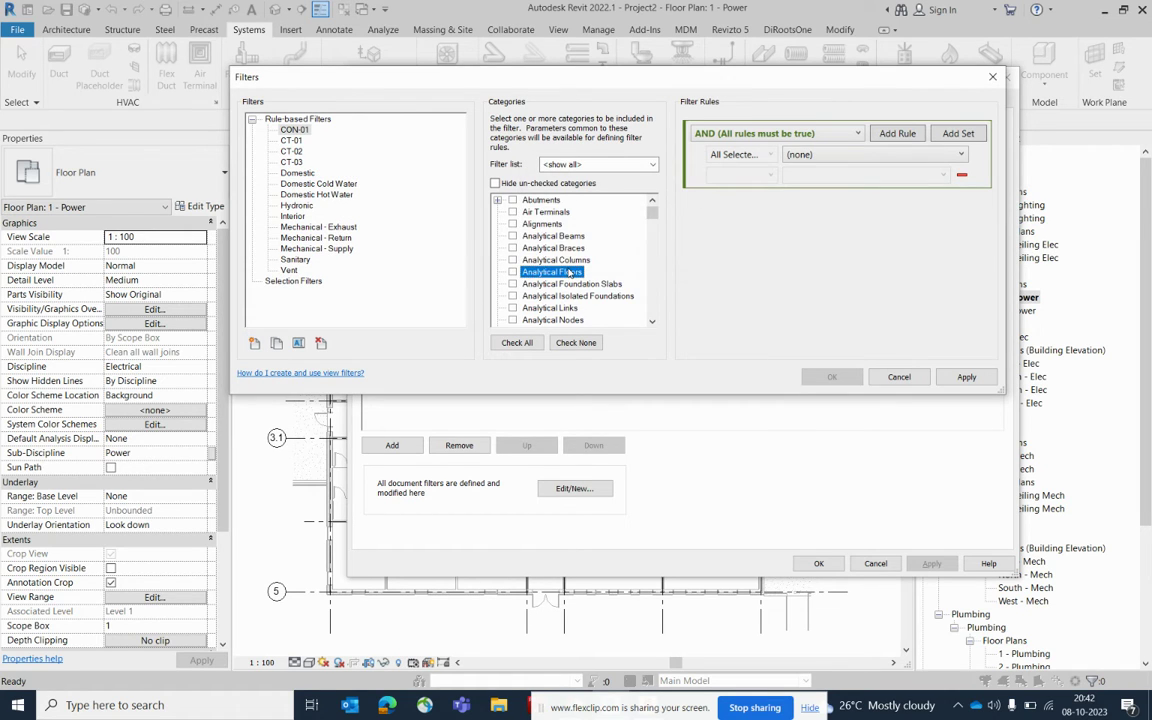
{"action": "key", "text": "c"}
{"action": "scroll", "coordinate": [547, 290], "scroll_direction": "down", "scroll_amount": 1}
{"action": "scroll", "coordinate": [510, 311], "scroll_direction": "down", "scroll_amount": 2}
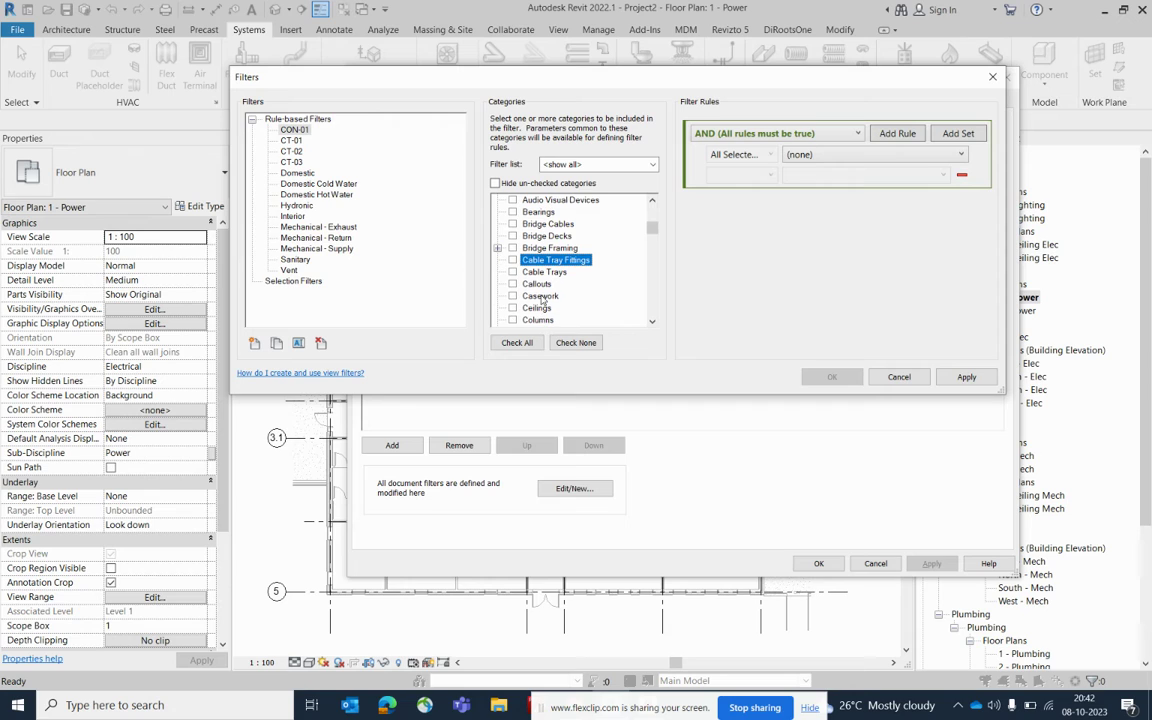
{"action": "scroll", "coordinate": [549, 287], "scroll_direction": "down", "scroll_amount": 4}
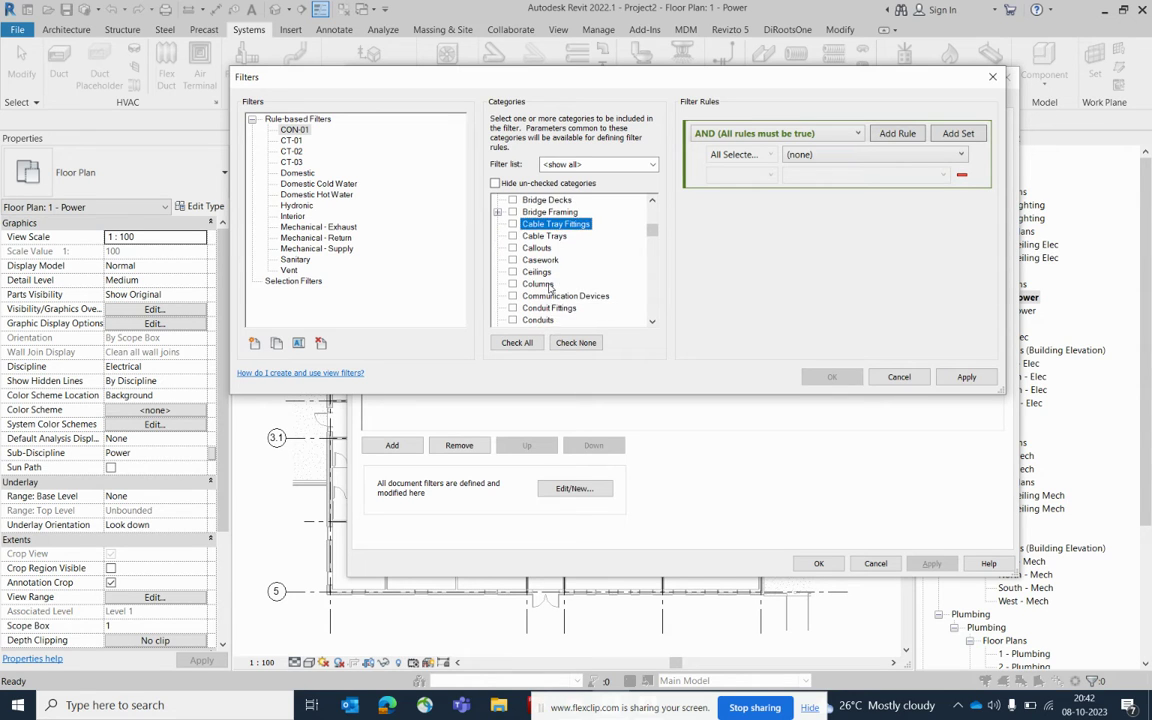
{"action": "left_click", "coordinate": [512, 284]}
{"action": "left_click", "coordinate": [512, 296]}
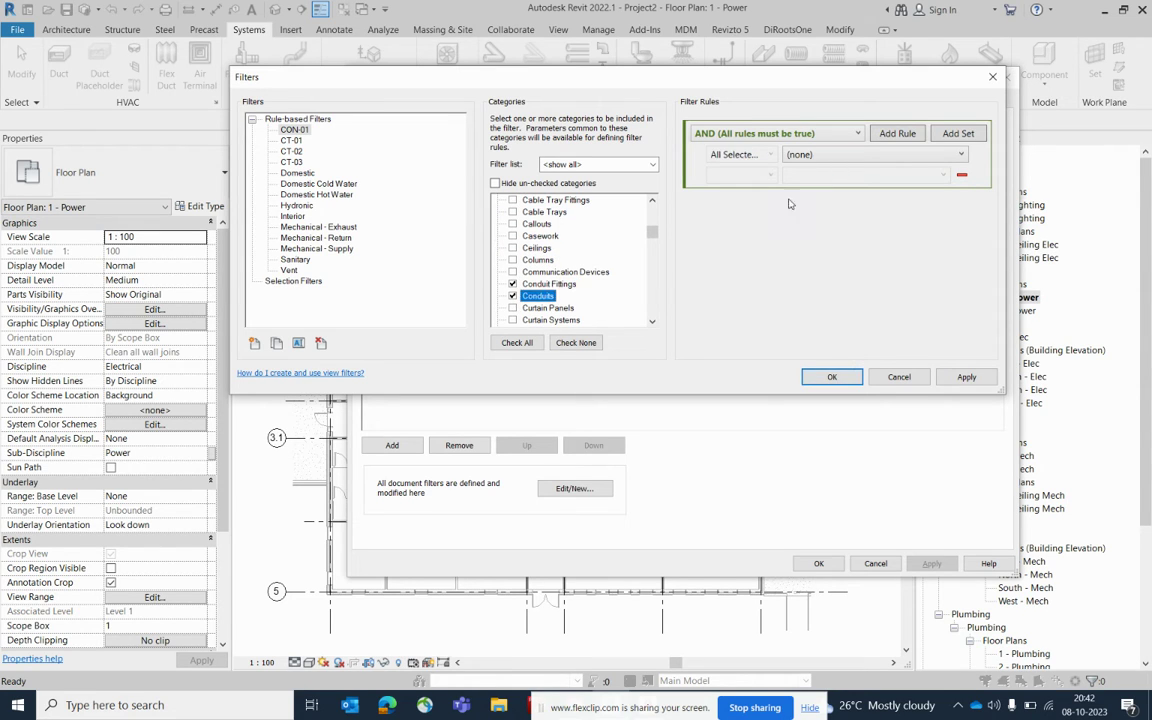
Define the CON-01 filter rule as Service Type equals CON-01.
{"action": "left_click", "coordinate": [836, 156]}
{"action": "scroll", "coordinate": [828, 385], "scroll_direction": "down", "scroll_amount": 2}
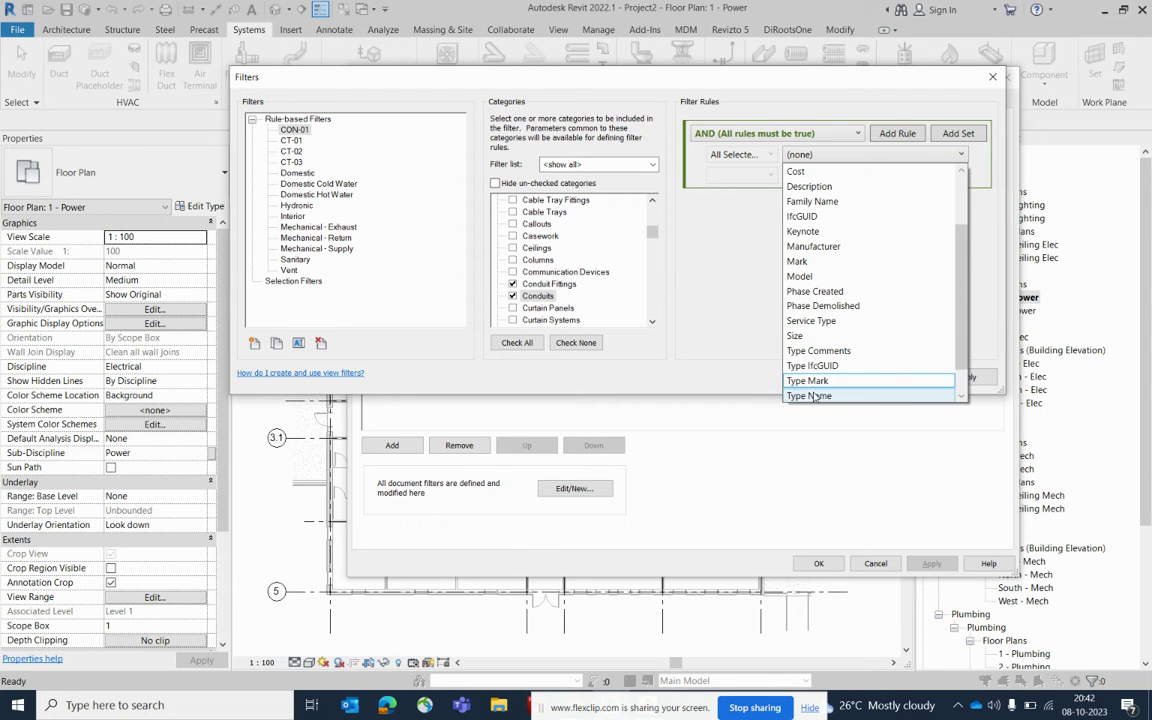
{"action": "left_click", "coordinate": [823, 321]}
{"action": "left_click", "coordinate": [750, 175]}
{"action": "left_click", "coordinate": [823, 178]}
{"action": "type", "text": "CON-01"}
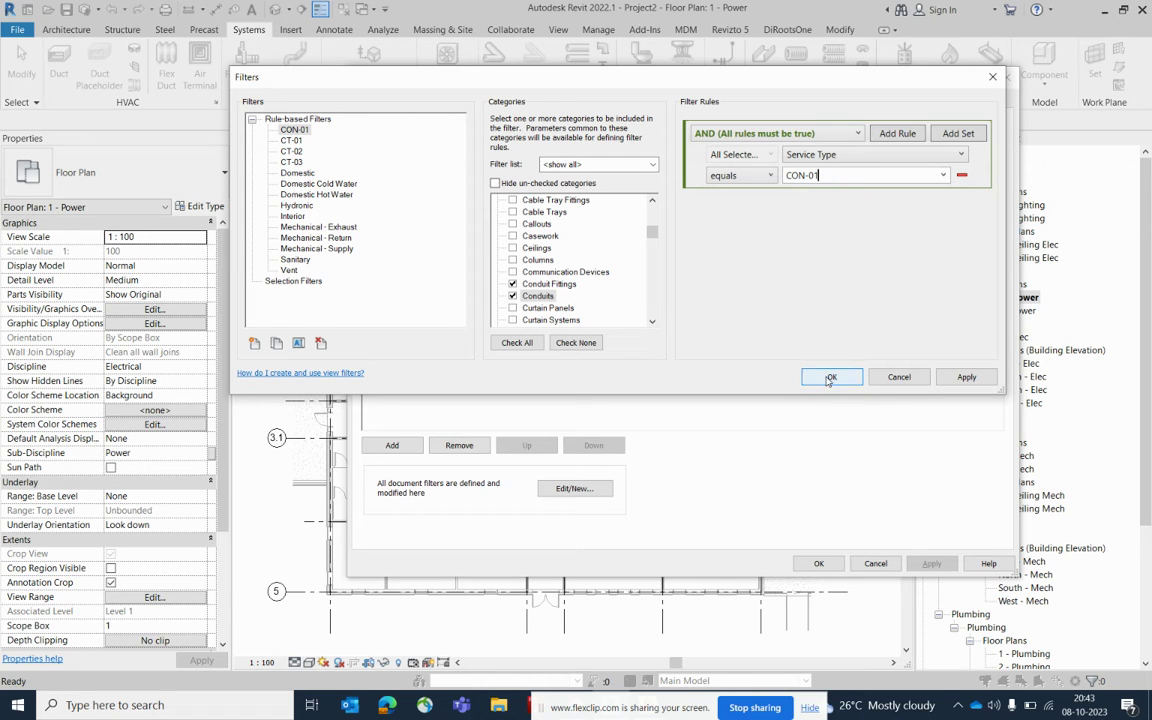
Create a new rule-based filter named CON-02 for the second conduit service.
{"action": "left_click", "coordinate": [254, 343]}
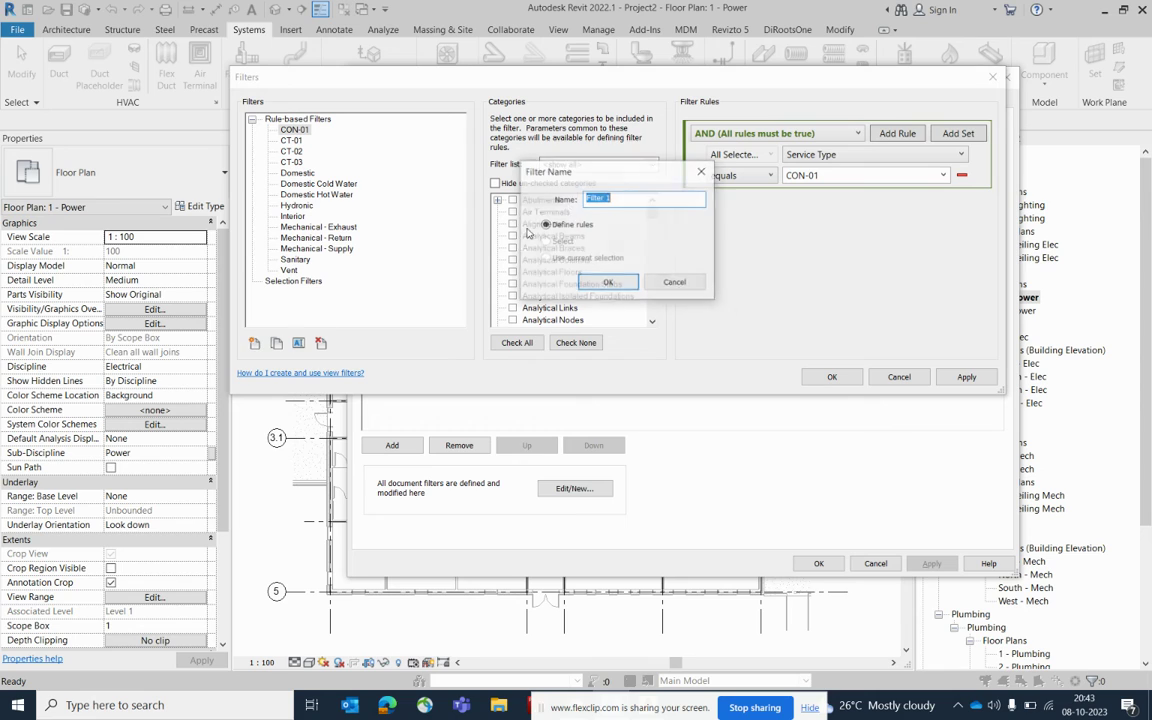
{"action": "type", "text": "CON-02"}
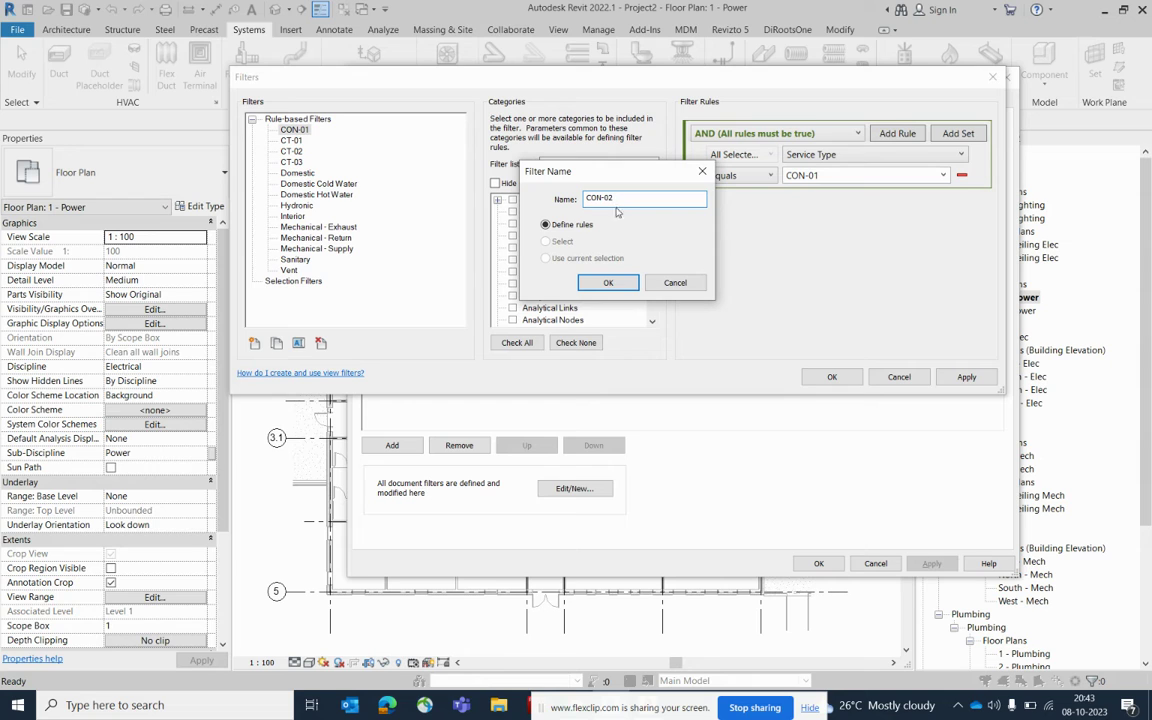
{"action": "left_click", "coordinate": [608, 282]}
Include the Conduit Fittings and Conduits categories in the CON-02 filter.
{"action": "left_click", "coordinate": [578, 276]}
{"action": "key", "text": "c"}
{"action": "scroll", "coordinate": [522, 290], "scroll_direction": "down", "scroll_amount": 3}
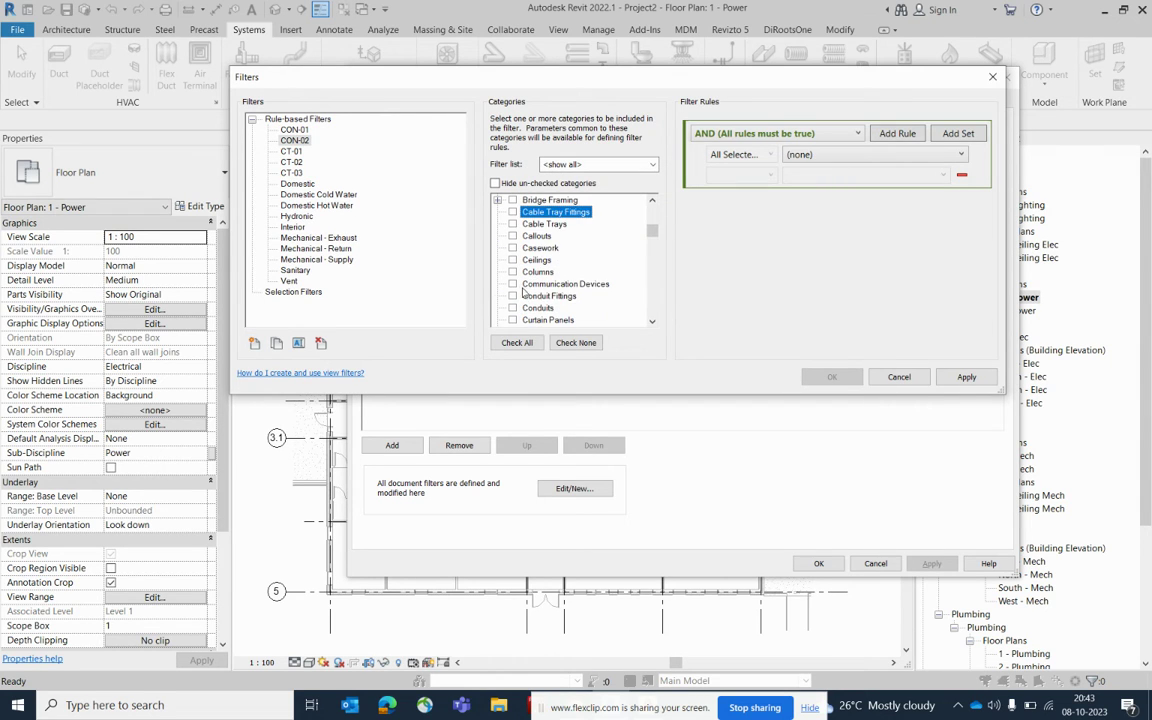
{"action": "left_click", "coordinate": [512, 296]}
{"action": "left_click", "coordinate": [512, 308]}
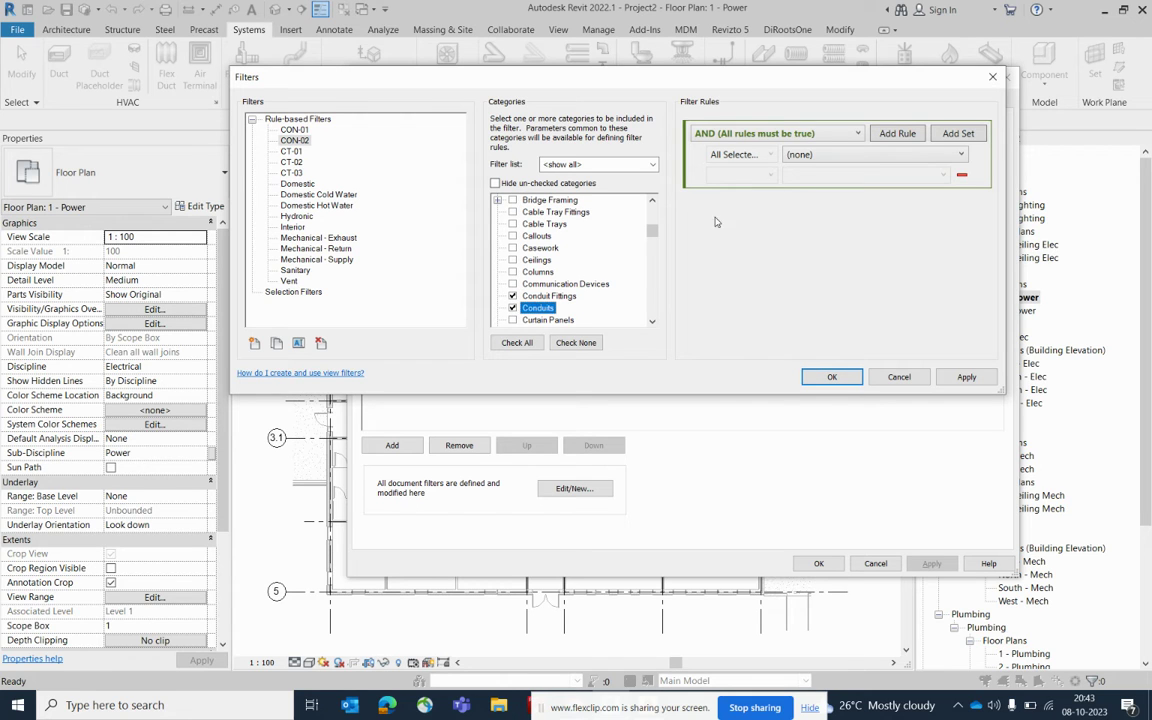
Give the CON-02 filter an equals rule on Service Type and save the filter definitions.
{"action": "left_click", "coordinate": [815, 154]}
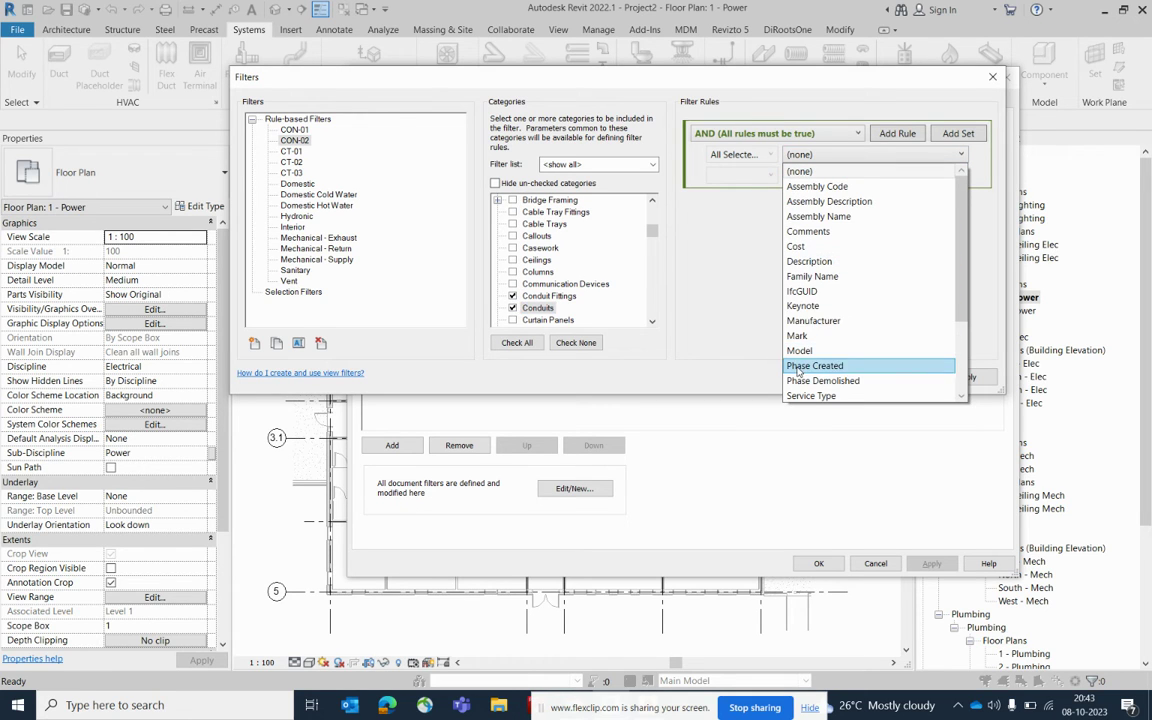
{"action": "scroll", "coordinate": [811, 370], "scroll_direction": "down", "scroll_amount": 3}
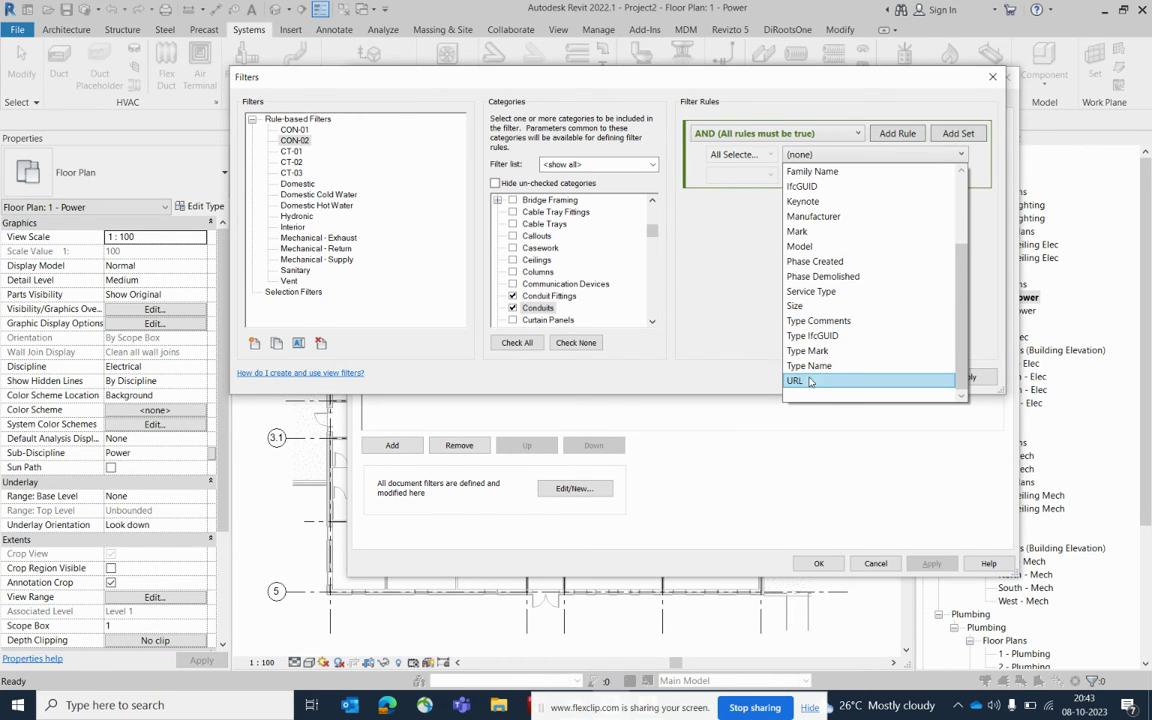
{"action": "left_click", "coordinate": [810, 291]}
{"action": "left_click", "coordinate": [770, 177]}
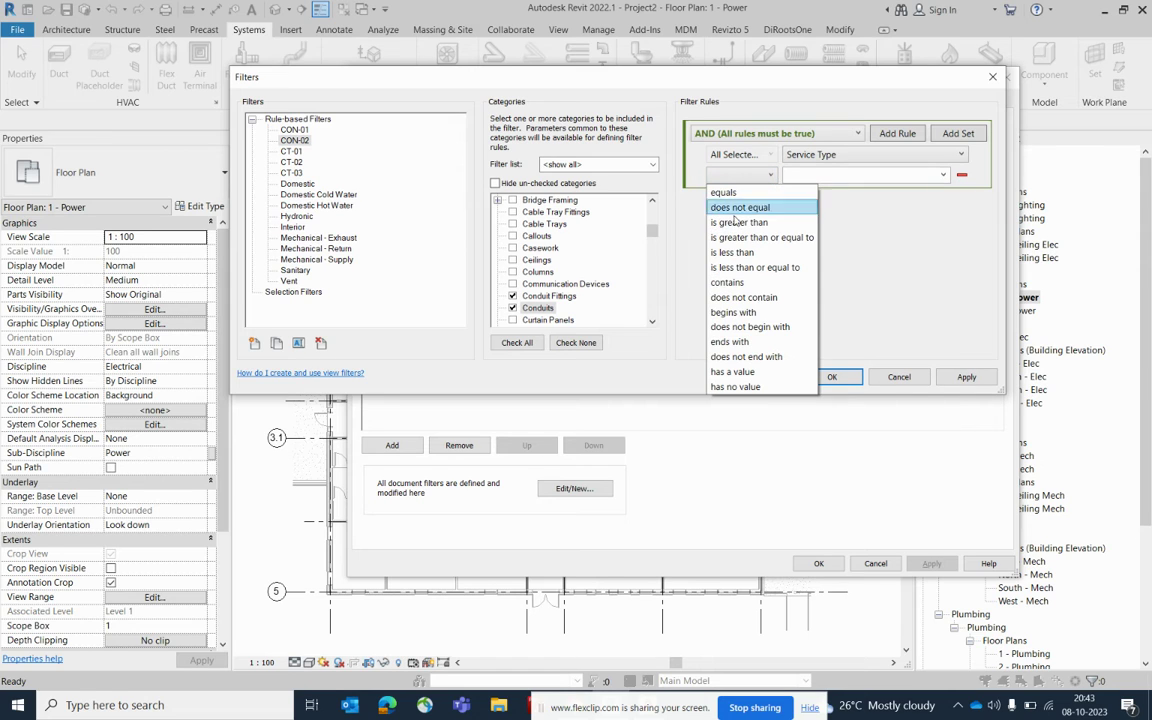
{"action": "left_click", "coordinate": [745, 191]}
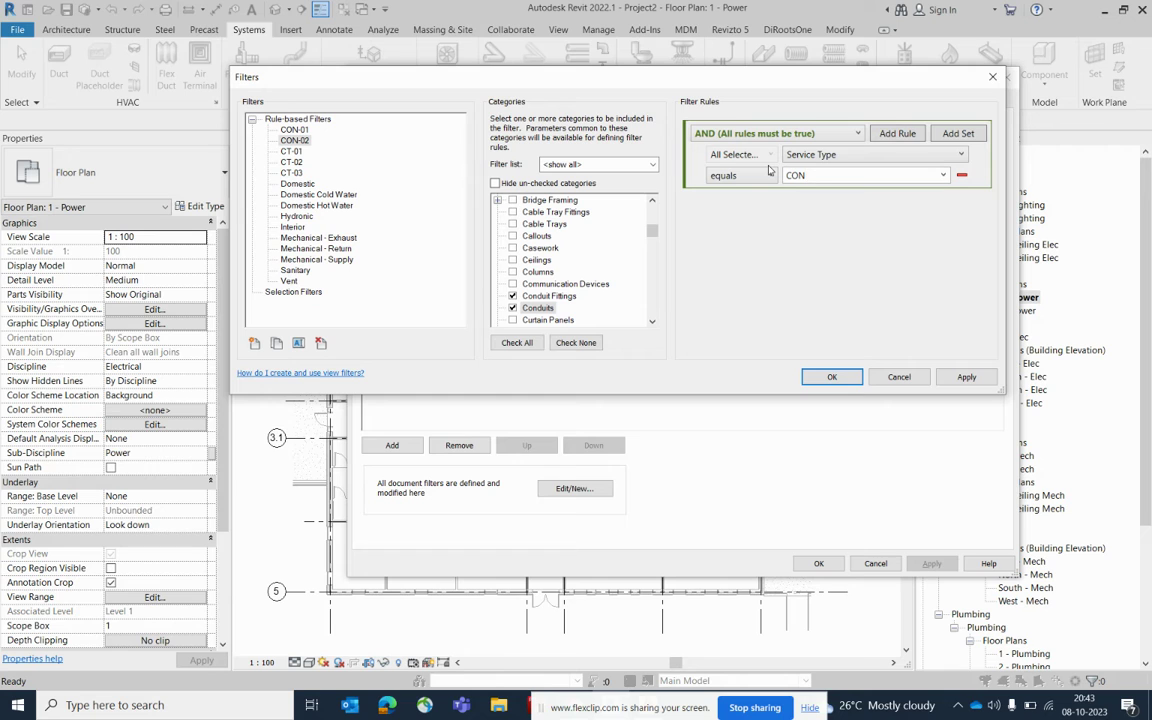
{"action": "left_click", "coordinate": [828, 378]}
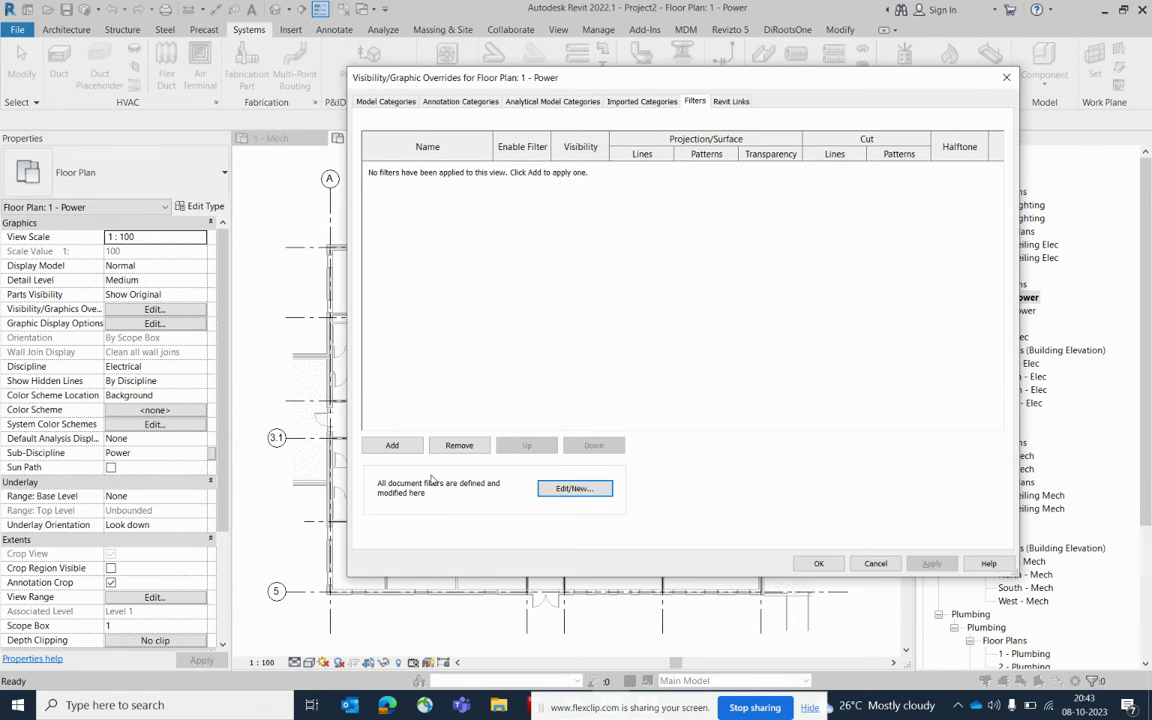
Add the filters CON-01, CON-02, CT-01, CT-02 and CT-03 to the 1 - Power floor plan's visibility overrides.
{"action": "left_click", "coordinate": [392, 445]}
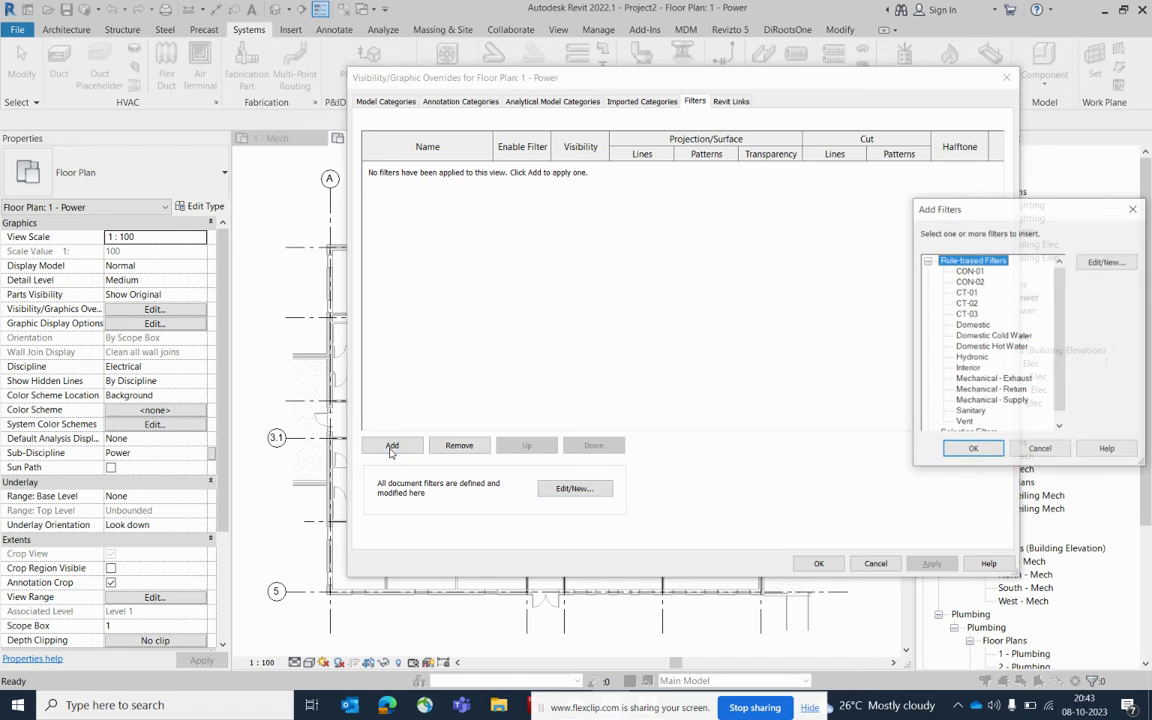
{"action": "left_click_drag", "start_coordinate": [1061, 213], "coordinate": [847, 158]}
{"action": "left_click", "coordinate": [763, 216]}
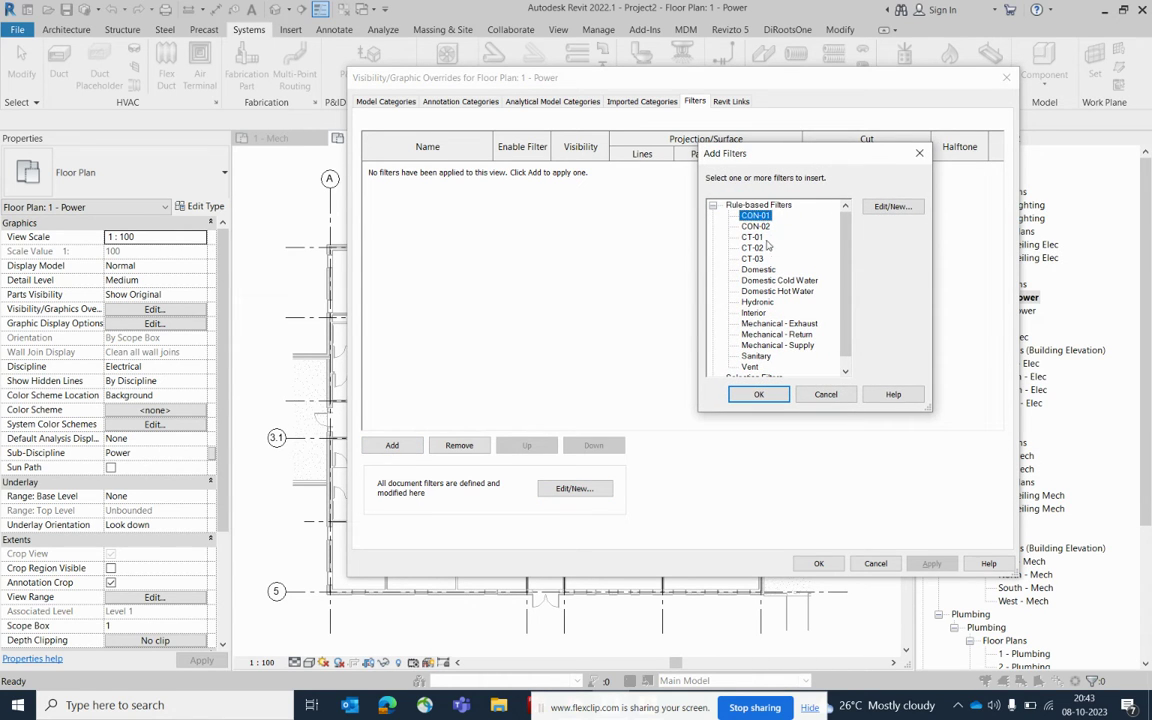
{"action": "left_click", "coordinate": [753, 260], "text": "shift"}
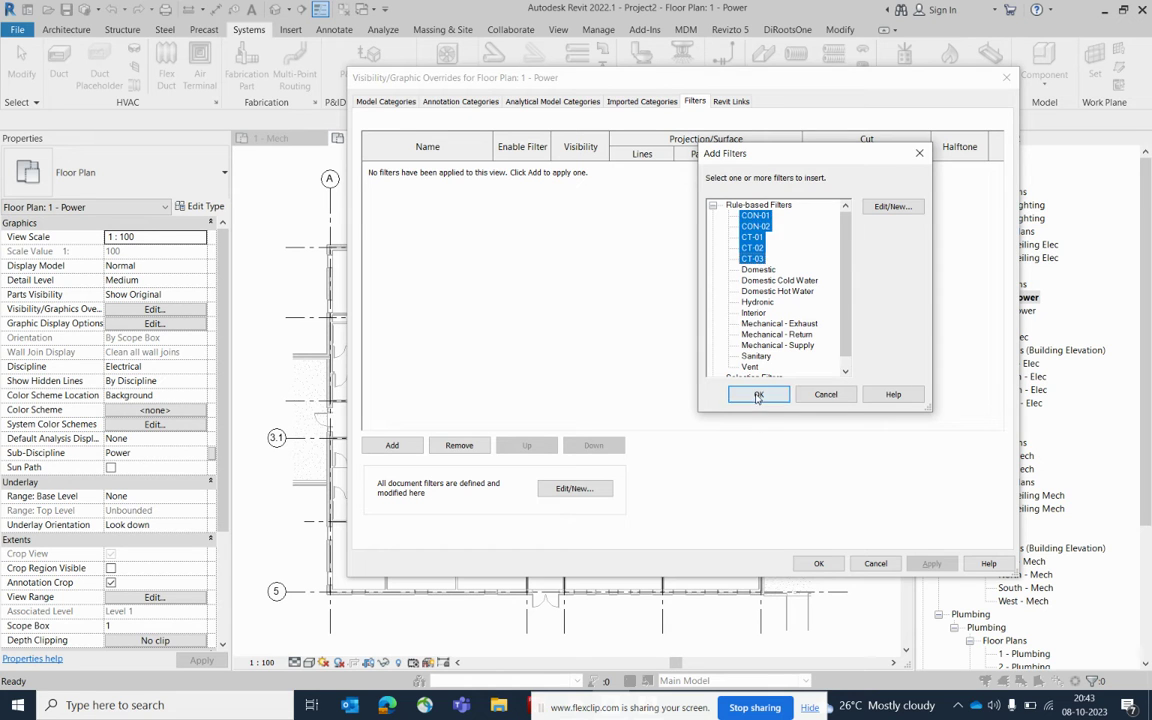
{"action": "left_click", "coordinate": [757, 394]}
Override the CT-01 filter's projection foreground pattern with a solid fill in purple RGB 128-000-255.
{"action": "left_click", "coordinate": [707, 168]}
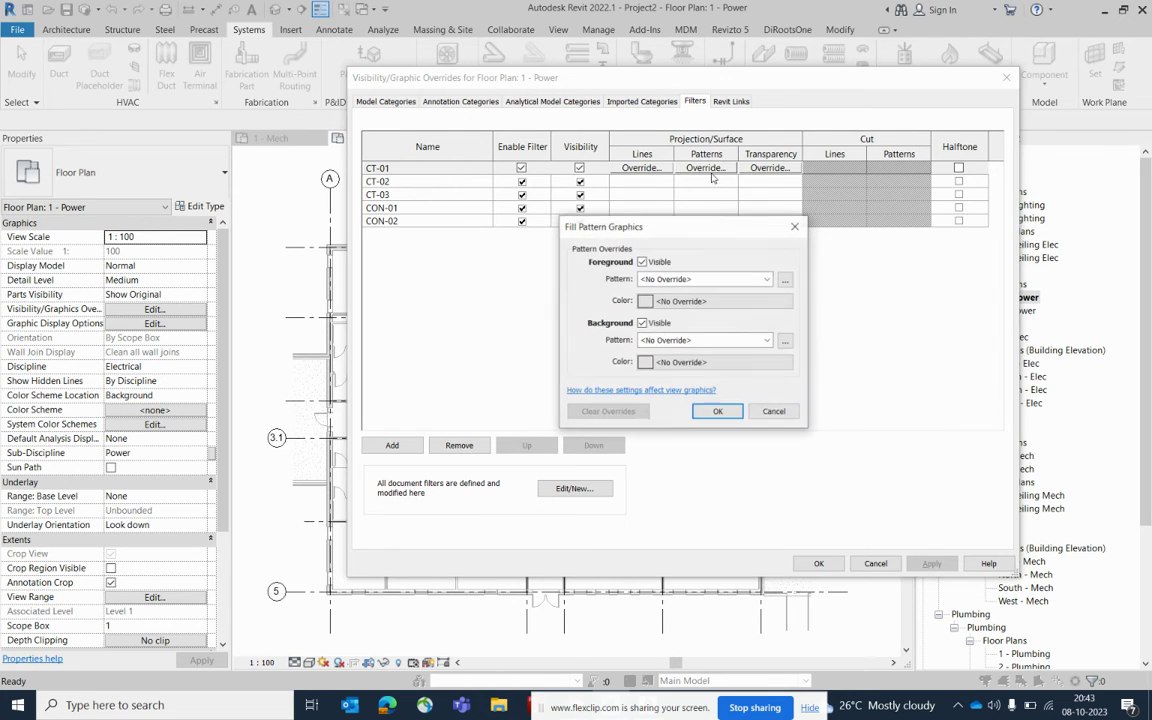
{"action": "left_click", "coordinate": [740, 279]}
{"action": "left_click", "coordinate": [705, 305]}
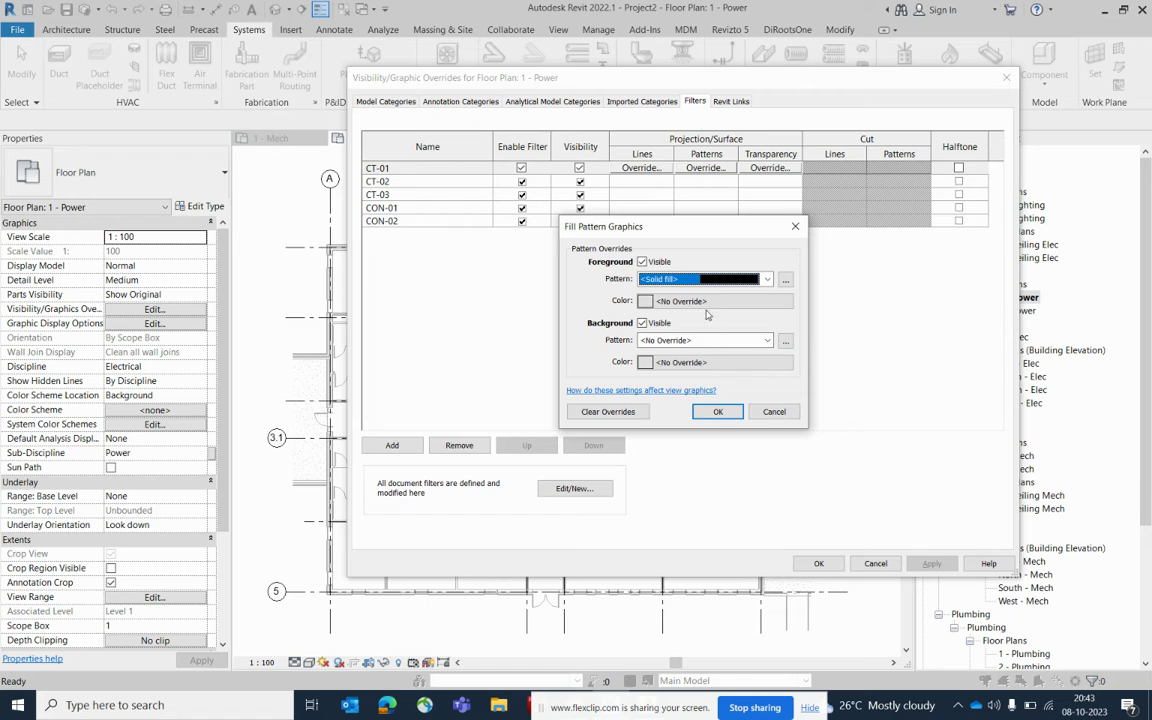
{"action": "left_click", "coordinate": [767, 279]}
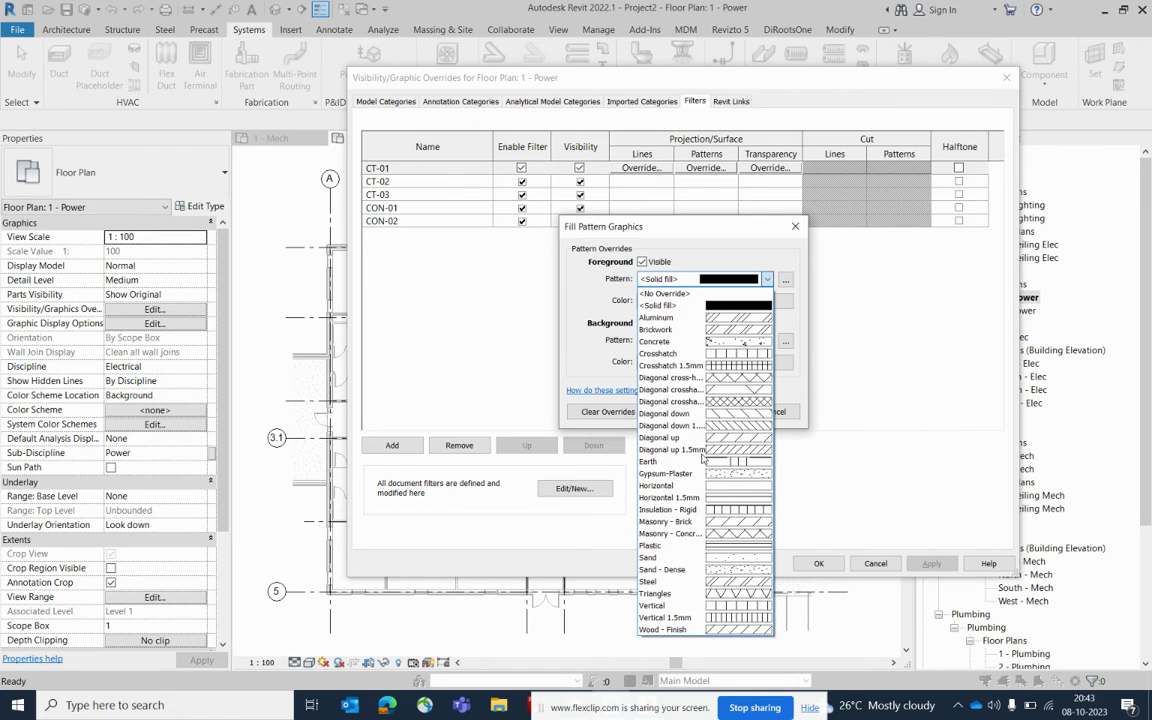
{"action": "left_click", "coordinate": [716, 305]}
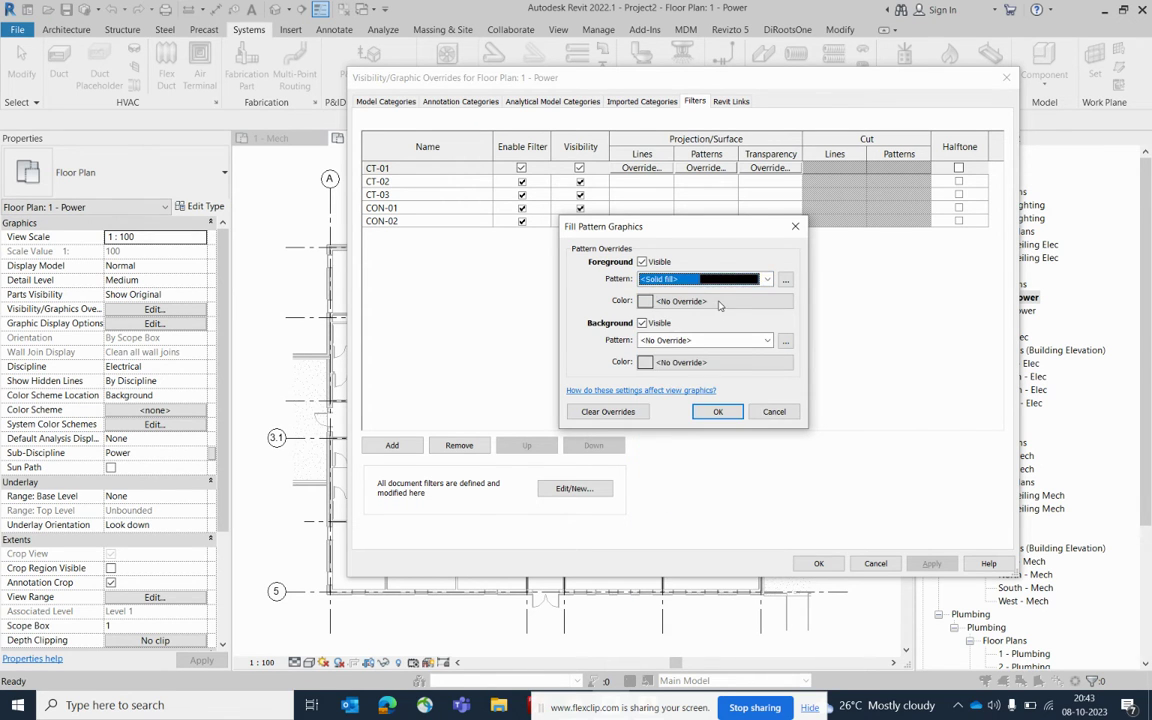
{"action": "left_click", "coordinate": [716, 301]}
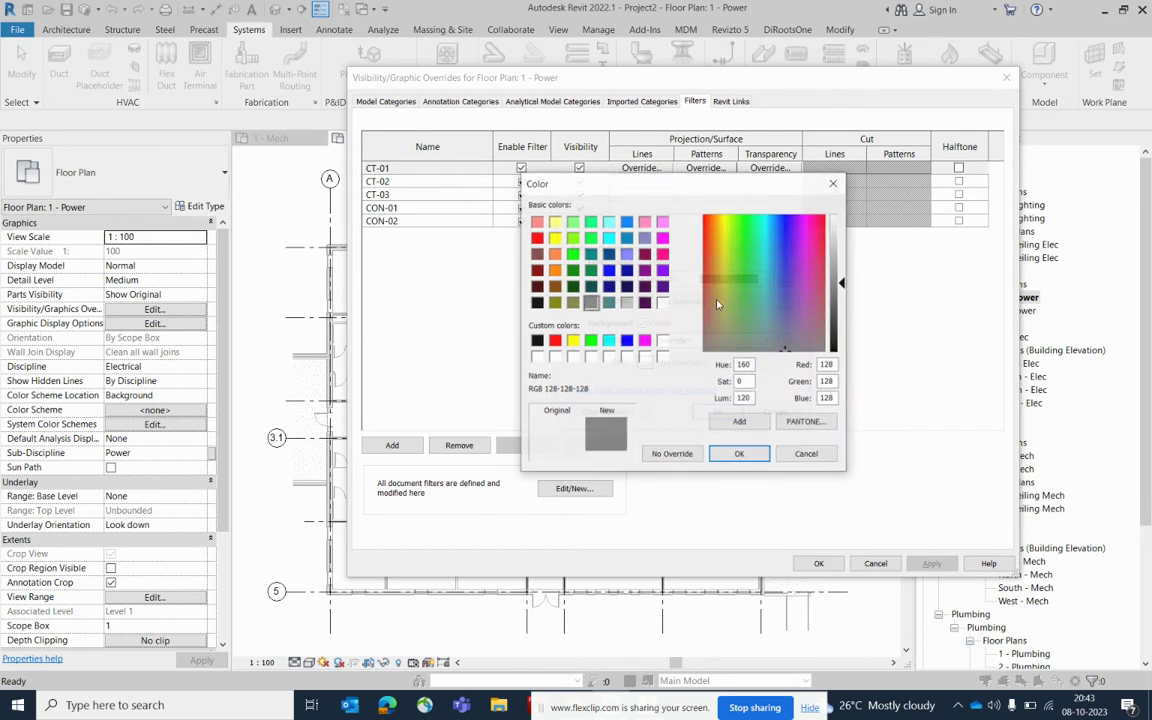
{"action": "left_click", "coordinate": [662, 270]}
{"action": "left_click", "coordinate": [739, 455]}
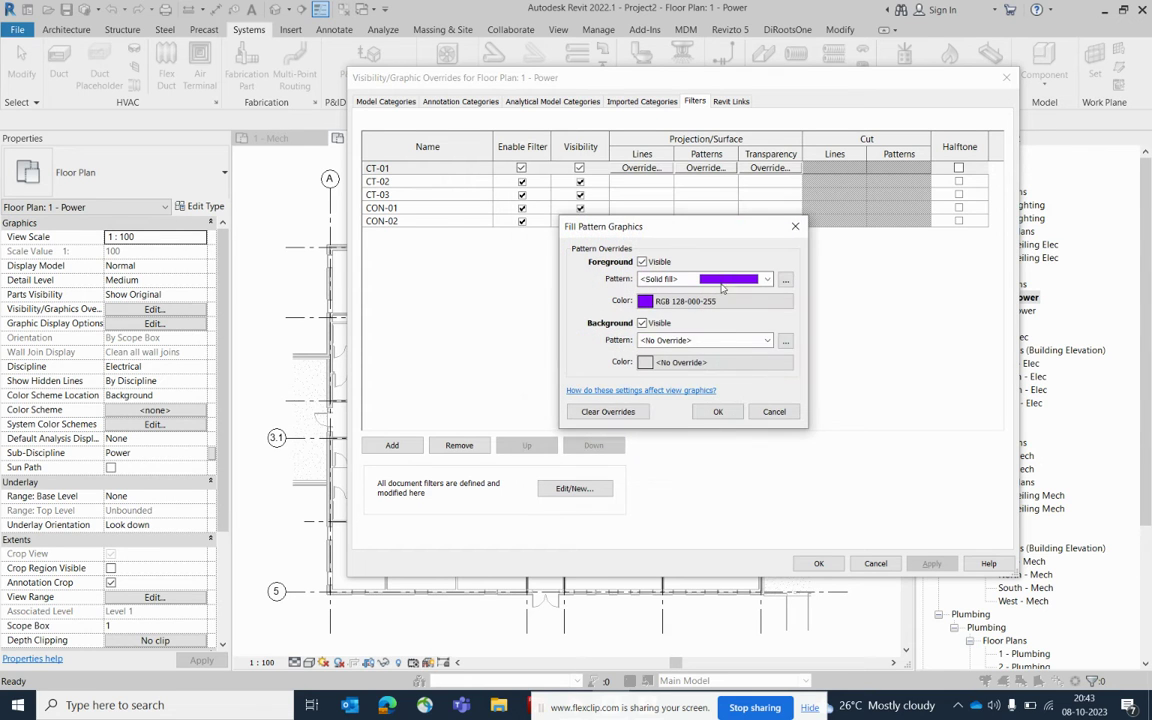
Set the CT-01 filter's background pattern to solid fill in RGB 128-000-255 and accept the pattern overrides.
{"action": "left_click", "coordinate": [726, 342]}
{"action": "left_click", "coordinate": [660, 366]}
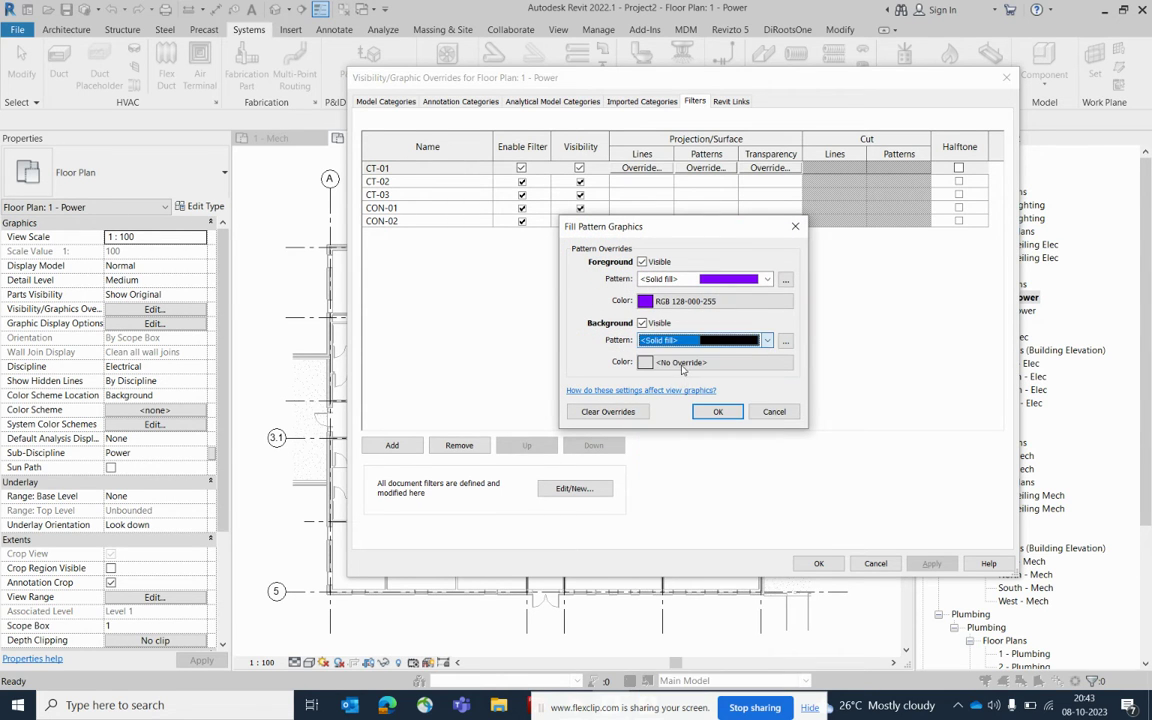
{"action": "left_click", "coordinate": [673, 363]}
{"action": "left_click", "coordinate": [662, 270]}
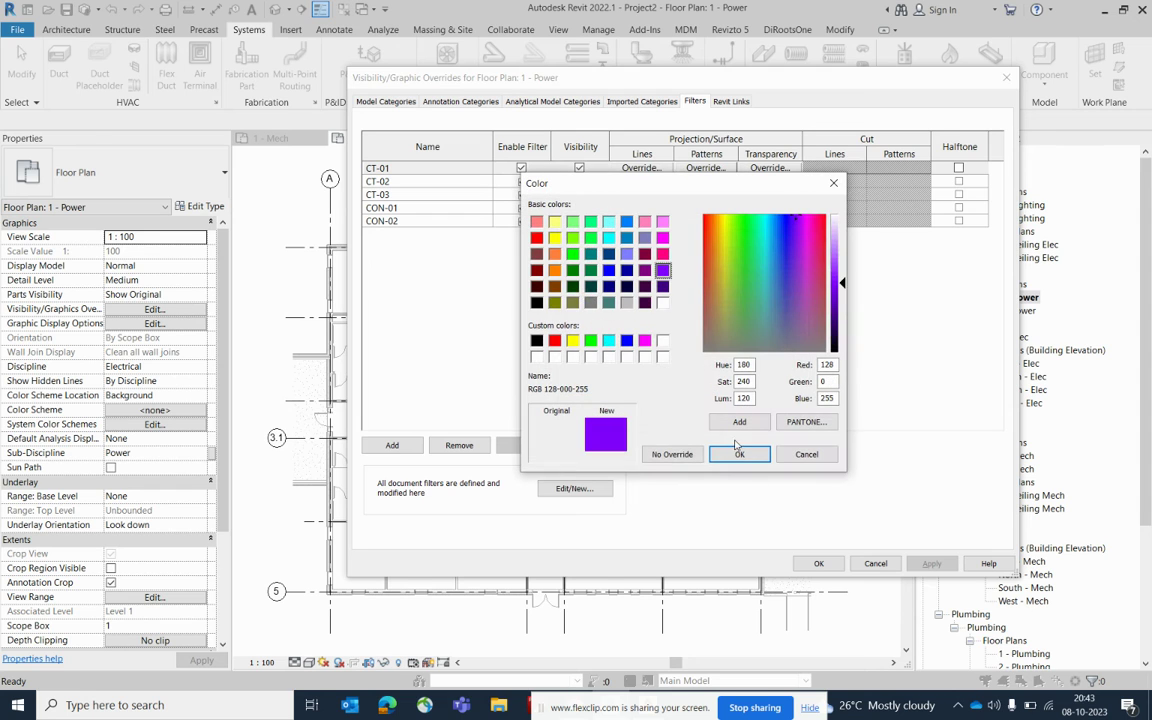
{"action": "left_click", "coordinate": [739, 454]}
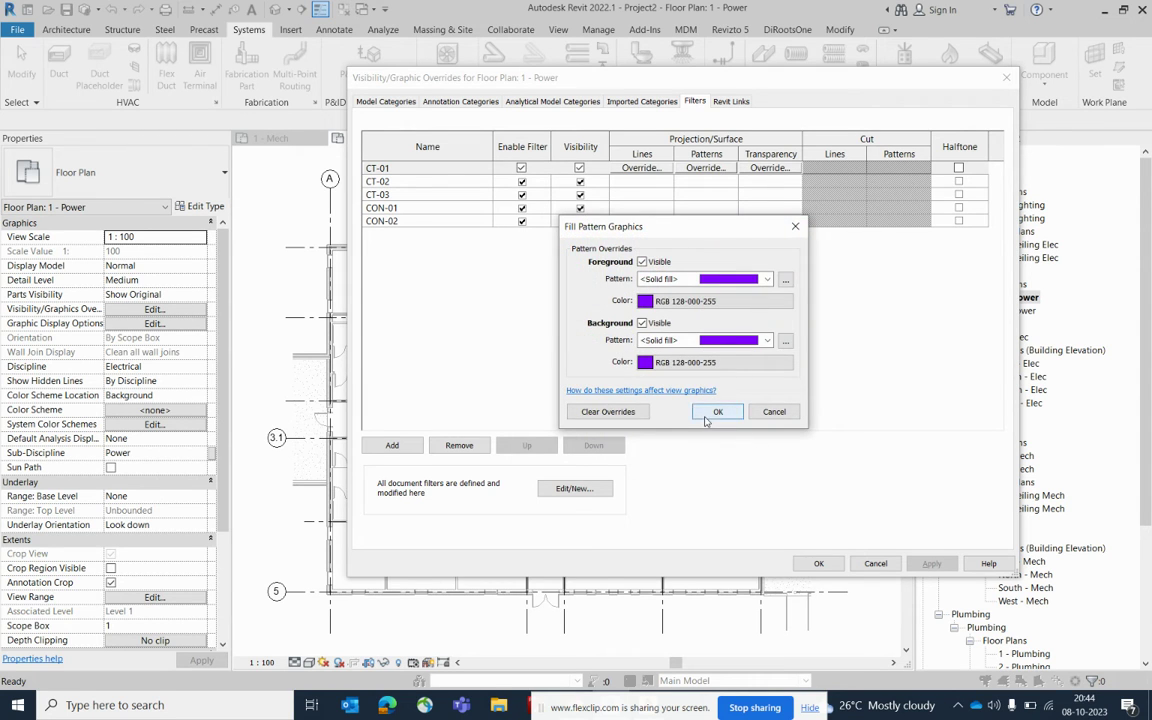
{"action": "left_click", "coordinate": [717, 411]}
Override the CT-02 filter's projection foreground pattern with a solid fill in red.
{"action": "left_click", "coordinate": [716, 182]}
{"action": "left_click", "coordinate": [712, 182]}
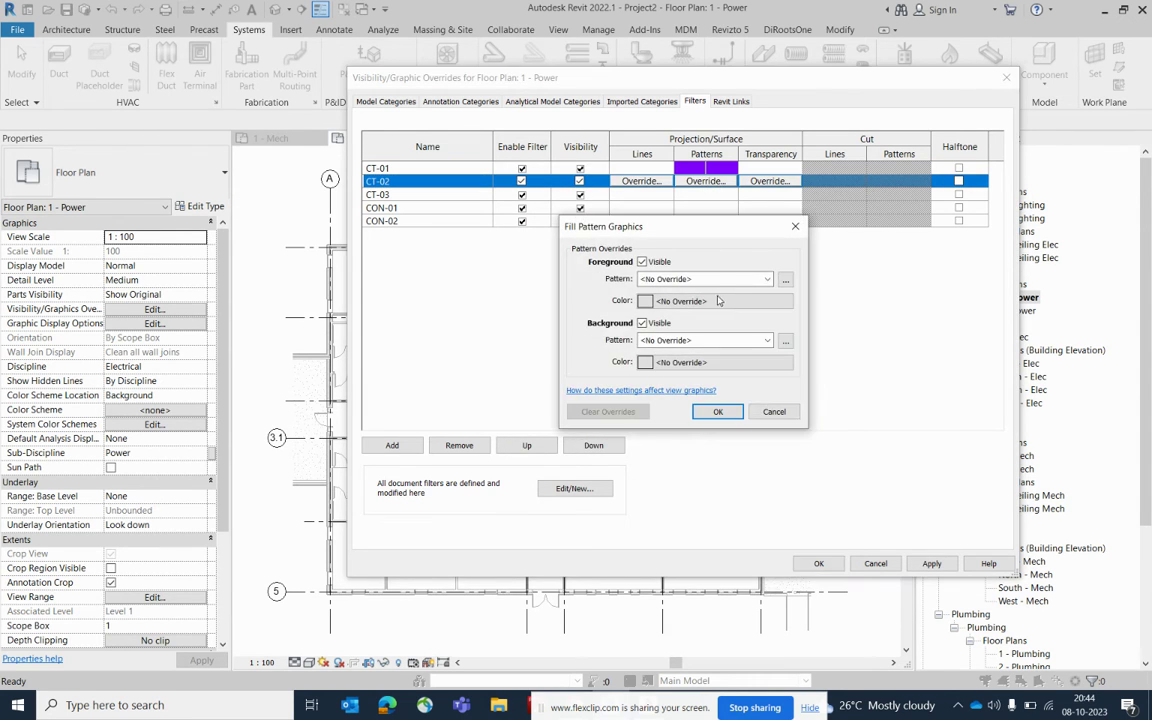
{"action": "left_click", "coordinate": [655, 279]}
{"action": "left_click", "coordinate": [662, 305]}
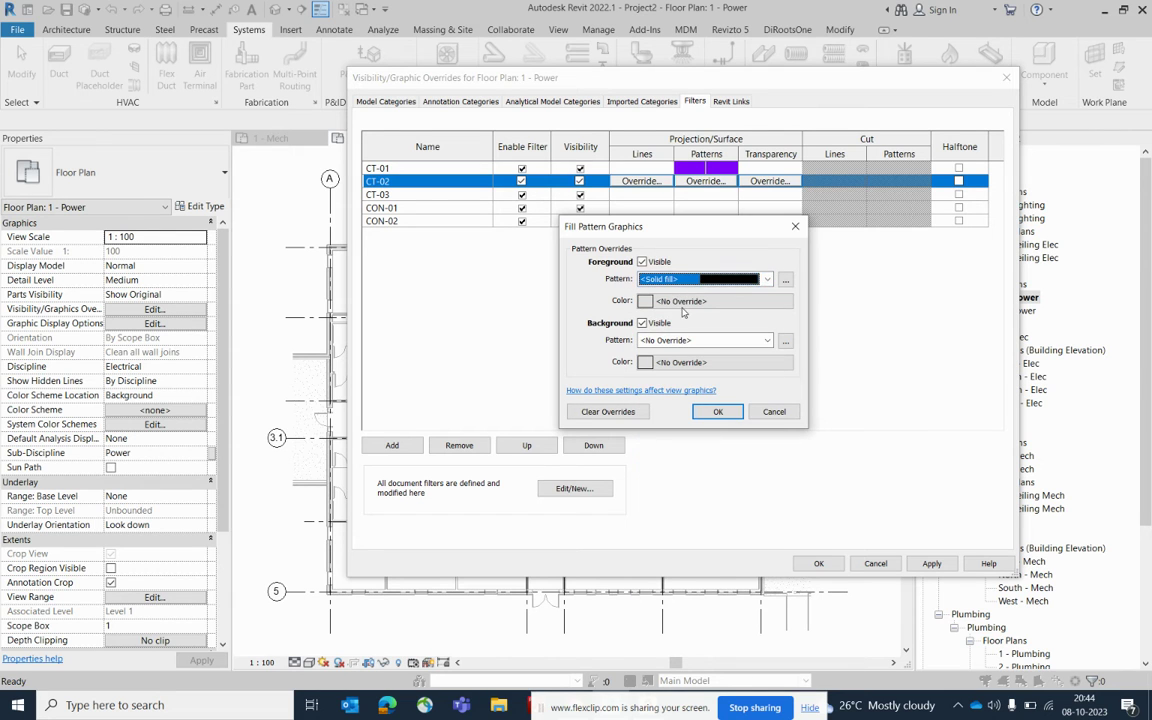
{"action": "left_click", "coordinate": [705, 300]}
{"action": "left_click", "coordinate": [555, 340]}
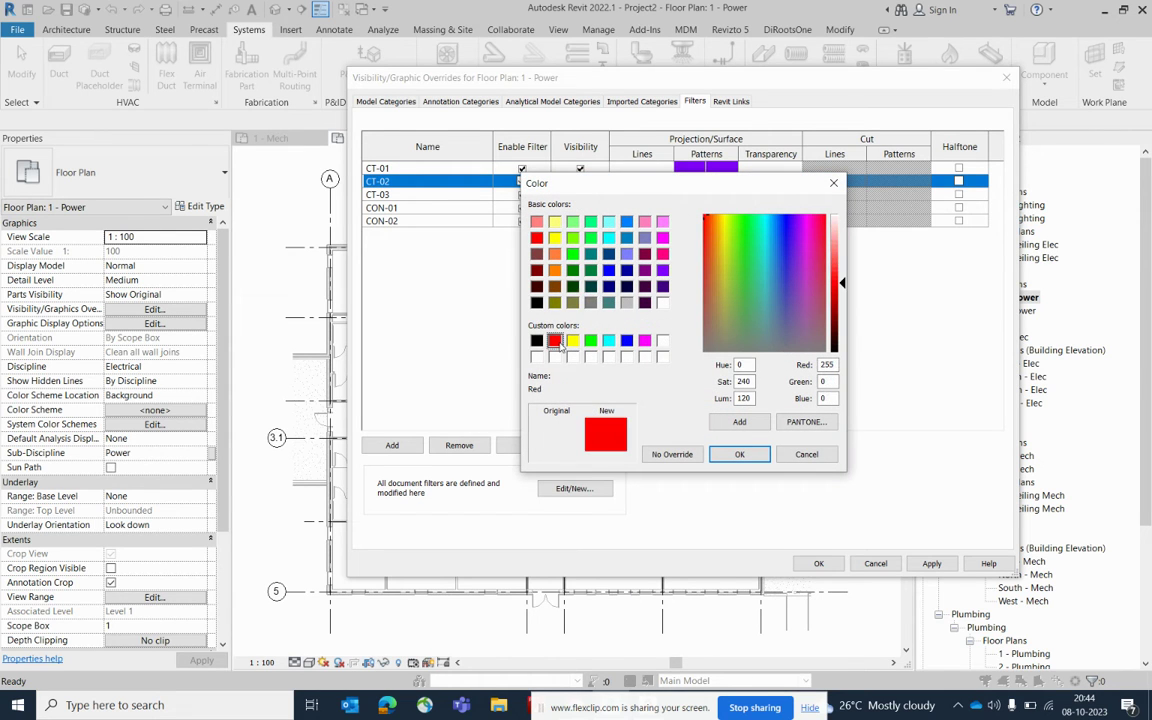
{"action": "left_click", "coordinate": [739, 454]}
Set the CT-02 filter's background pattern to solid fill in red and accept the pattern overrides.
{"action": "left_click", "coordinate": [737, 340]}
{"action": "left_click", "coordinate": [687, 366]}
{"action": "left_click", "coordinate": [687, 363]}
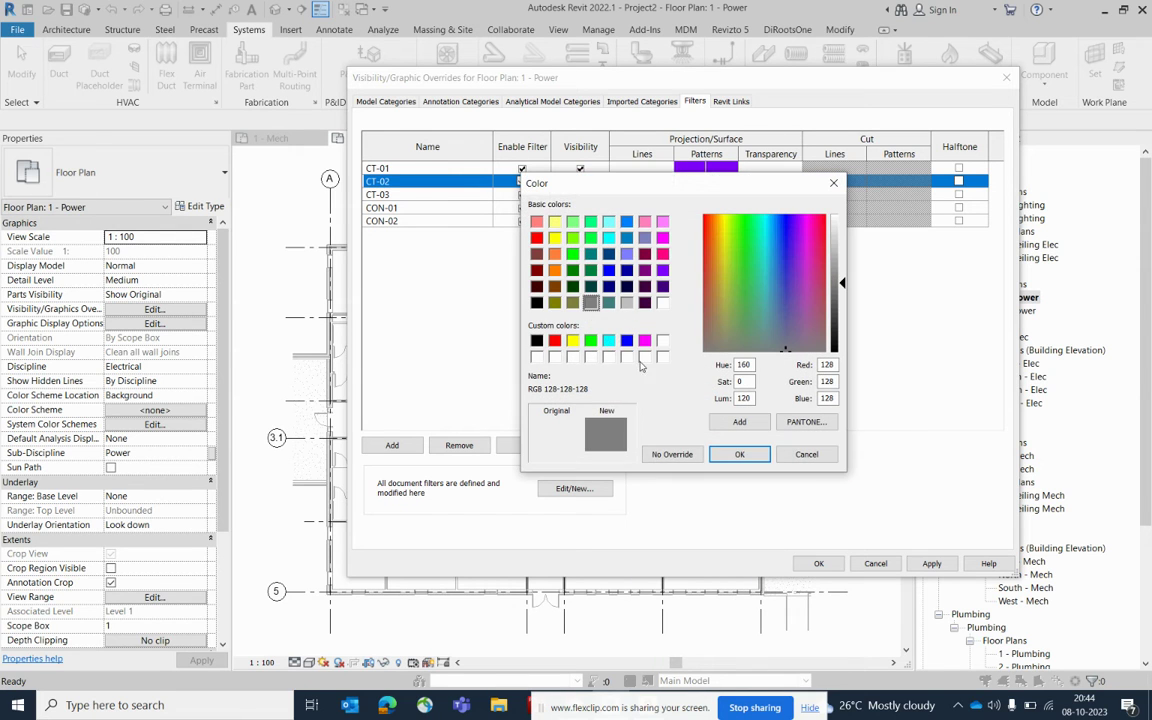
{"action": "left_click", "coordinate": [554, 341]}
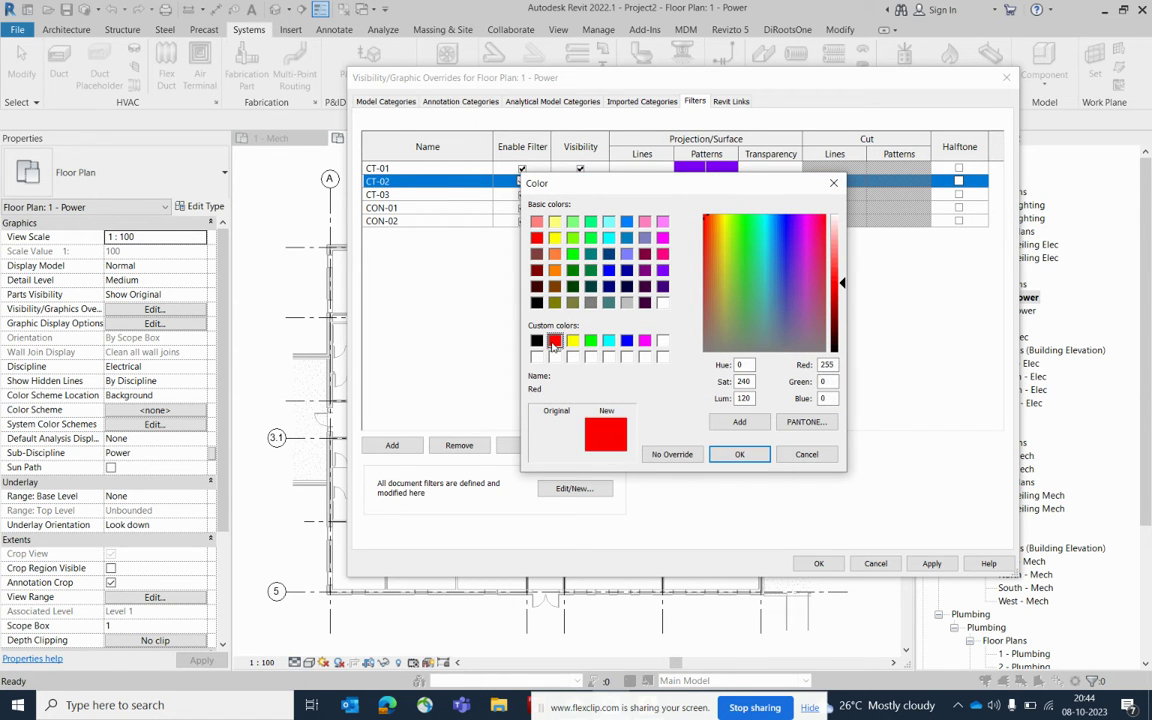
{"action": "key", "text": "Return"}
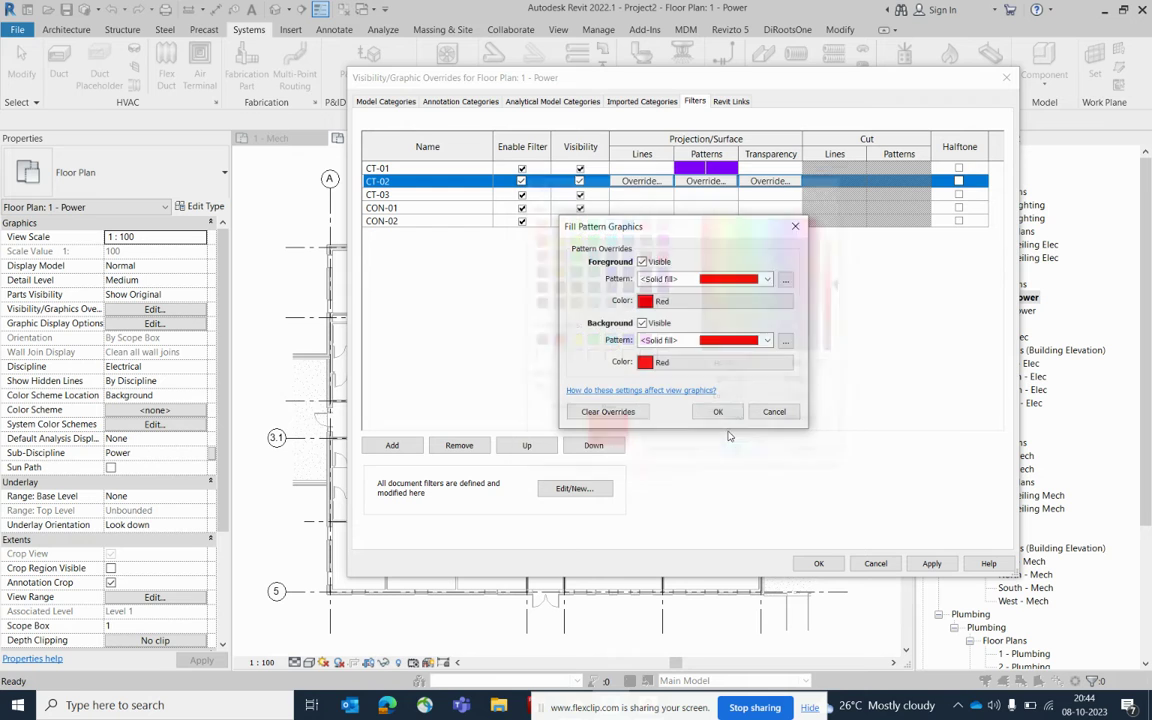
{"action": "left_click", "coordinate": [718, 411]}
Override the CT-03 filter's projection foreground pattern with a solid fill in blue.
{"action": "left_click", "coordinate": [706, 194]}
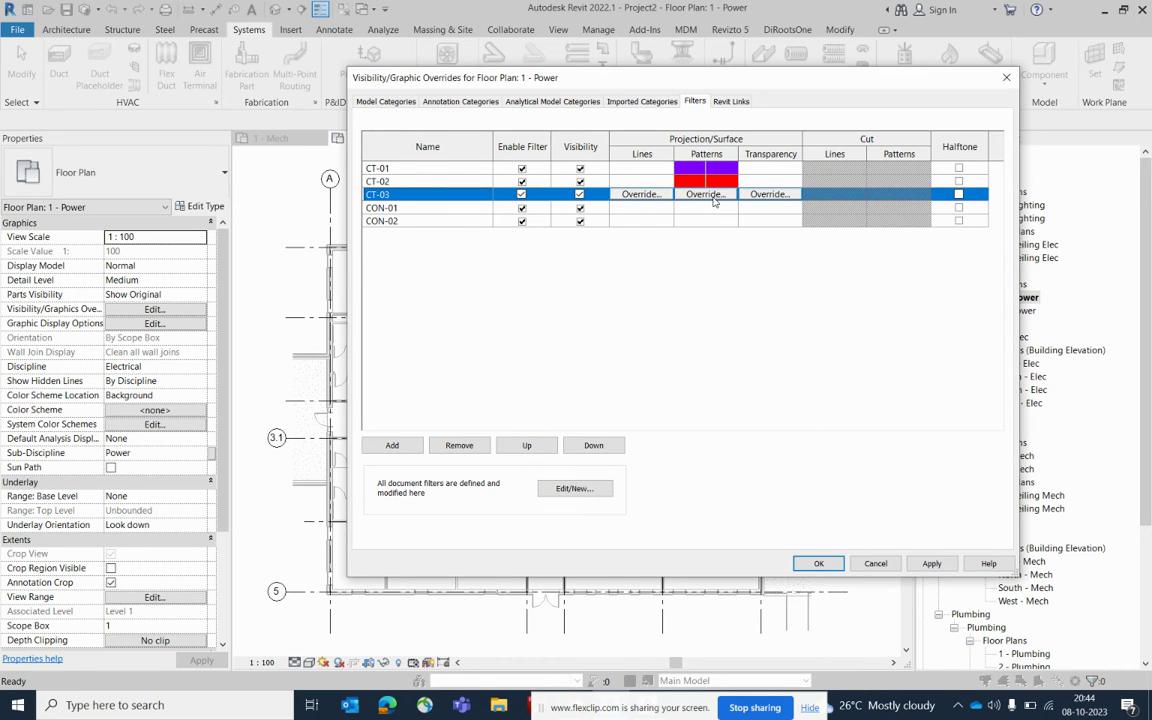
{"action": "left_click", "coordinate": [706, 194]}
{"action": "left_click", "coordinate": [693, 280]}
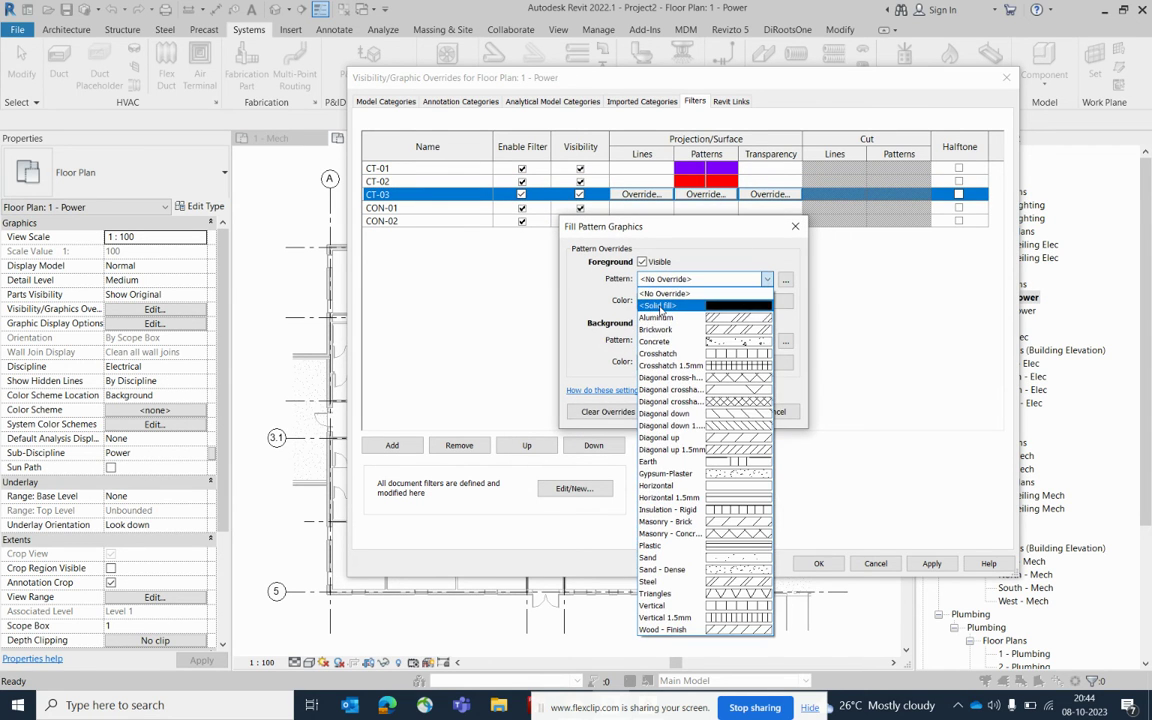
{"action": "left_click", "coordinate": [660, 302]}
{"action": "left_click", "coordinate": [658, 303]}
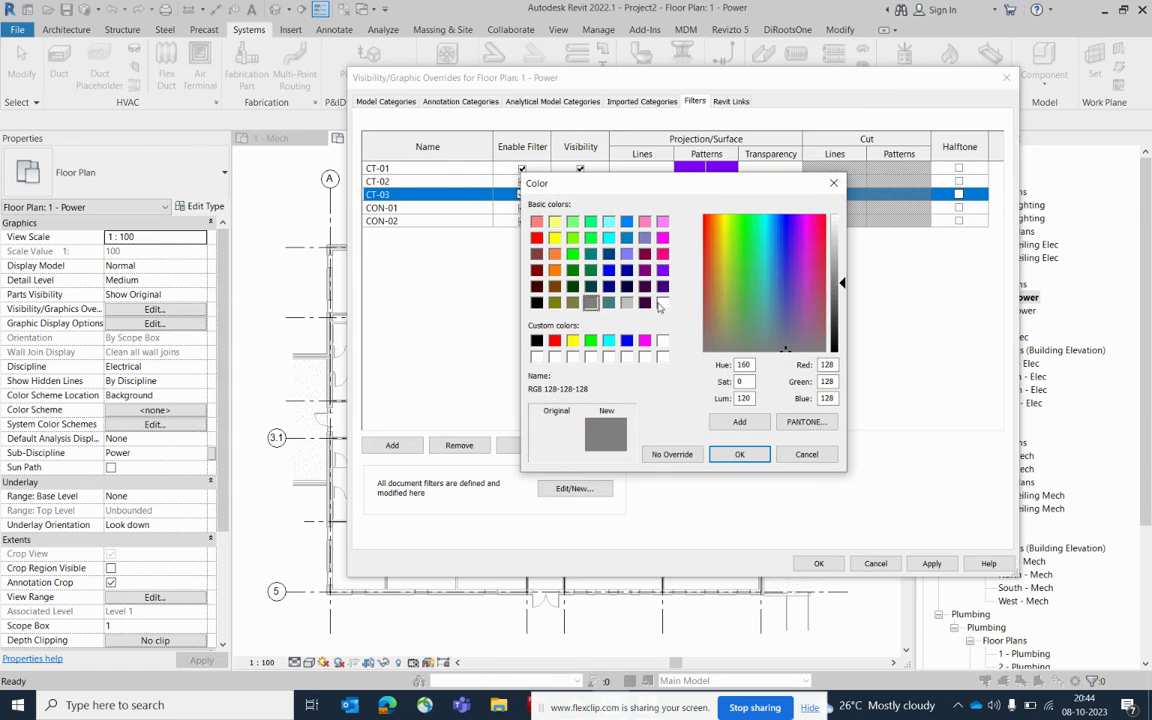
{"action": "left_click", "coordinate": [591, 255]}
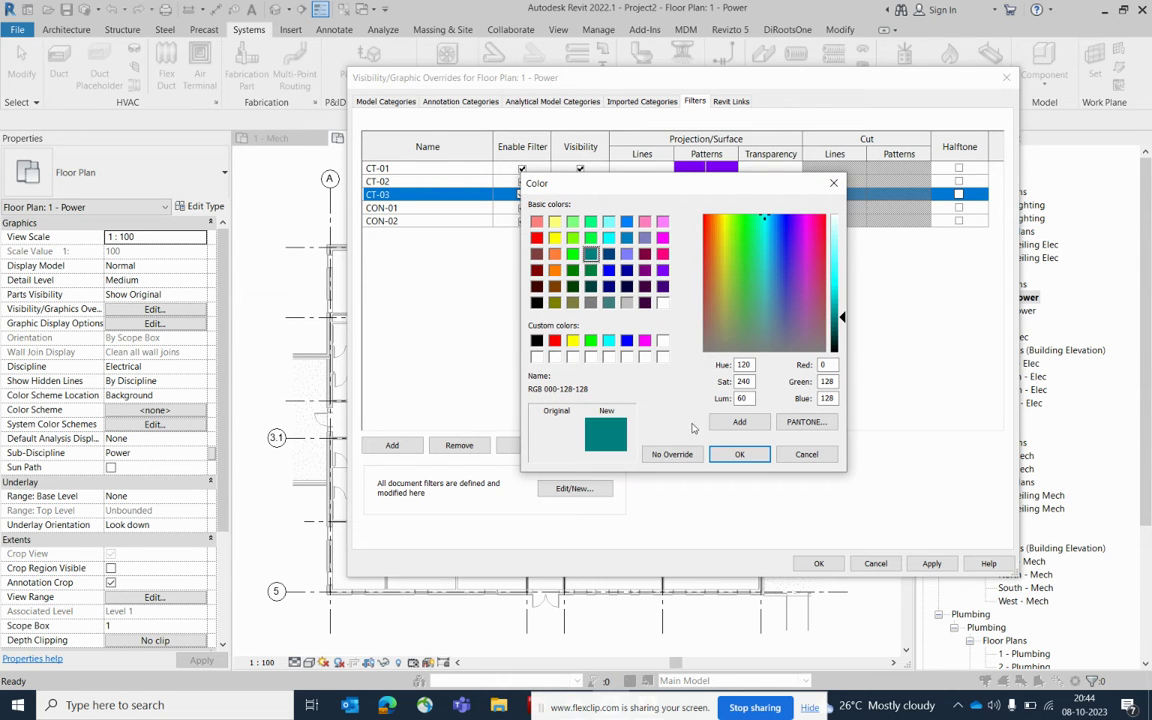
{"action": "left_click", "coordinate": [609, 271]}
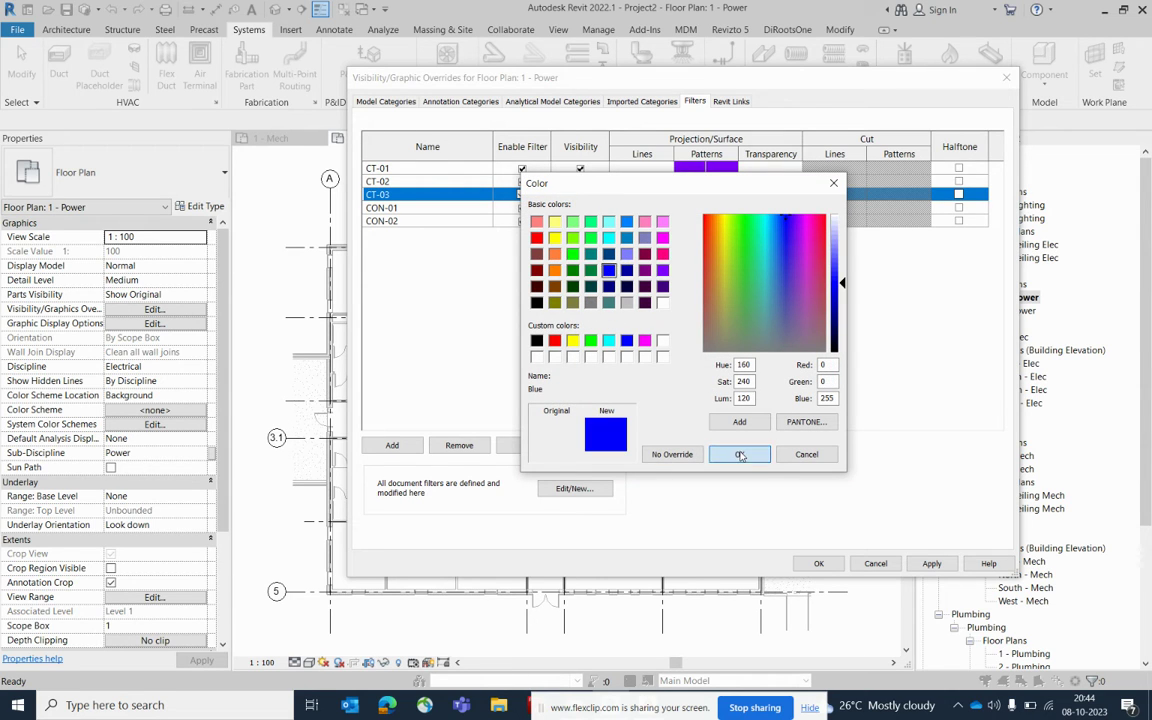
{"action": "left_click", "coordinate": [739, 454]}
Set the CT-03 filter's projection background pattern to solid fill in blue.
{"action": "left_click", "coordinate": [722, 340]}
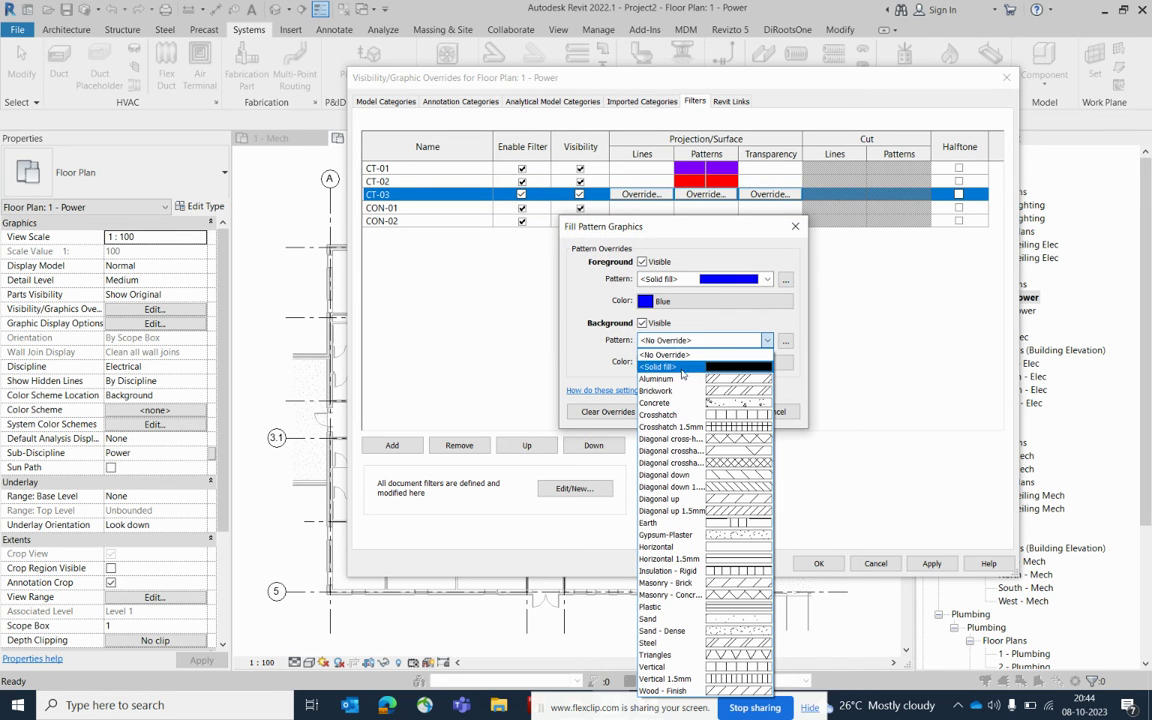
{"action": "left_click", "coordinate": [617, 350]}
{"action": "left_click", "coordinate": [680, 363]}
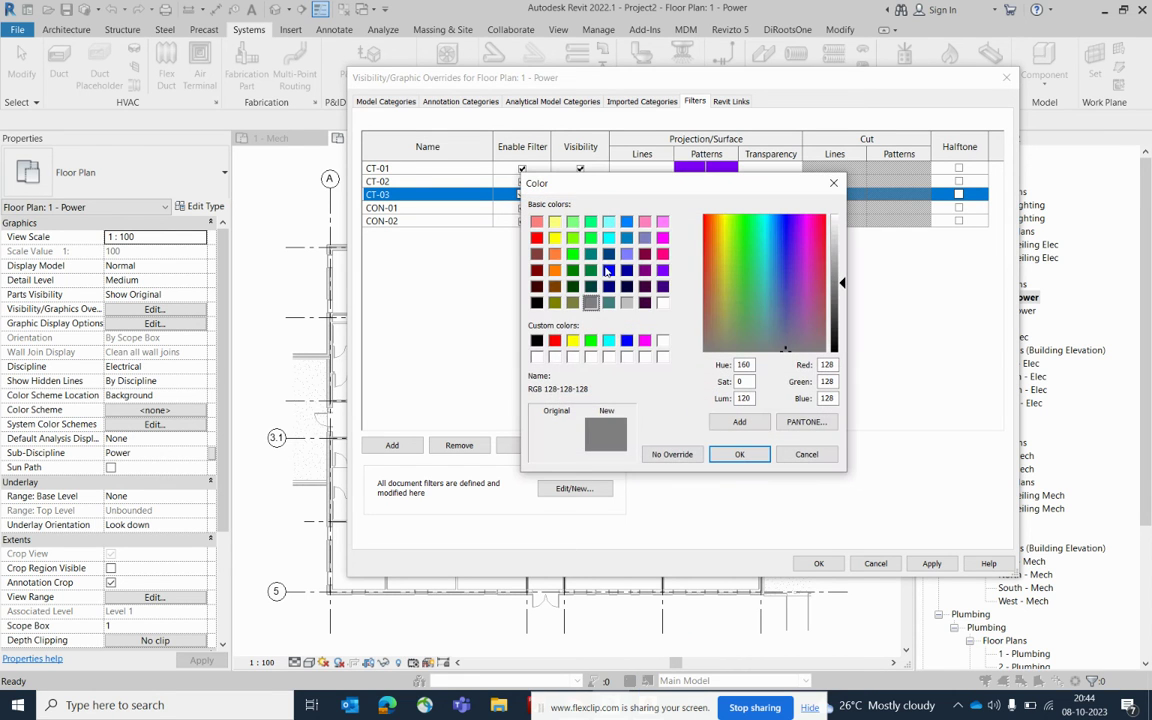
{"action": "left_click", "coordinate": [609, 271]}
{"action": "left_click", "coordinate": [739, 454]}
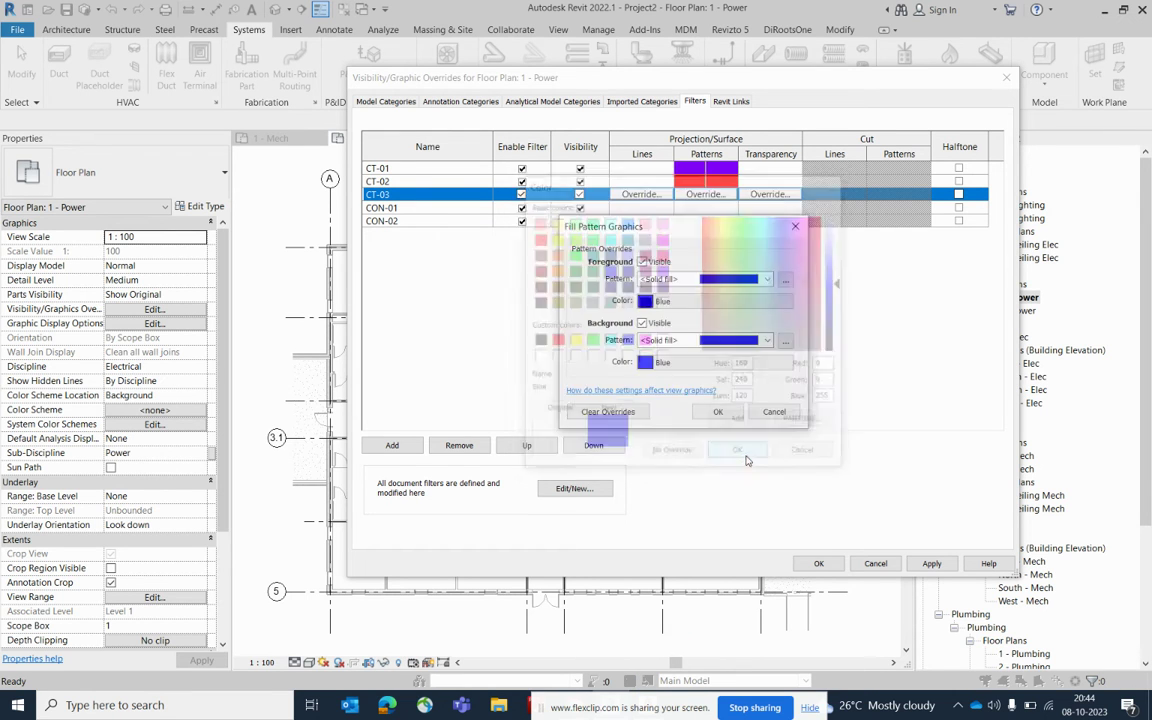
Accept the CT-03 pattern overrides and override the CON-01 filter's projection foreground pattern with a solid fill in orange, RGB 255-128-000.
{"action": "left_click", "coordinate": [722, 412]}
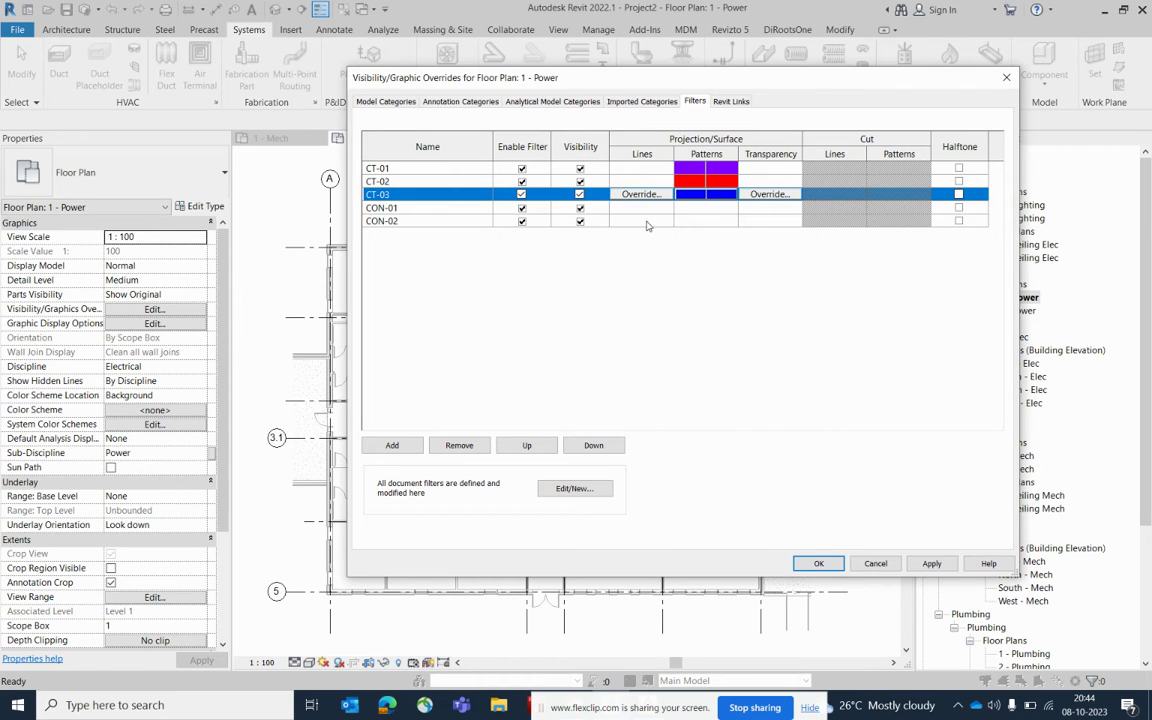
{"action": "left_click", "coordinate": [703, 212]}
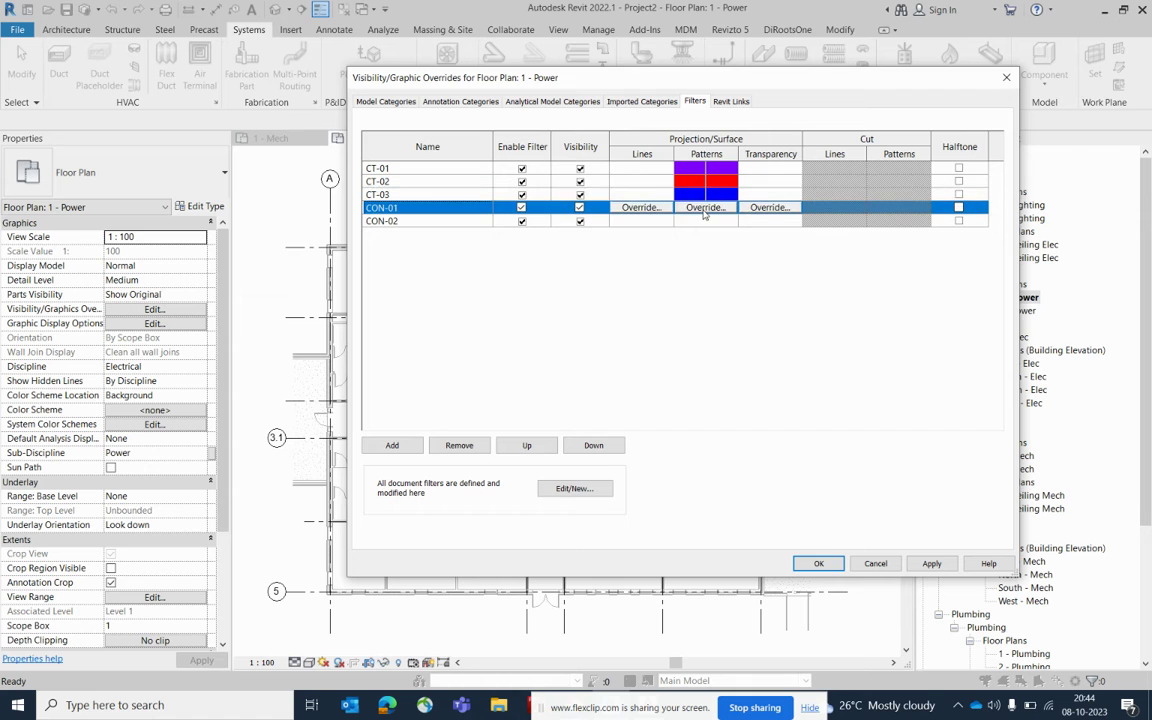
{"action": "left_click", "coordinate": [705, 208]}
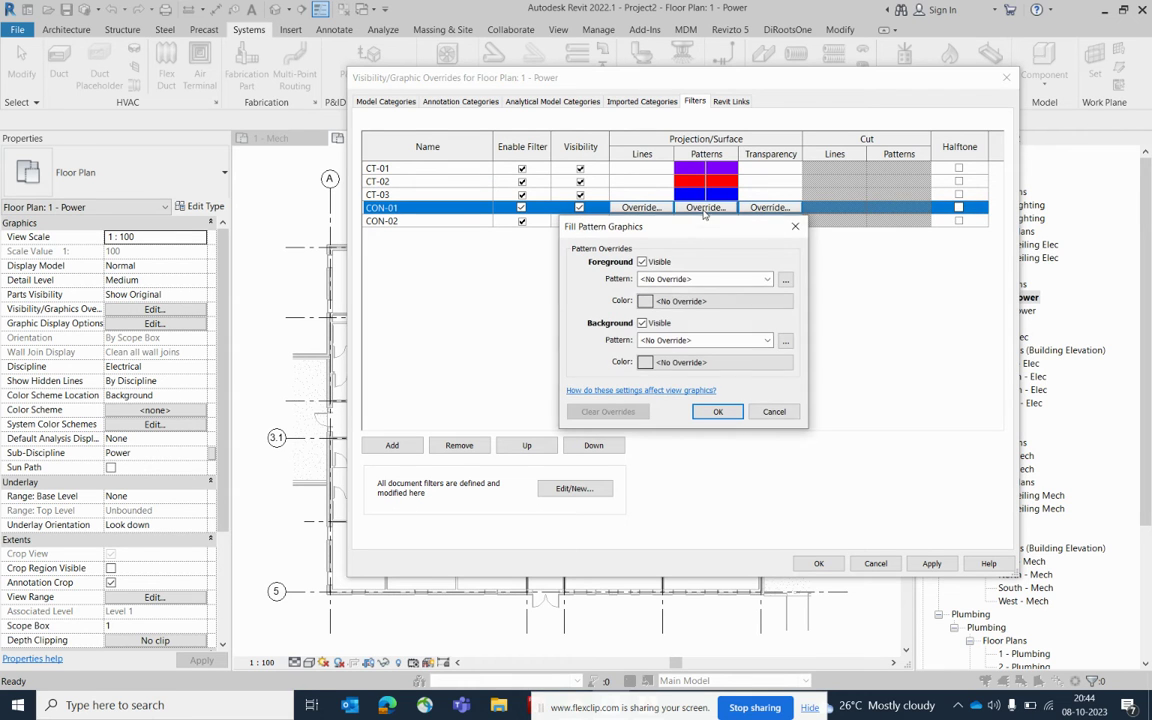
{"action": "left_click", "coordinate": [706, 280]}
{"action": "left_click", "coordinate": [702, 303]}
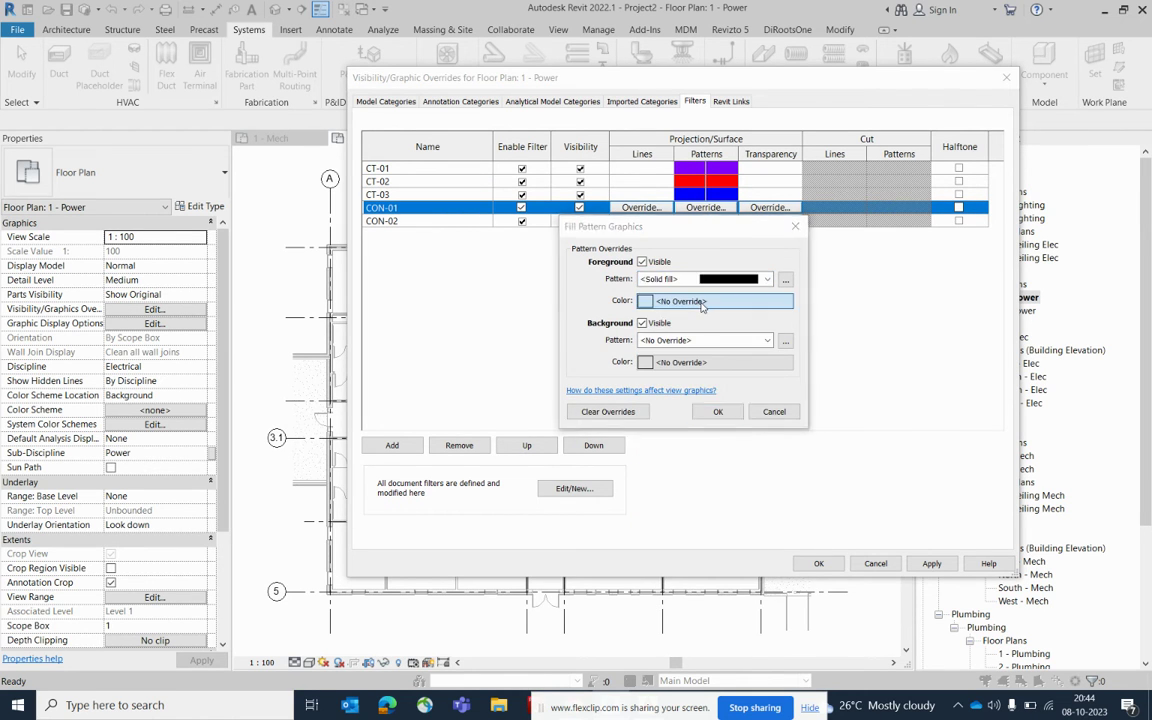
{"action": "left_click", "coordinate": [702, 303]}
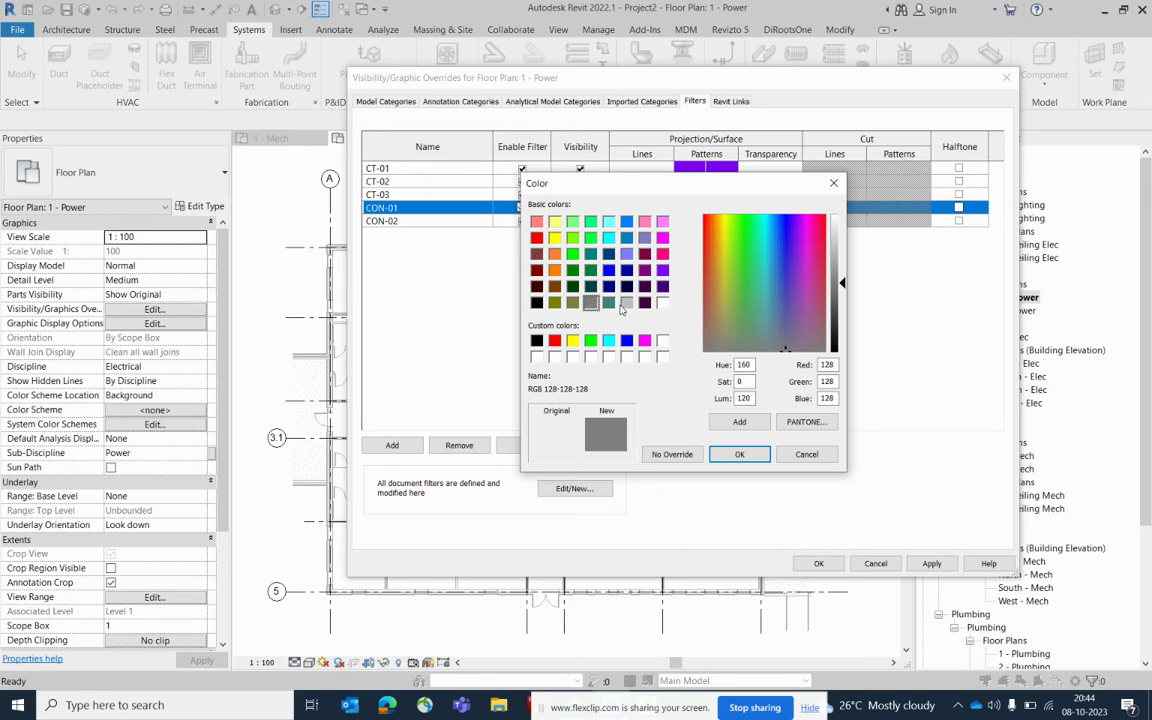
{"action": "left_click", "coordinate": [555, 272]}
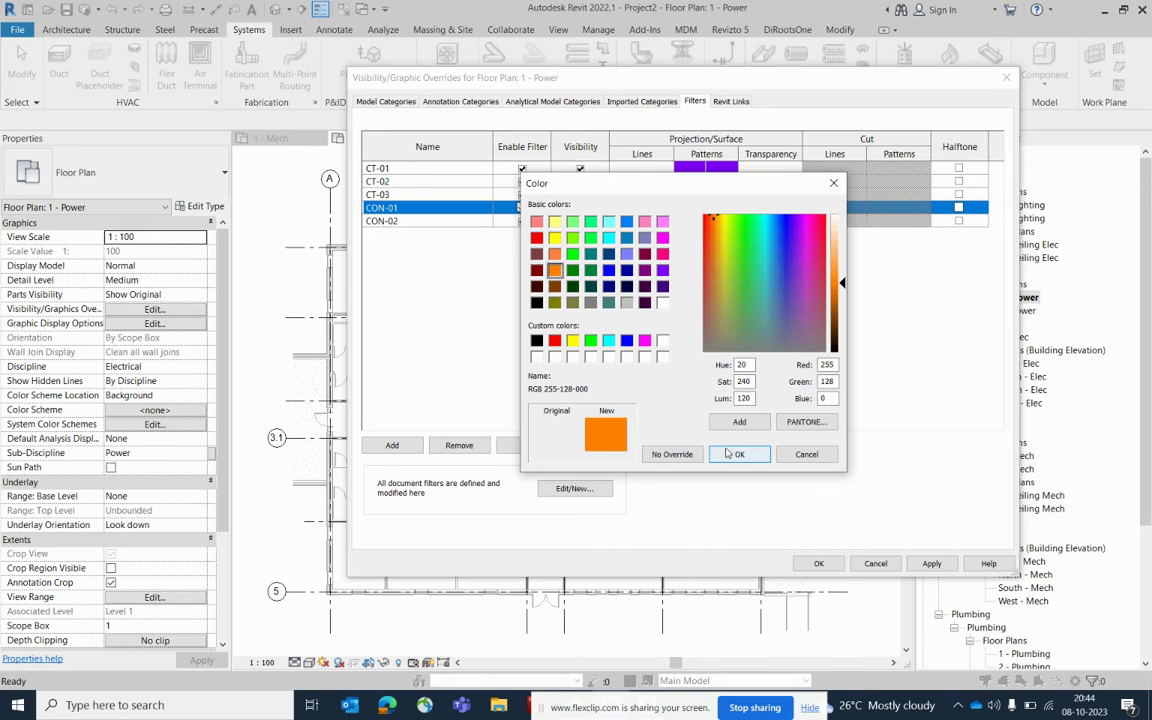
{"action": "left_click", "coordinate": [739, 454]}
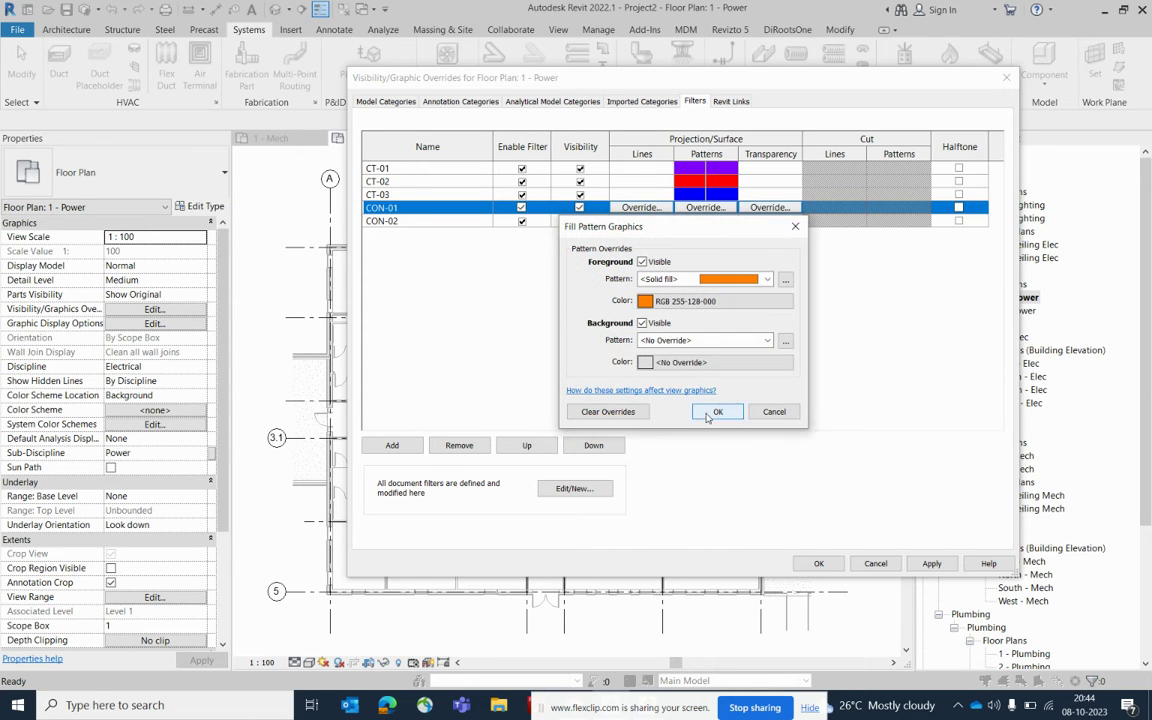
Set the CON-01 filter's background pattern to solid fill in RGB 255-128-064 and accept the pattern overrides.
{"action": "left_click", "coordinate": [685, 340]}
{"action": "left_click", "coordinate": [687, 366]}
{"action": "left_click", "coordinate": [655, 361]}
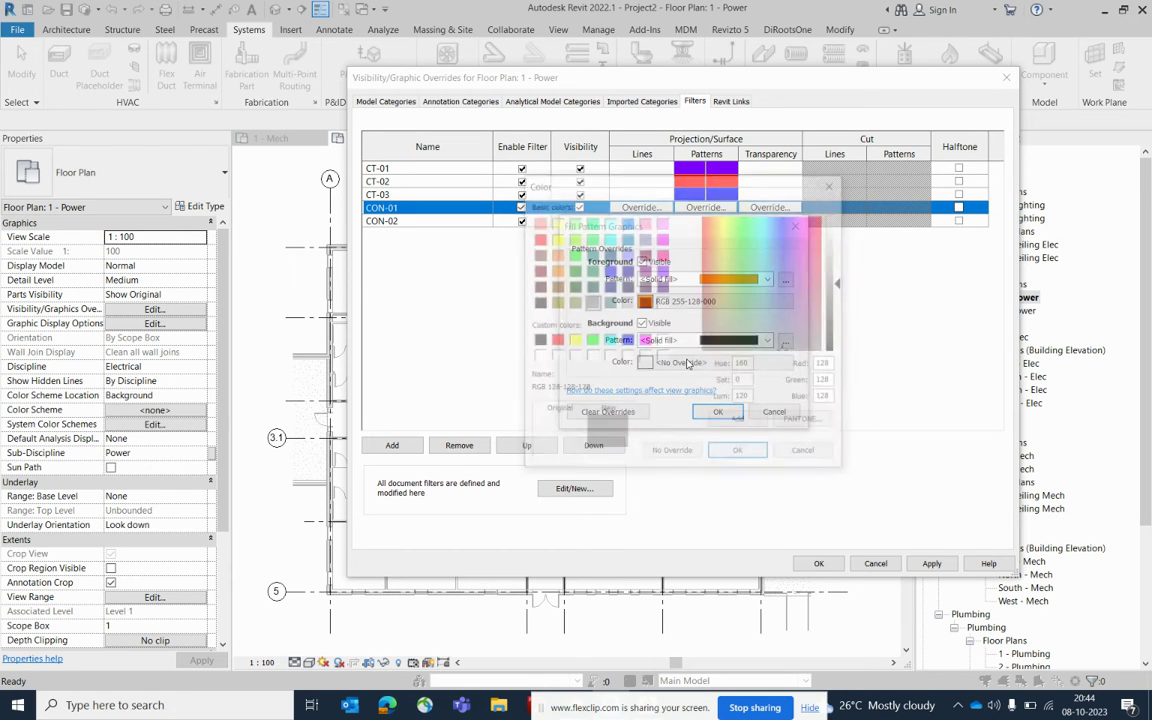
{"action": "left_click", "coordinate": [555, 256]}
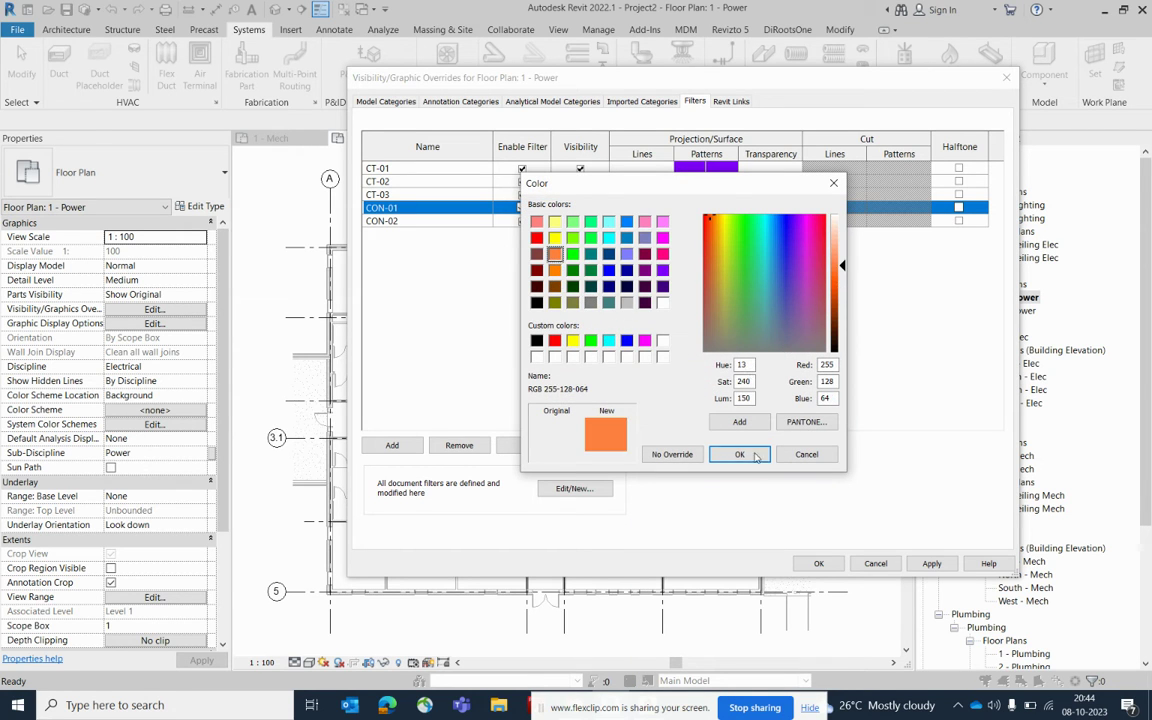
{"action": "left_click", "coordinate": [733, 454]}
{"action": "left_click", "coordinate": [717, 412]}
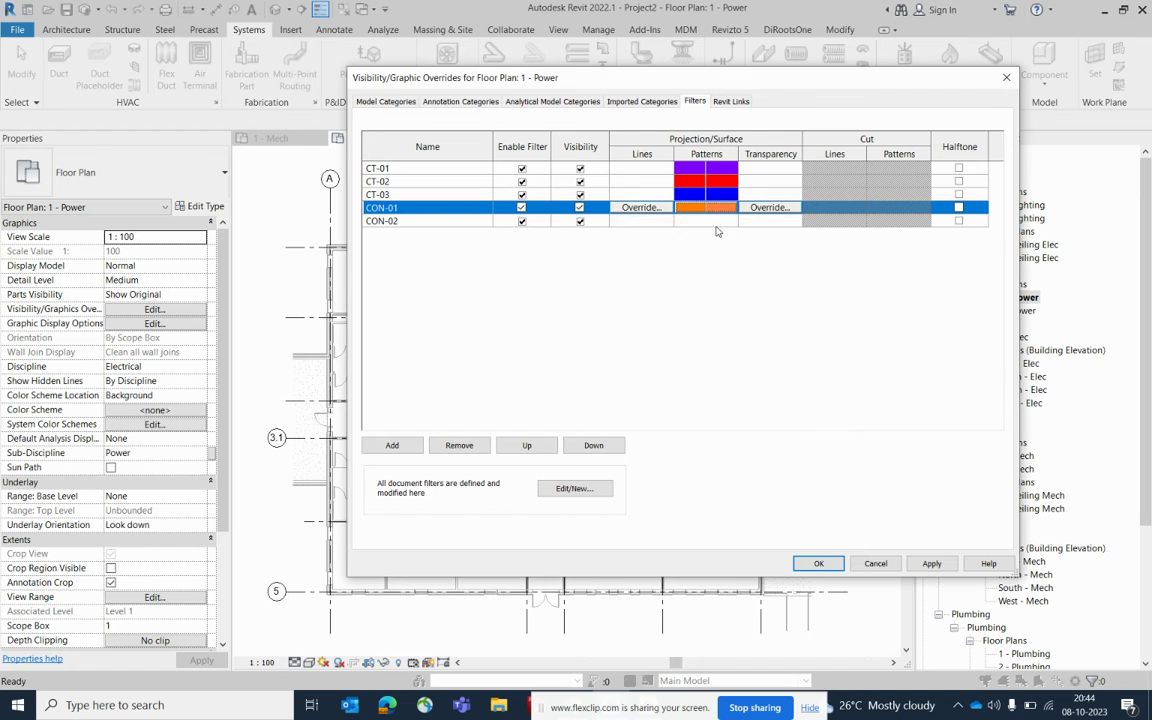
Override the CON-02 filter's projection foreground pattern with a solid fill in teal, RGB 000-128-128.
{"action": "left_click", "coordinate": [705, 221]}
{"action": "left_click", "coordinate": [706, 221]}
{"action": "left_click", "coordinate": [688, 280]}
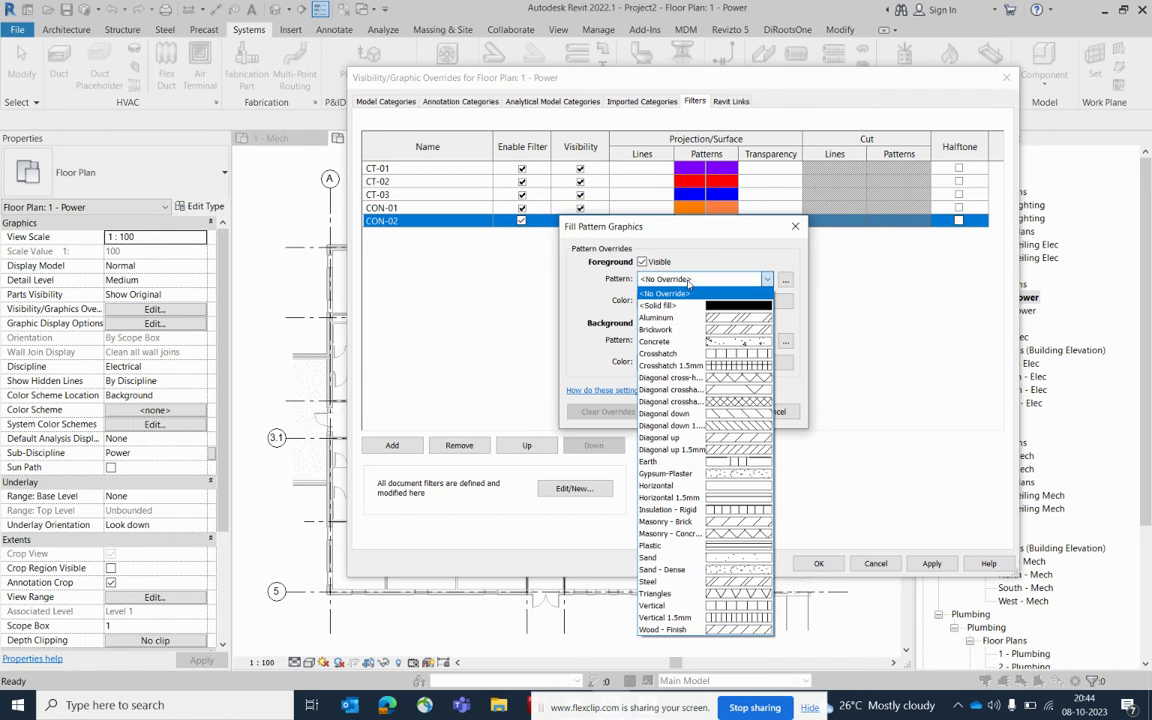
{"action": "left_click", "coordinate": [660, 296]}
{"action": "left_click", "coordinate": [683, 302]}
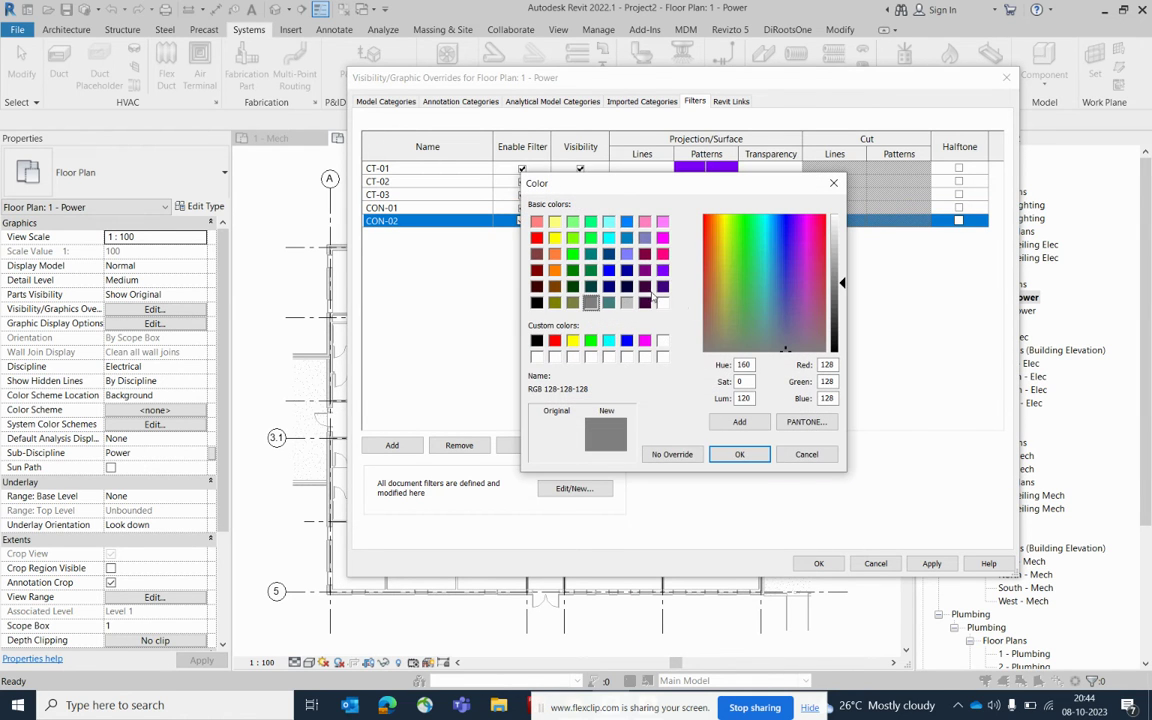
{"action": "left_click", "coordinate": [590, 255]}
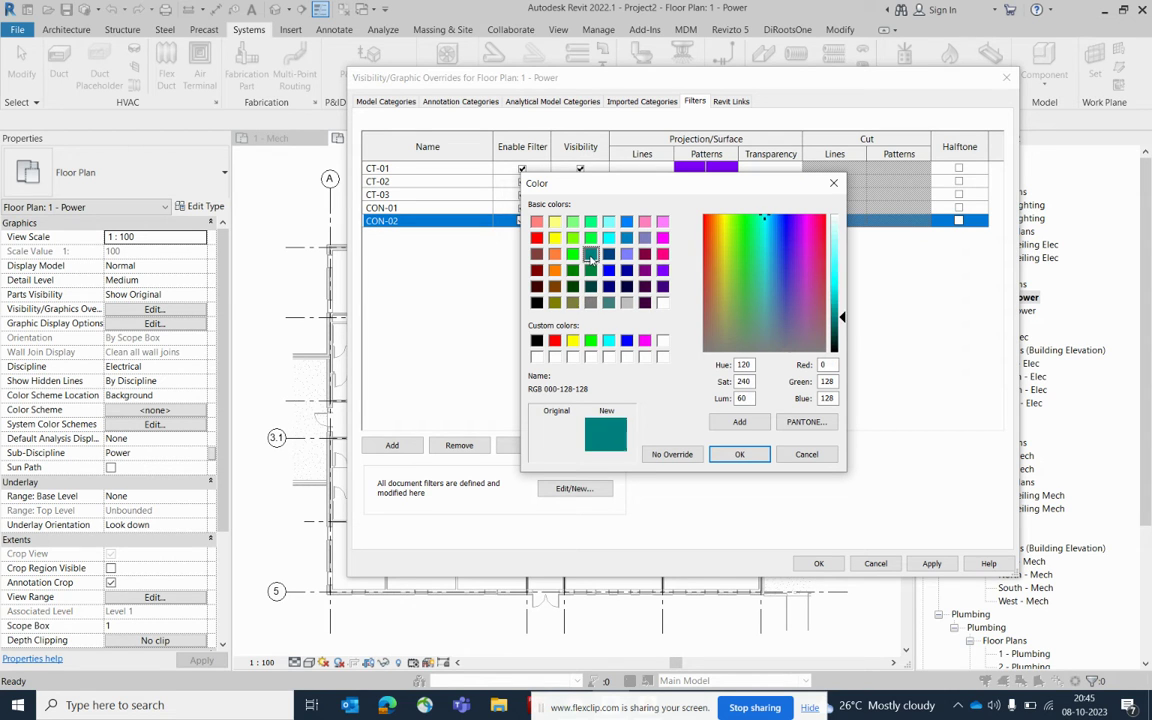
{"action": "left_click", "coordinate": [739, 454]}
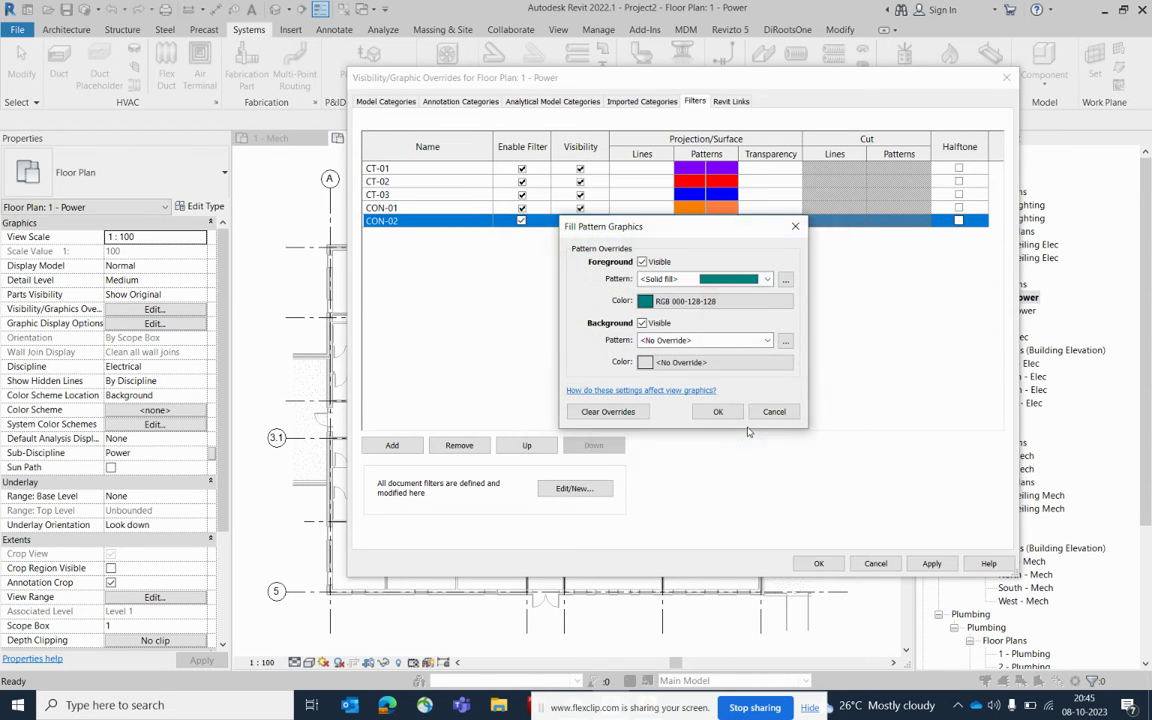
Set the CON-02 filter's background pattern to solid fill in green, RGB 000-128-000, and accept all the view's filter overrides.
{"action": "left_click", "coordinate": [727, 339]}
{"action": "left_click", "coordinate": [660, 366]}
{"action": "left_click", "coordinate": [700, 362]}
{"action": "left_click", "coordinate": [590, 302]}
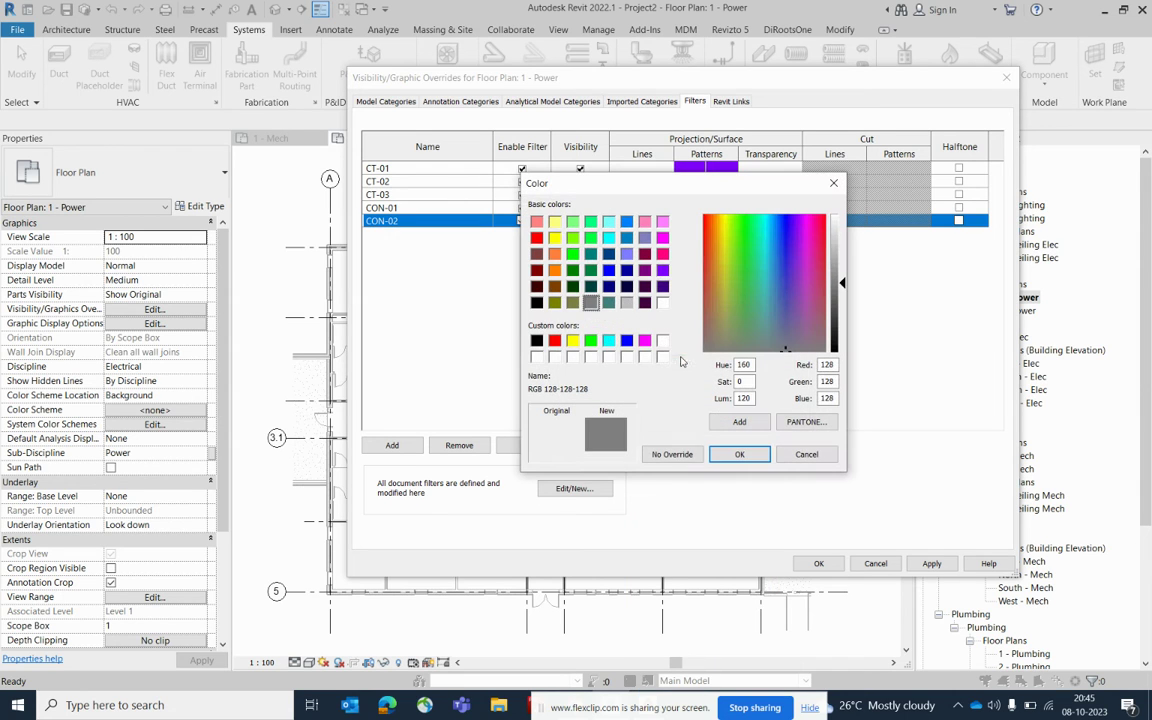
{"action": "left_click", "coordinate": [573, 270]}
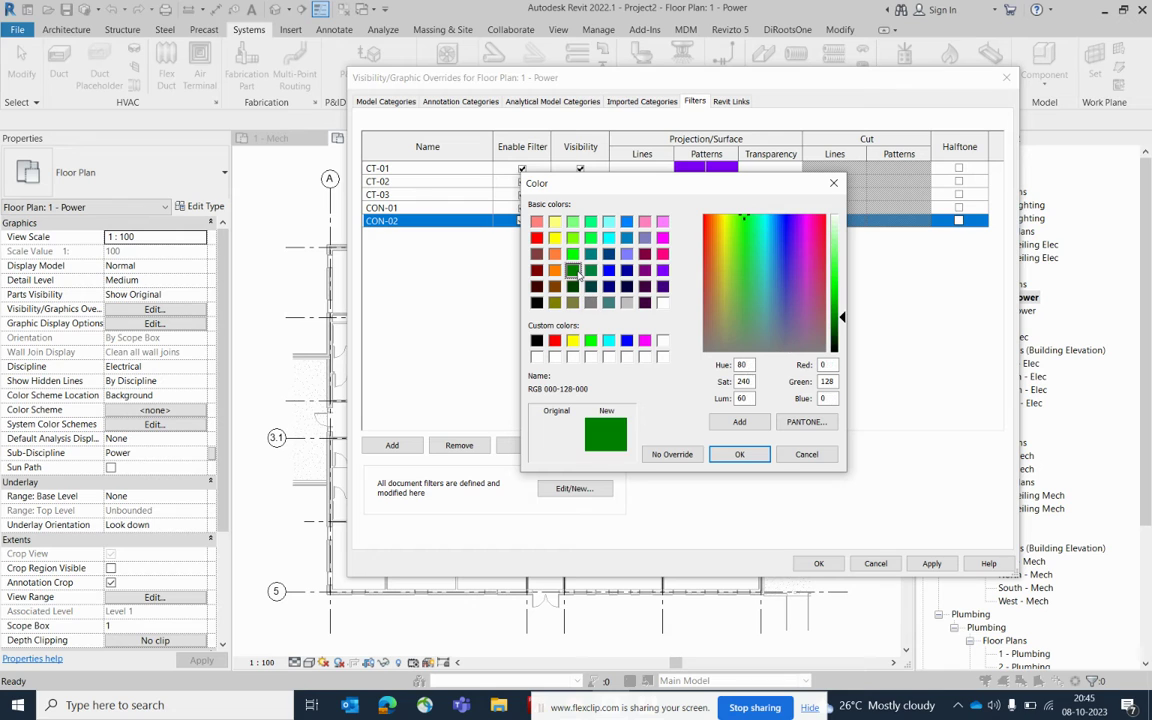
{"action": "left_click", "coordinate": [725, 455]}
{"action": "left_click", "coordinate": [715, 414]}
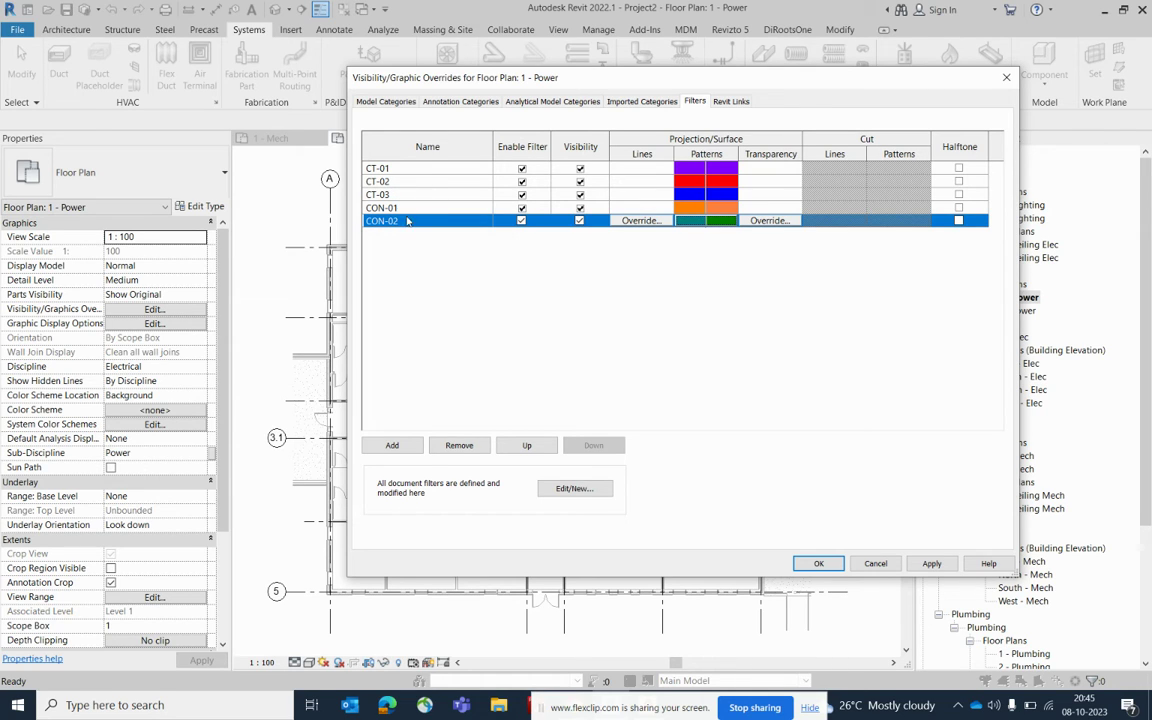
{"action": "left_click", "coordinate": [818, 563]}
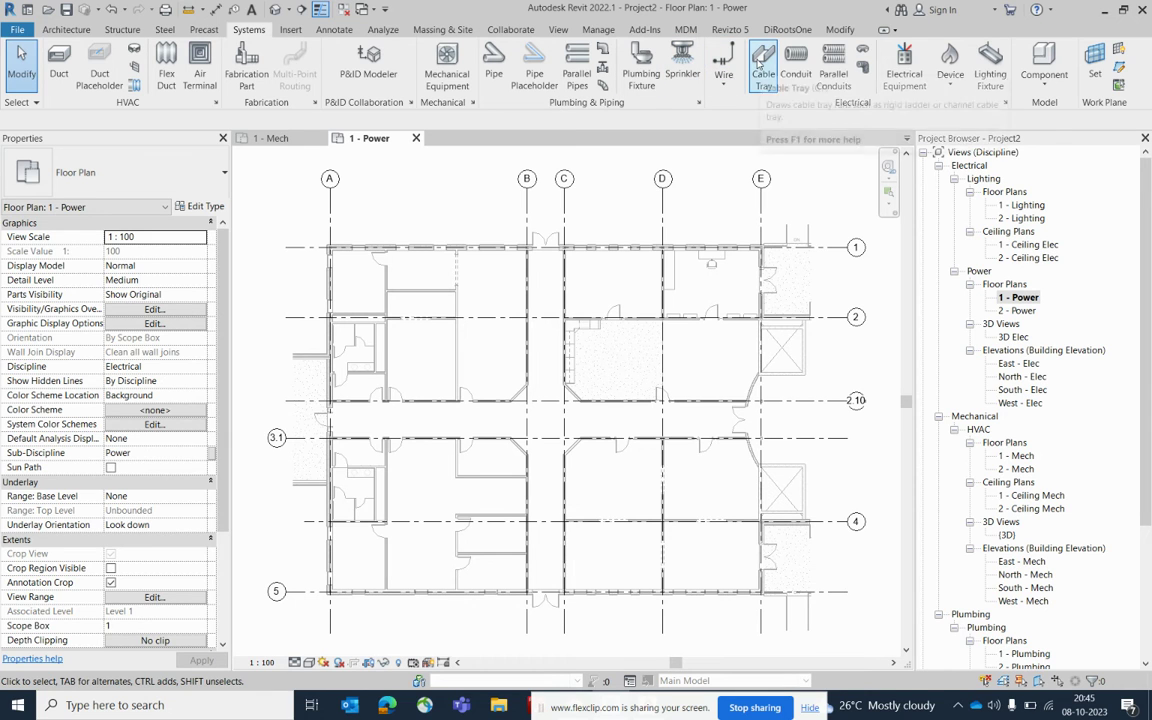
Start placing a cable tray and change its type to Channel Cable Tray with fittings.
{"action": "left_click", "coordinate": [760, 68]}
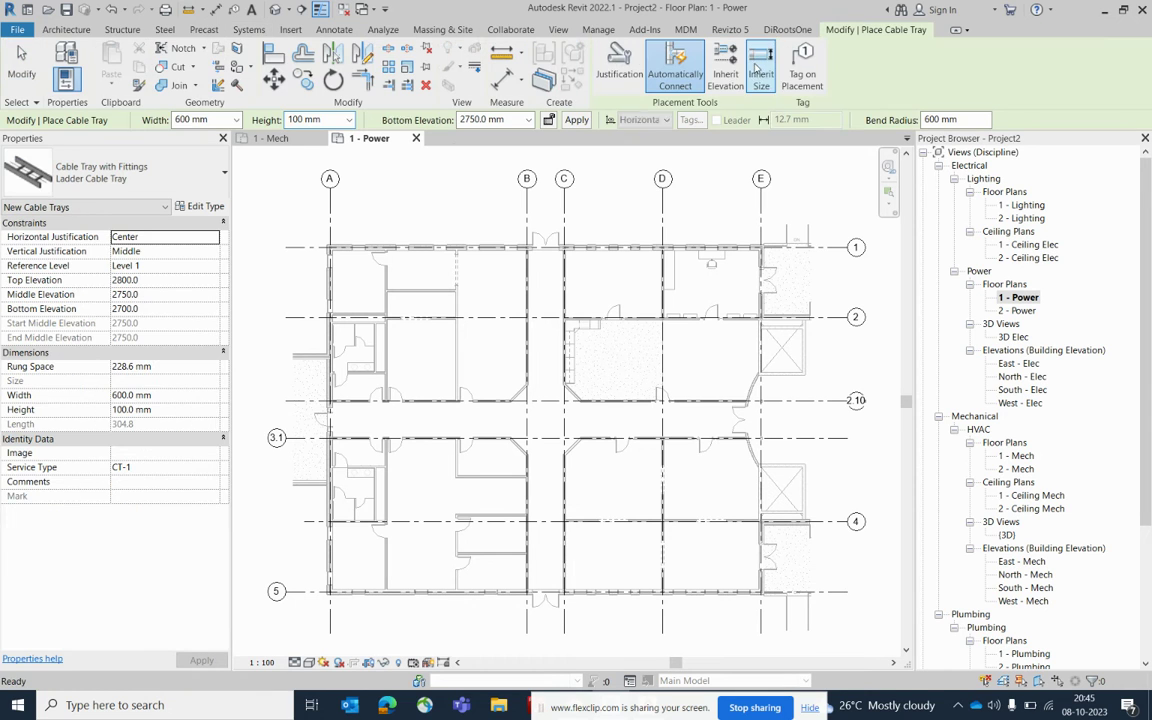
{"action": "left_click", "coordinate": [192, 172]}
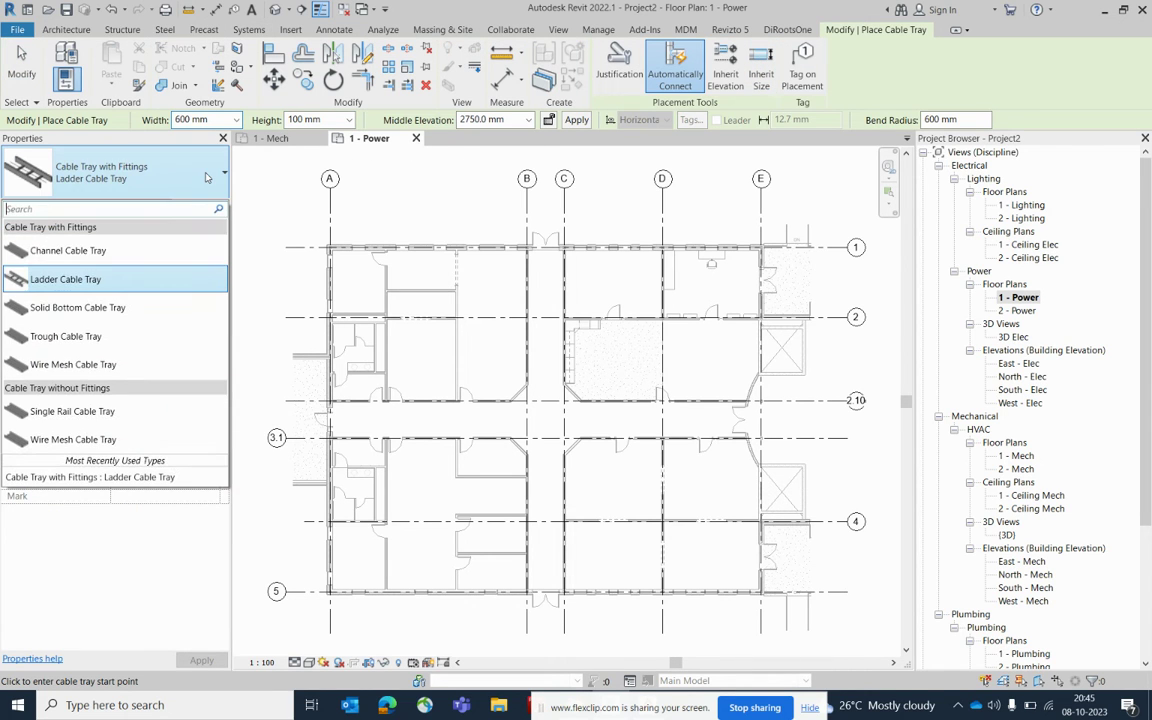
{"action": "left_click", "coordinate": [130, 253]}
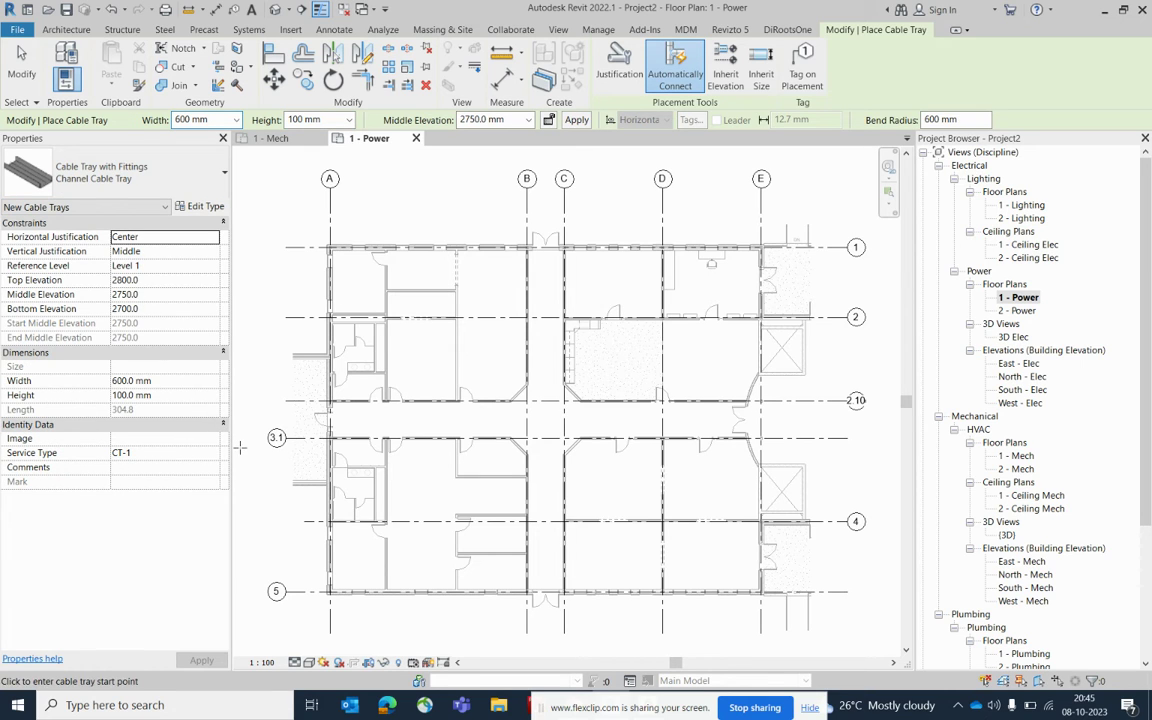
Leave cable tray placement and check the exact cable tray filter names in the view's visibility and graphic overrides.
{"action": "left_click", "coordinate": [207, 455]}
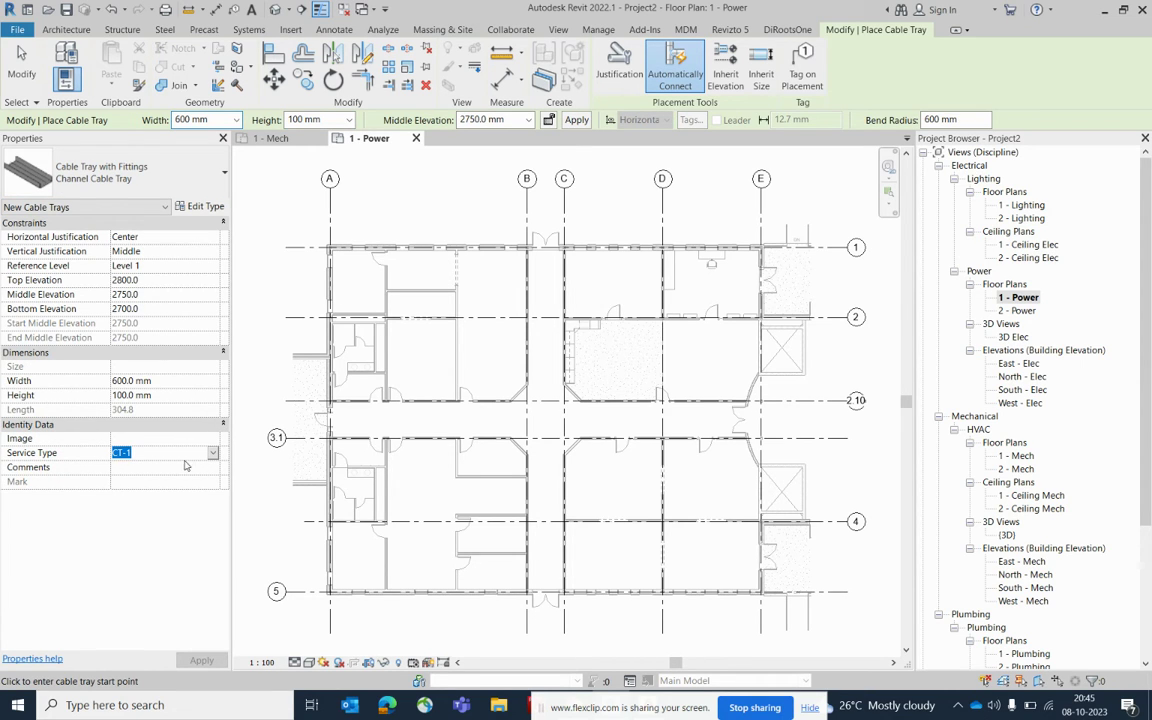
{"action": "type", "text": "W"}
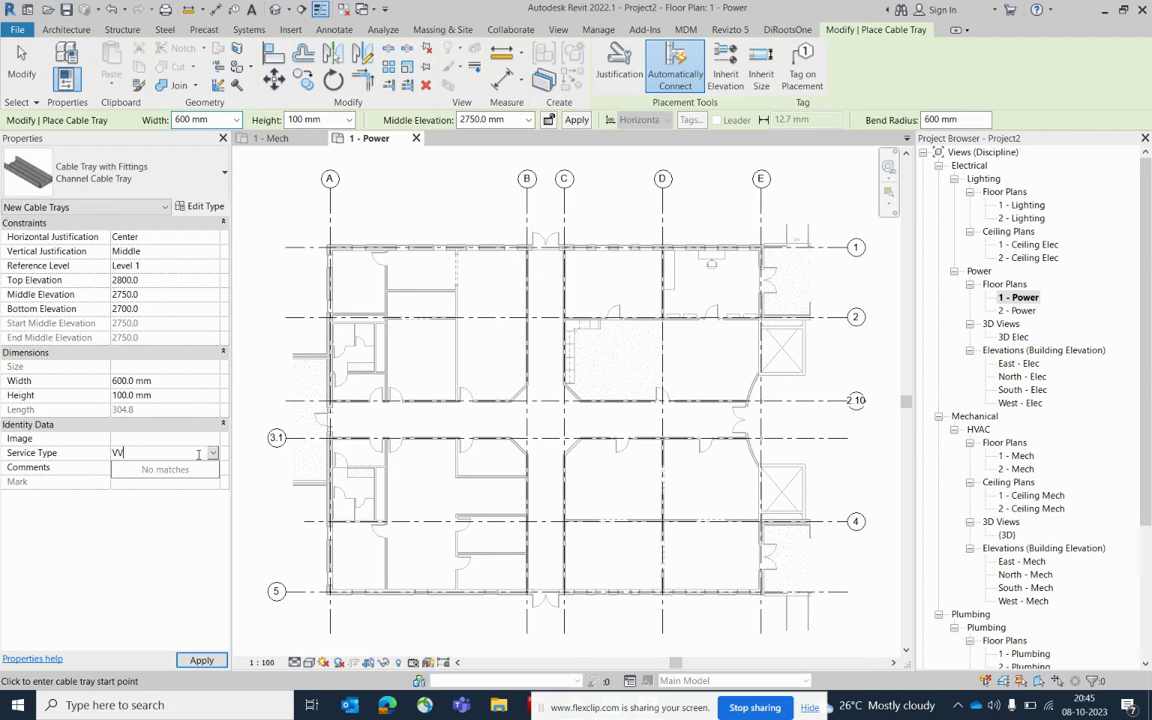
{"action": "key", "text": "Escape"}
{"action": "key", "text": "Escape"}
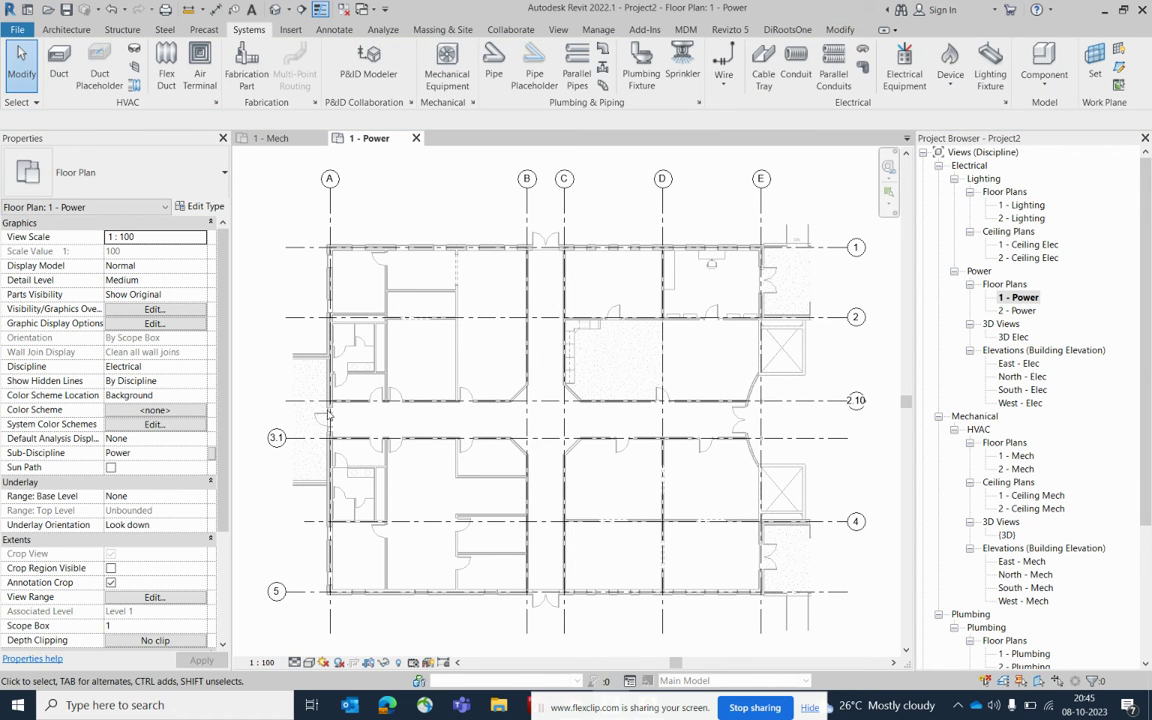
{"action": "key", "text": "v"}
{"action": "key", "text": "v"}
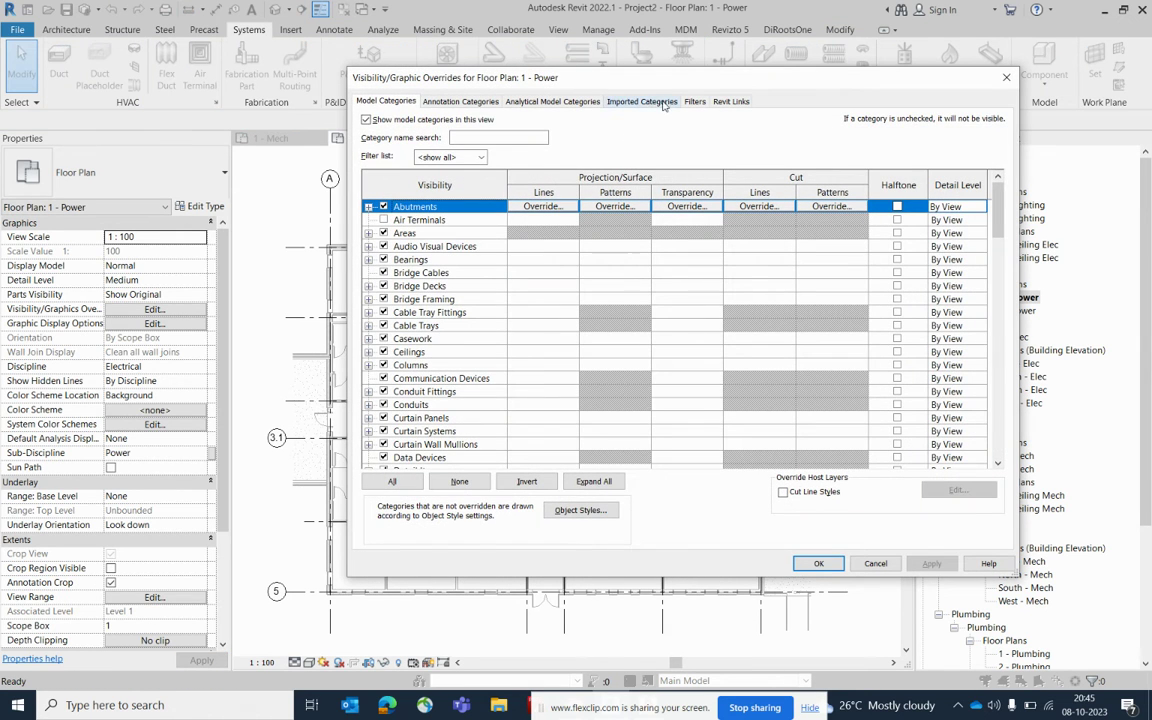
{"action": "left_click", "coordinate": [694, 101]}
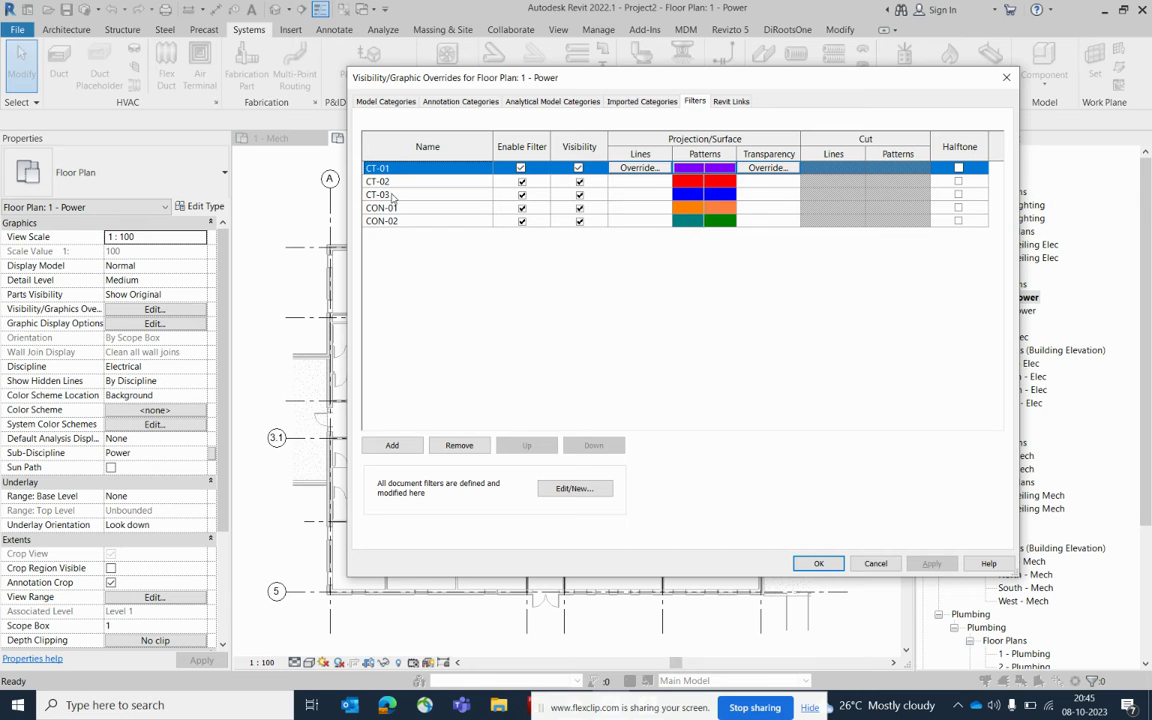
{"action": "left_click", "coordinate": [1006, 77]}
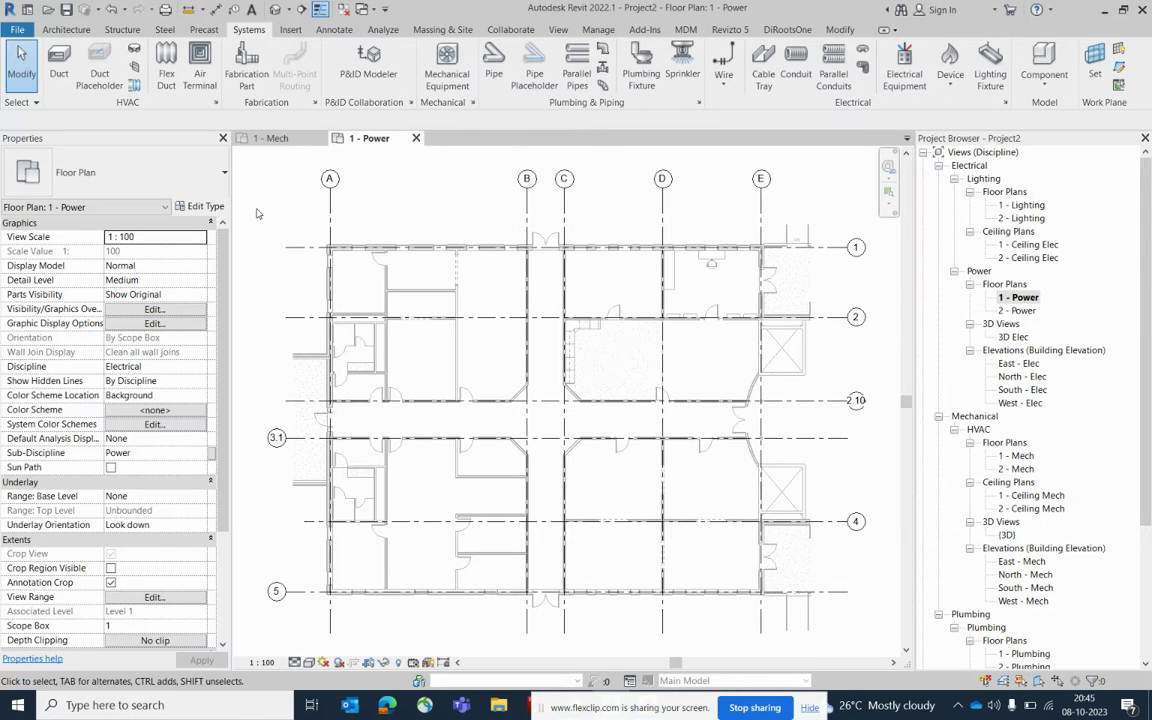
Restart cable tray placement and set the new tray's Service Type to CT-01.
{"action": "left_click", "coordinate": [763, 62]}
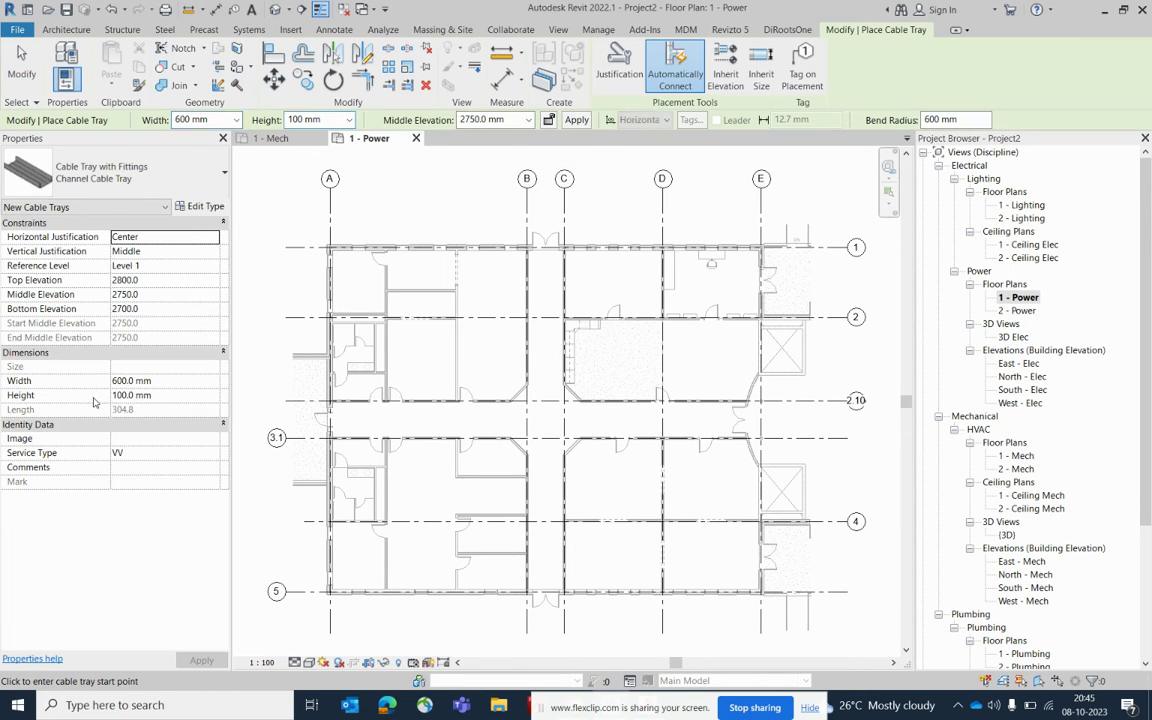
{"action": "left_click", "coordinate": [155, 455]}
{"action": "type", "text": "CT-01"}
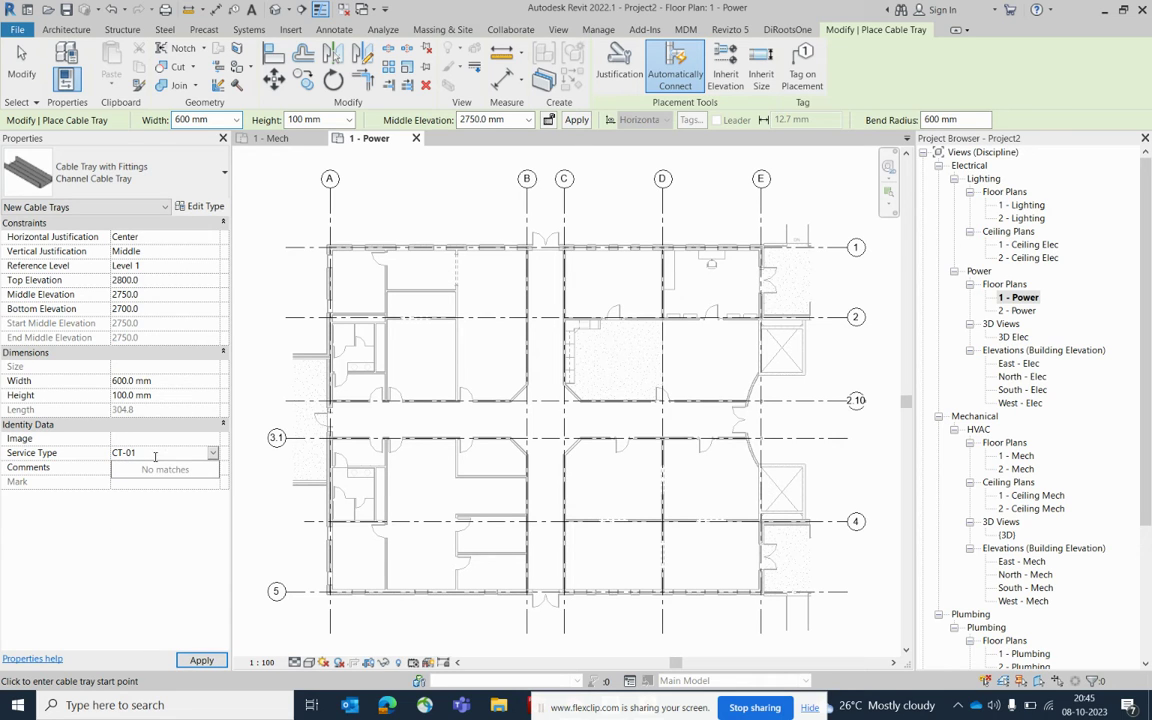
{"action": "key", "text": "Return"}
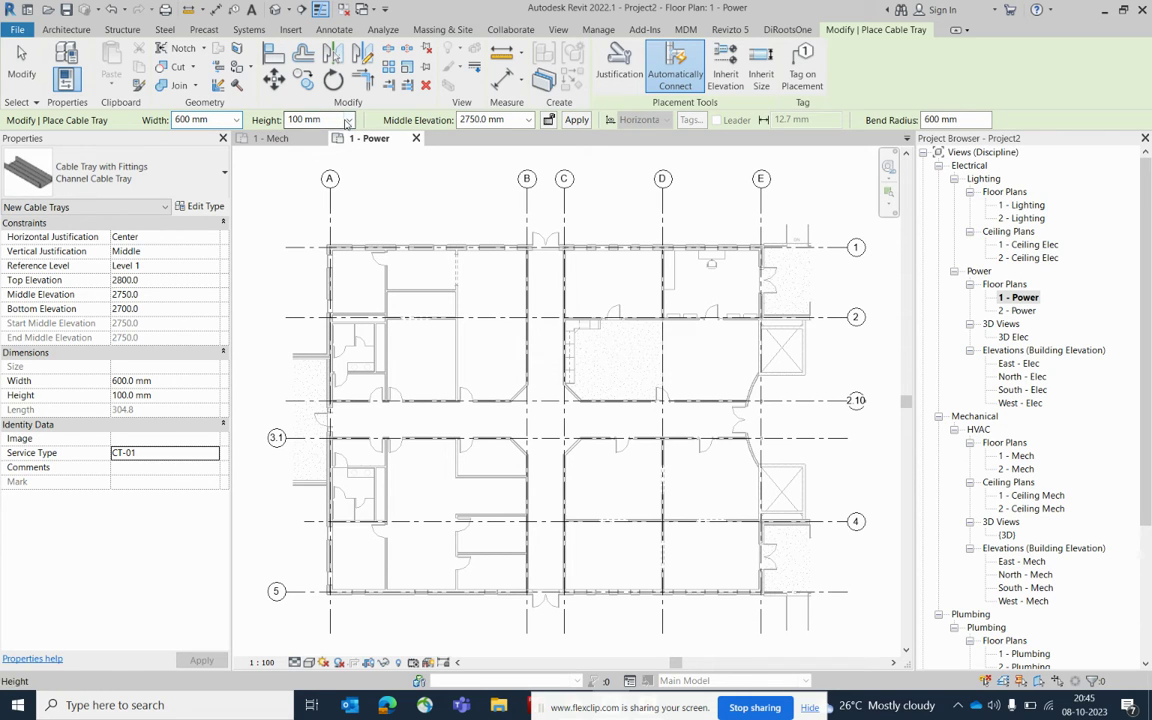
Set the middle elevation for the new CT-01 cable tray to 3500 mm.
{"action": "left_click", "coordinate": [235, 120]}
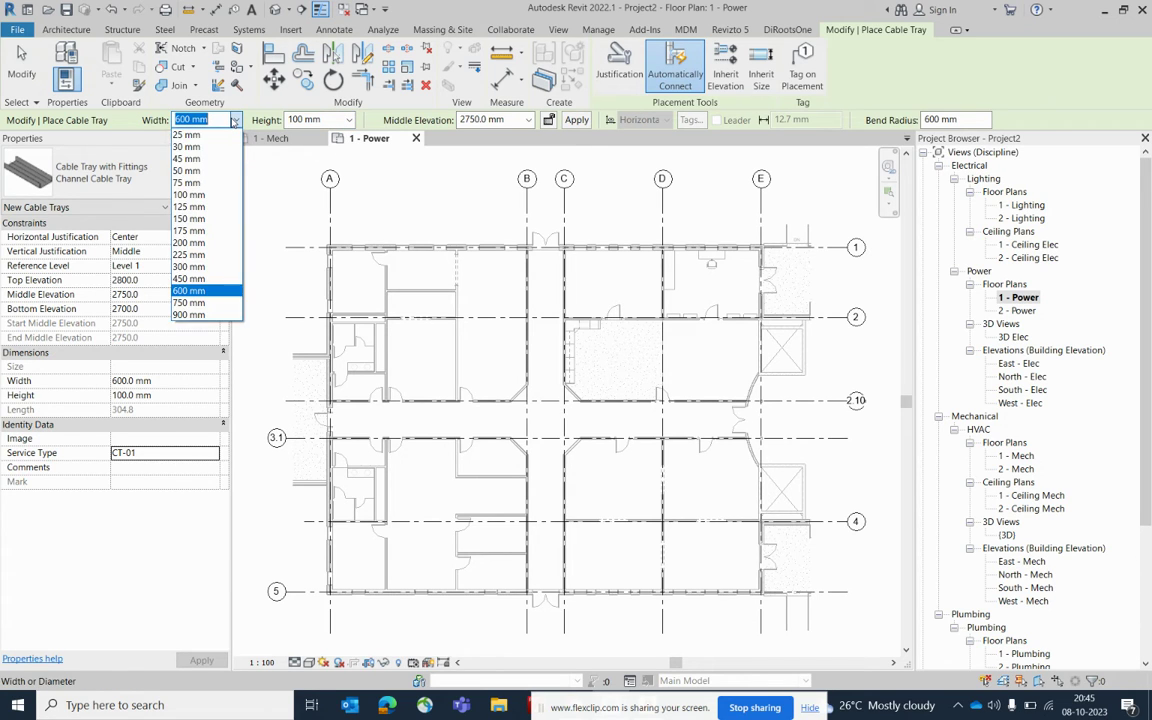
{"action": "left_click", "coordinate": [235, 120]}
{"action": "left_click", "coordinate": [505, 120]}
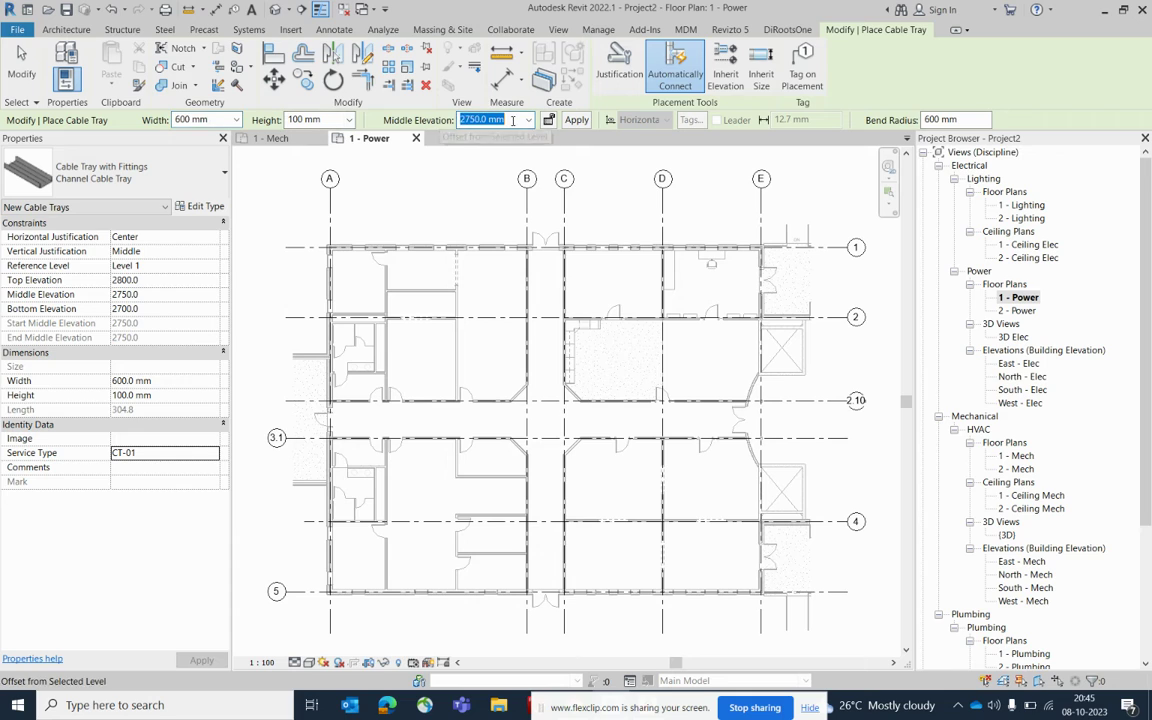
{"action": "type", "text": "3500"}
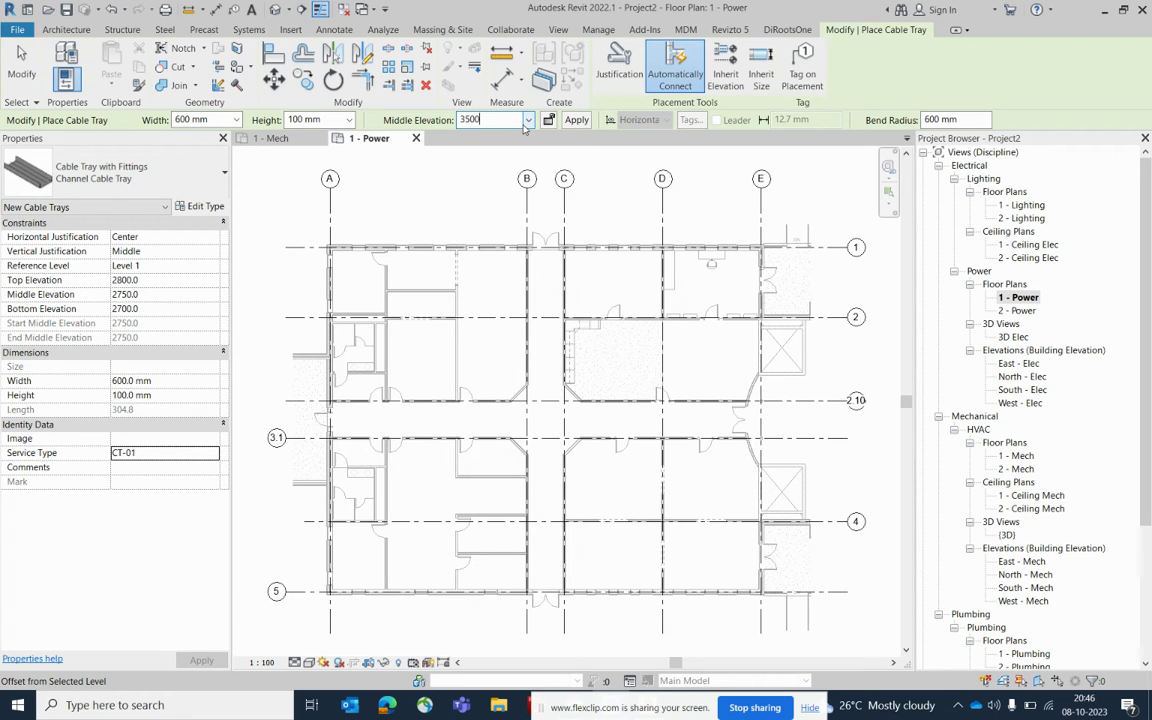
{"action": "key", "text": "Return"}
Draw the CT-01 tray run along grid 1, down the B–C corridor, along grid 5, up beside grid E, and back between grids C and D.
{"action": "left_click", "coordinate": [352, 263]}
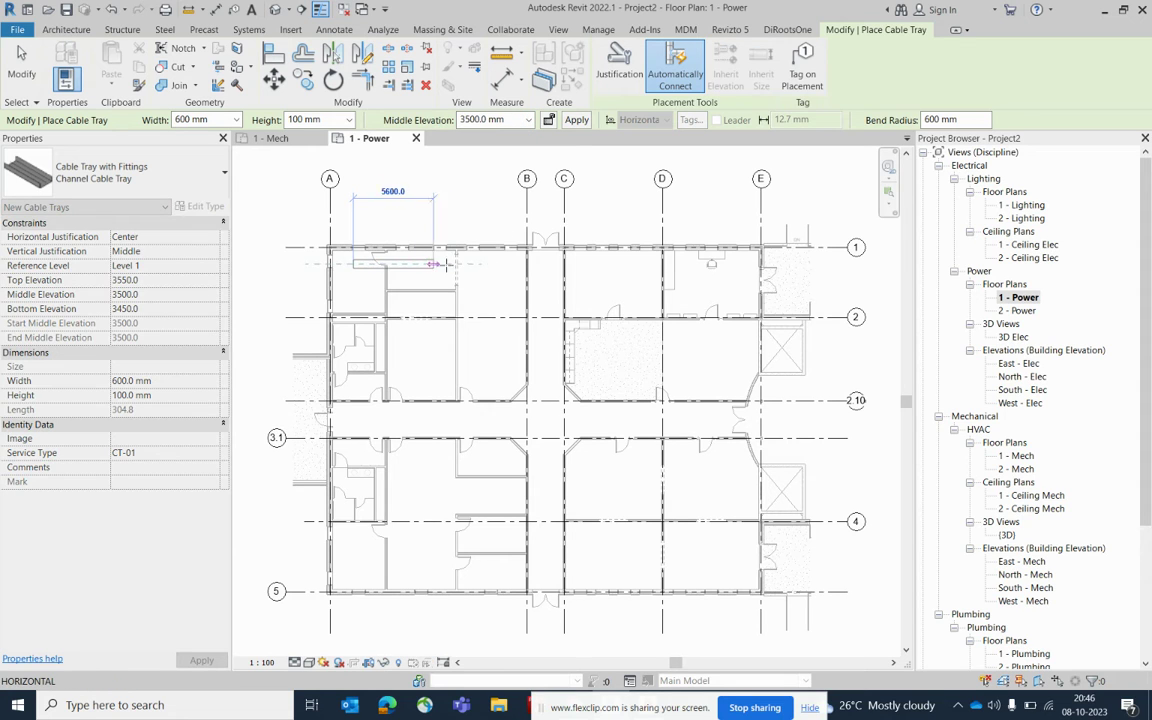
{"action": "left_click", "coordinate": [549, 264]}
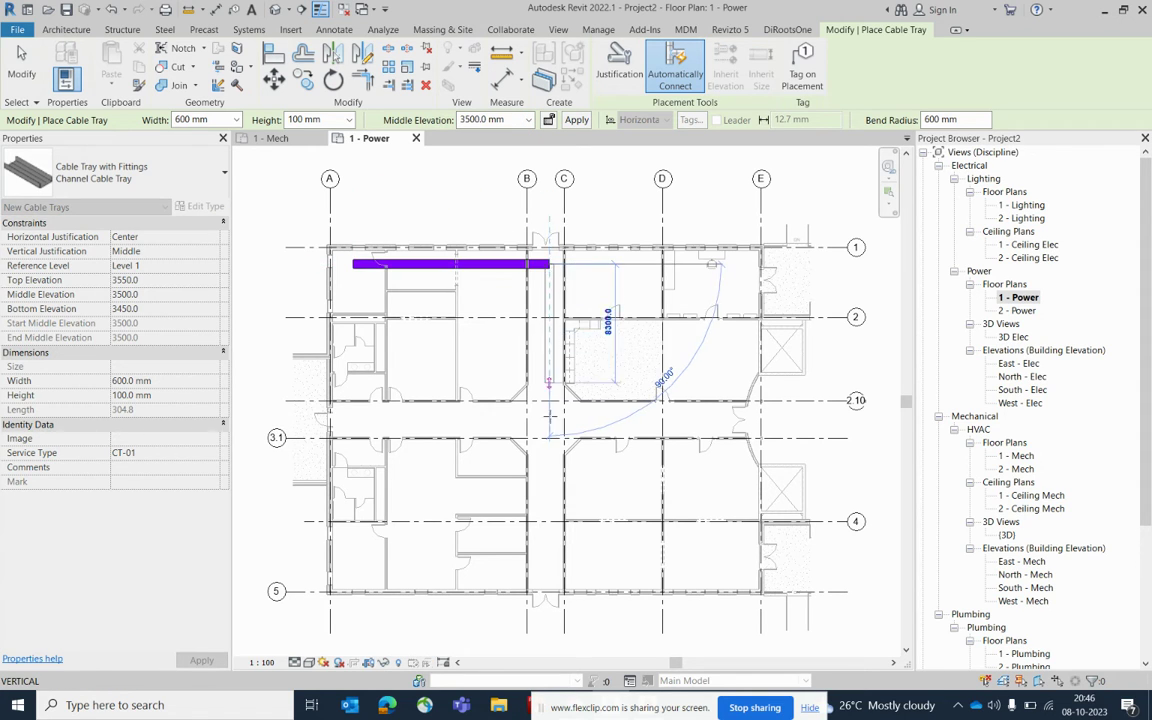
{"action": "left_click", "coordinate": [548, 567]}
{"action": "left_click", "coordinate": [745, 567]}
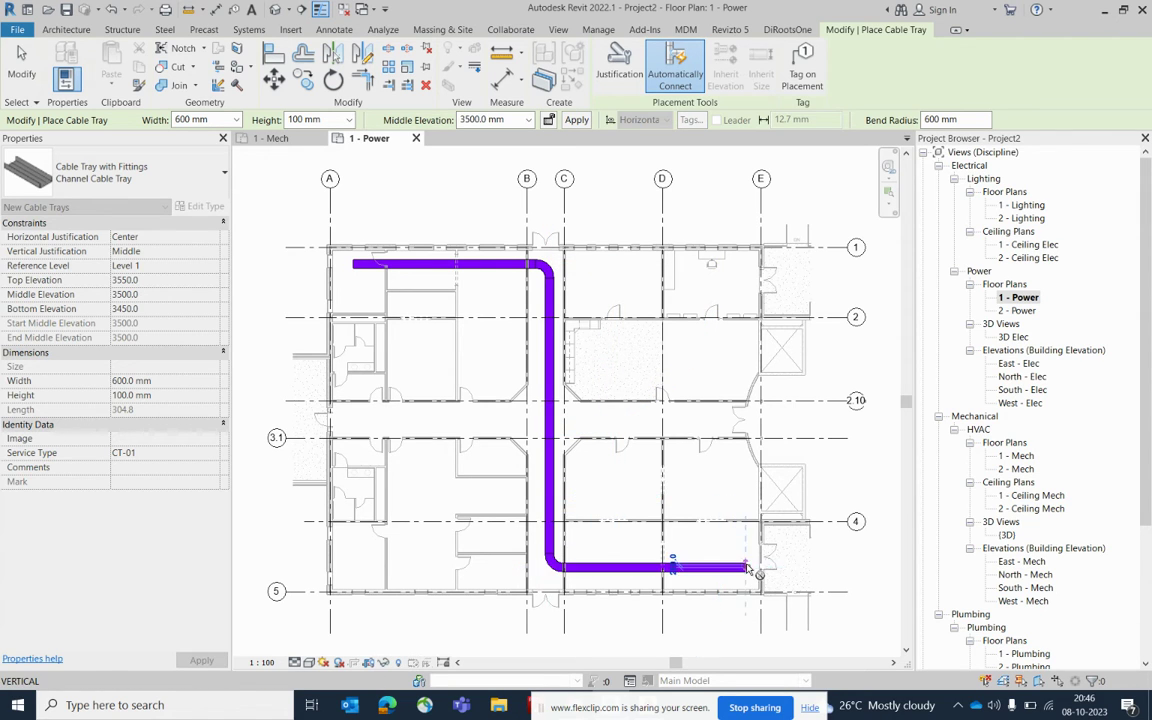
{"action": "left_click", "coordinate": [744, 272]}
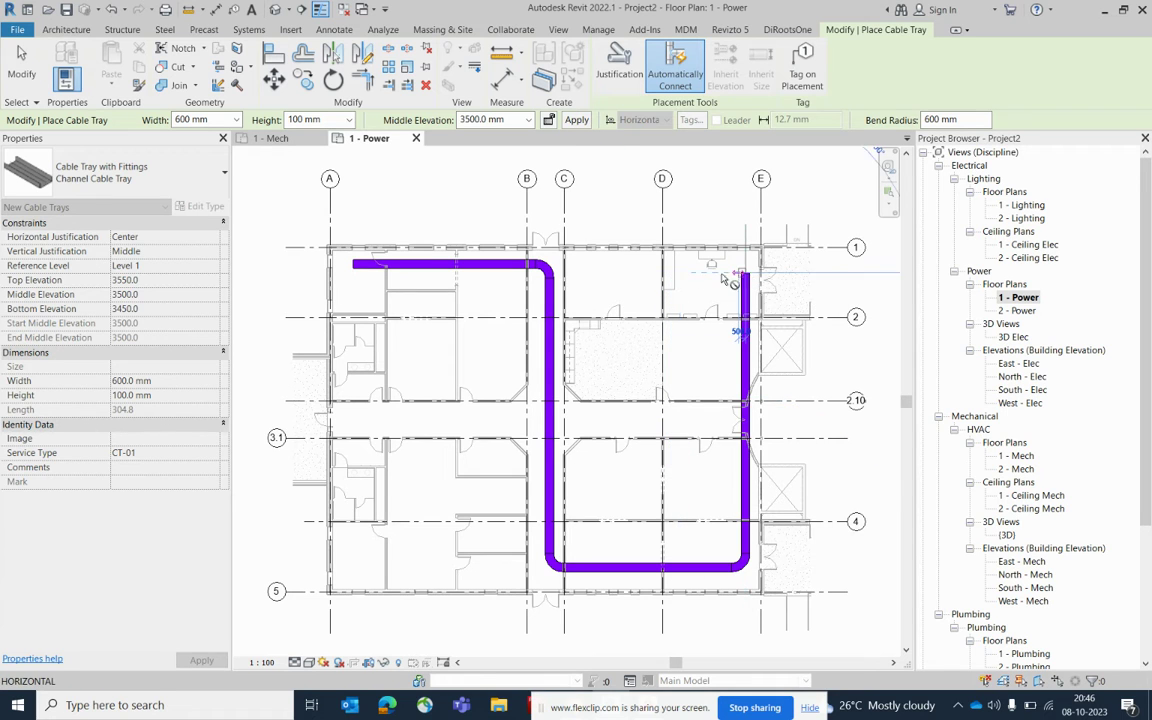
{"action": "left_click", "coordinate": [604, 272]}
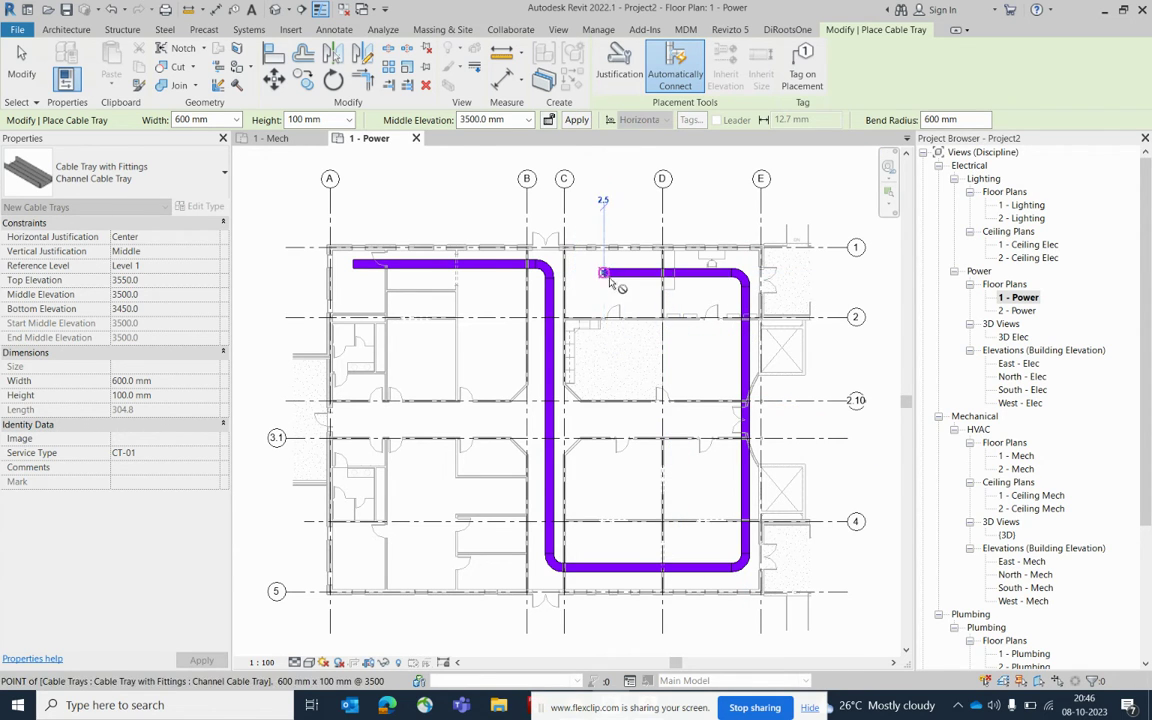
{"action": "key", "text": "Escape"}
{"action": "key", "text": "Escape"}
Nudge the vertical CT-01 tray segment beside grid E slightly towards grid D.
{"action": "left_click", "coordinate": [746, 373]}
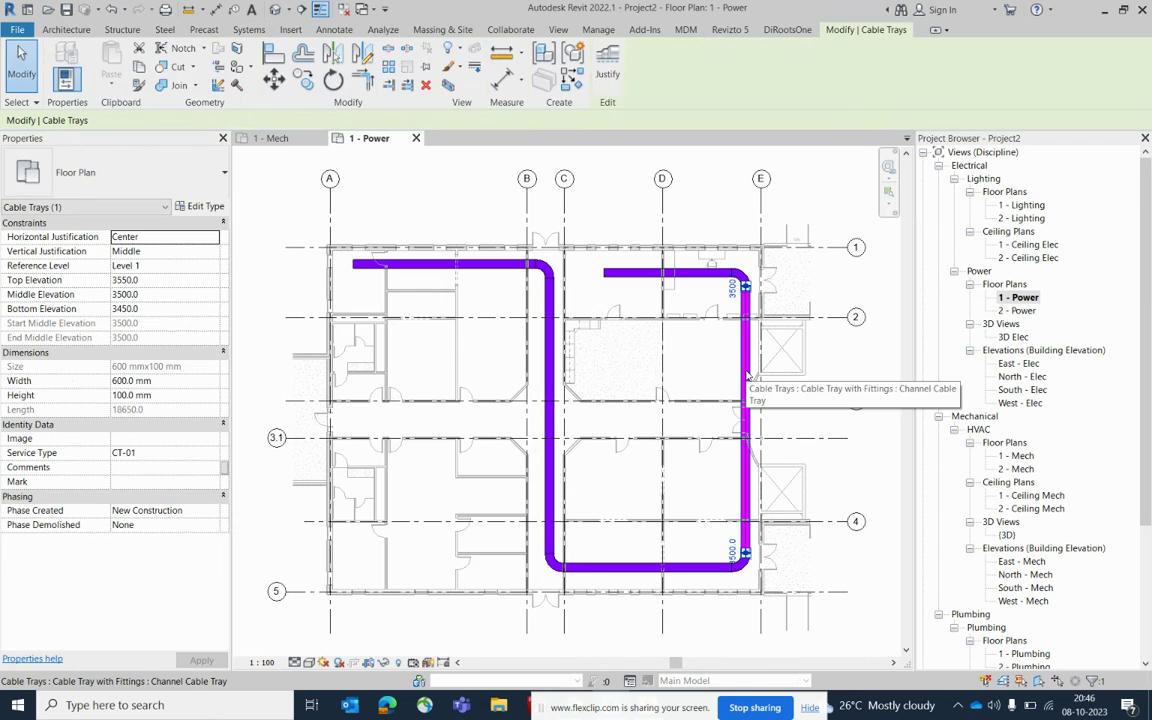
{"action": "key", "text": "Left"}
{"action": "key", "text": "Left"}
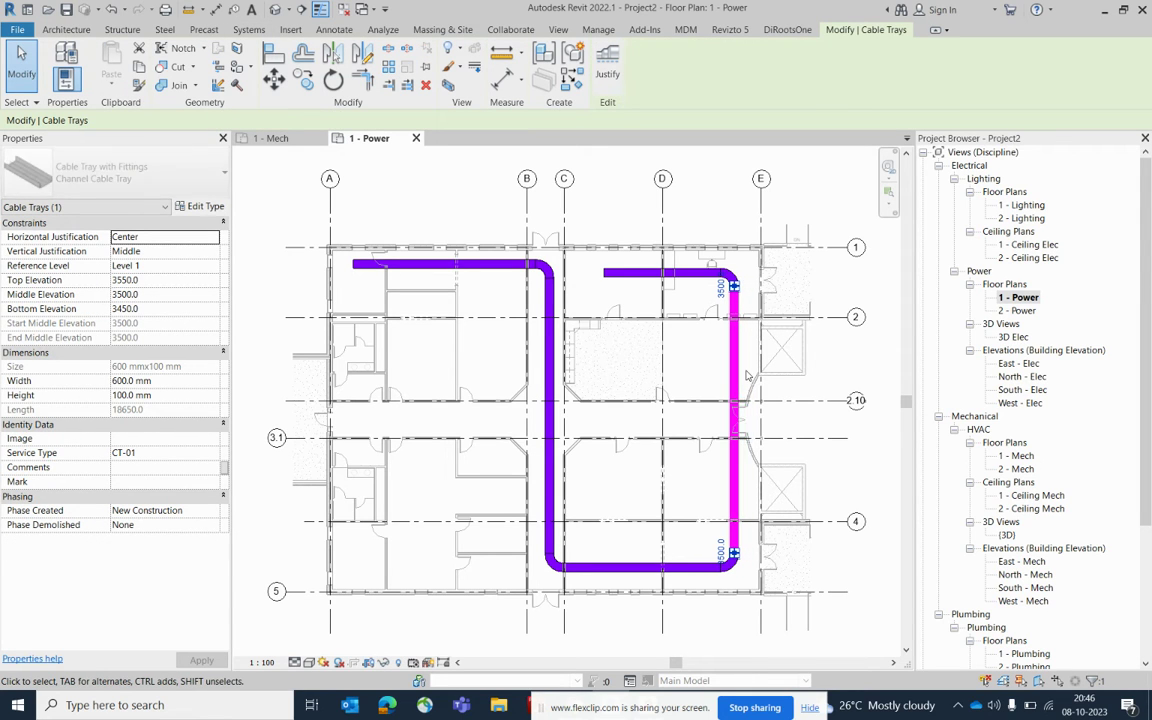
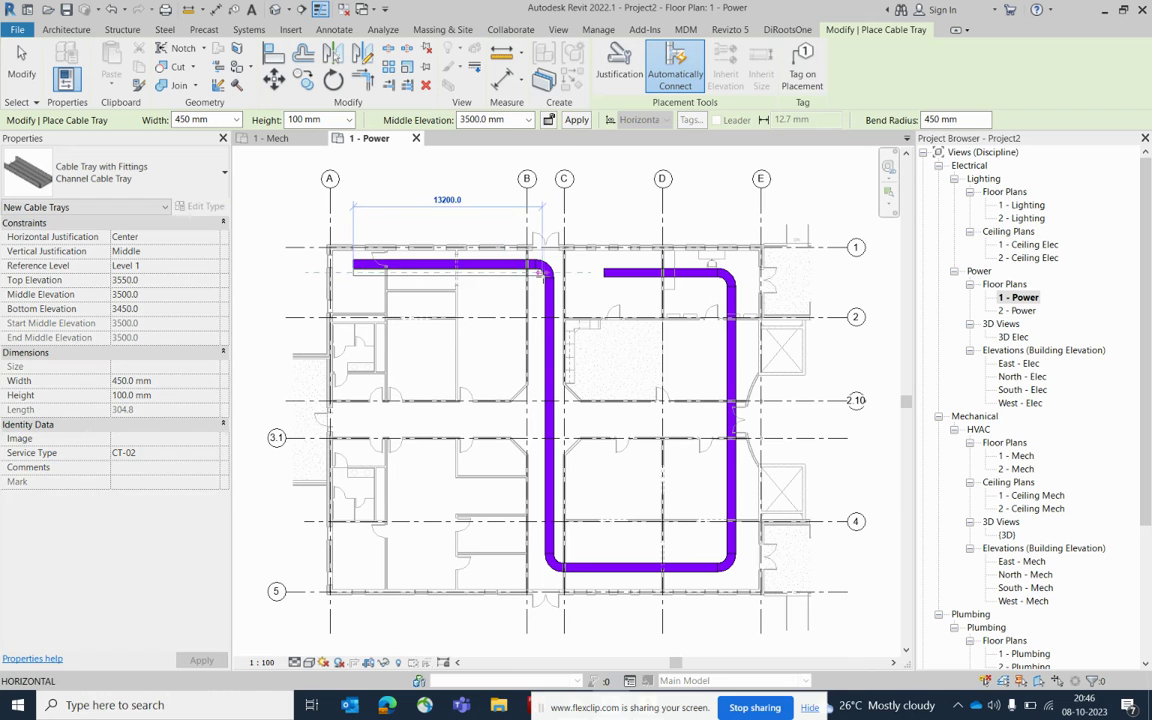
Draw the 450 mm wide CT-02 tray beside the CT-01 run, down the B–C corridor and along grid 5 towards grid E.
{"action": "left_click", "coordinate": [540, 281]}
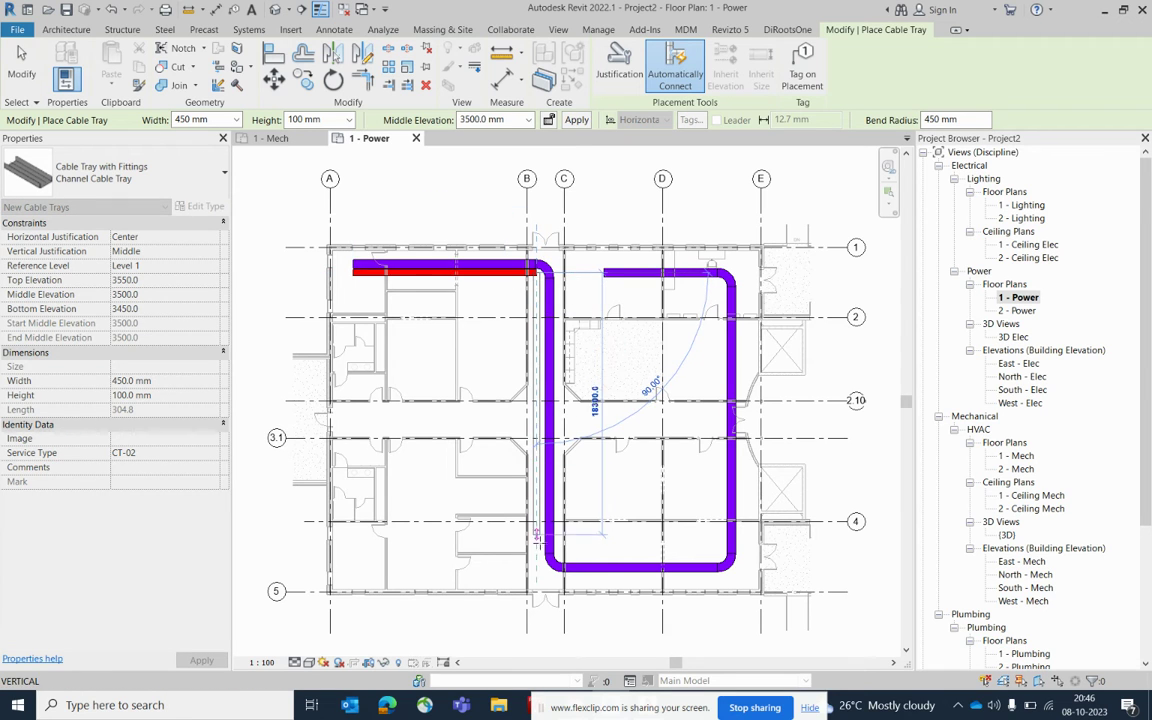
{"action": "left_click", "coordinate": [536, 575]}
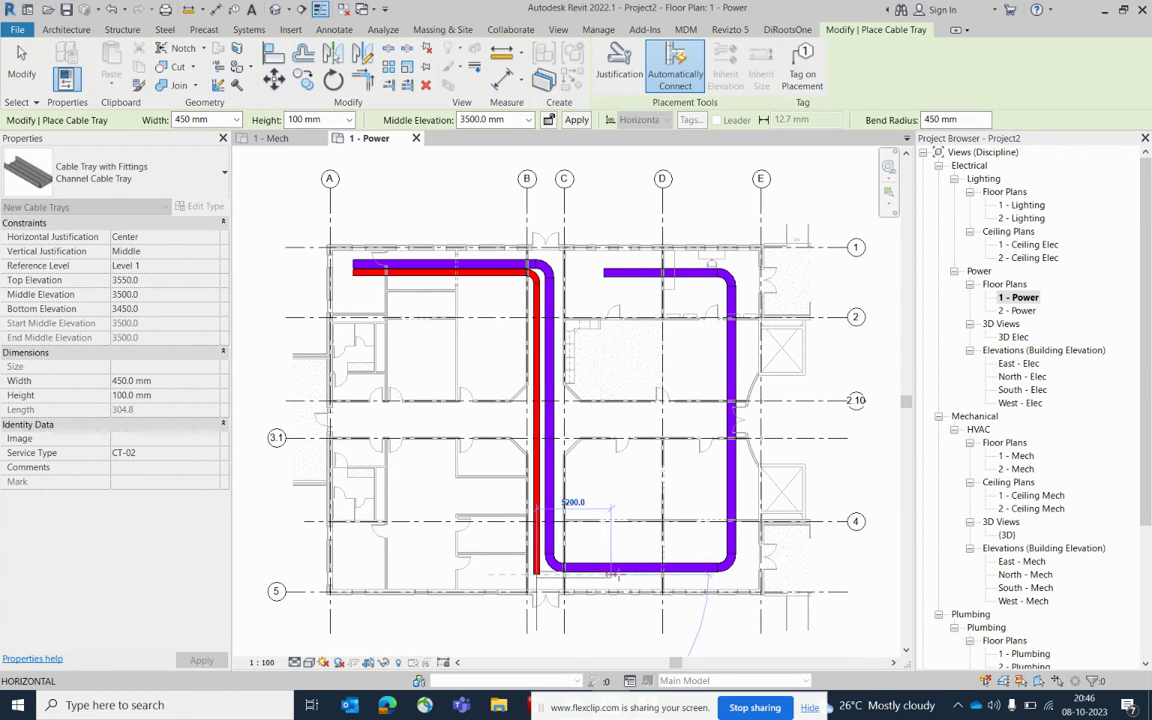
{"action": "left_click", "coordinate": [733, 574]}
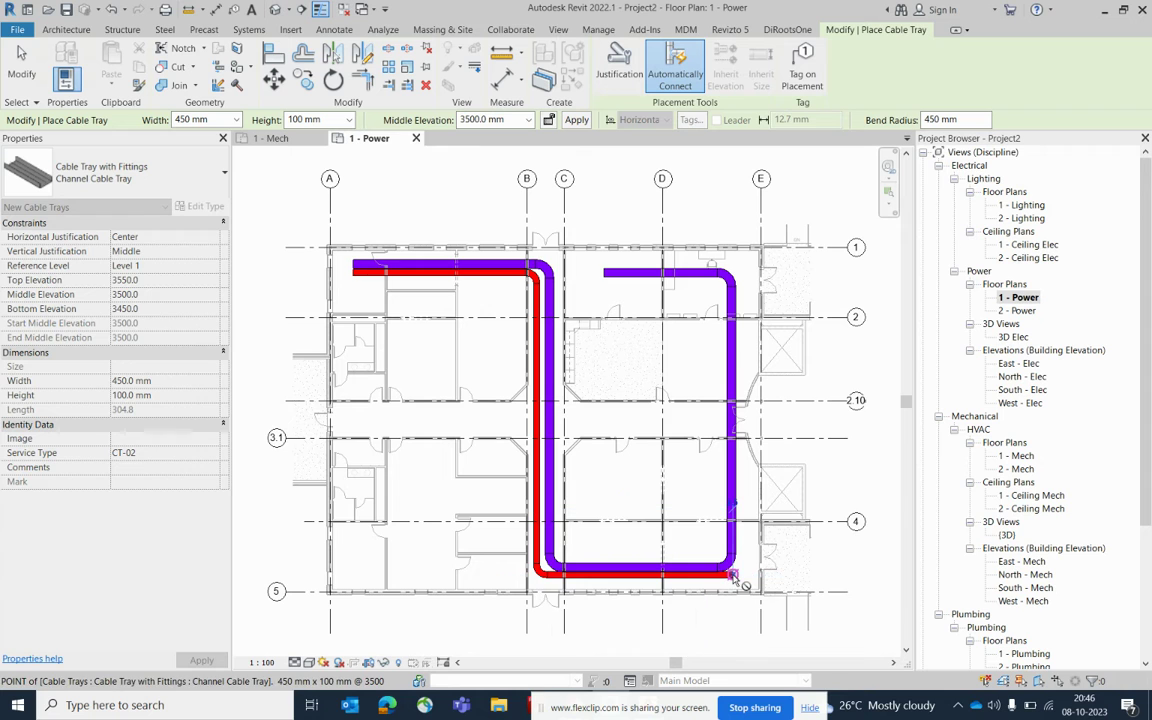
{"action": "key", "text": "Escape"}
{"action": "key", "text": "Escape"}
Inspect the properties of the CT-02 tray segment along grid 1.
{"action": "scroll", "coordinate": [365, 266], "scroll_direction": "up", "scroll_amount": 3}
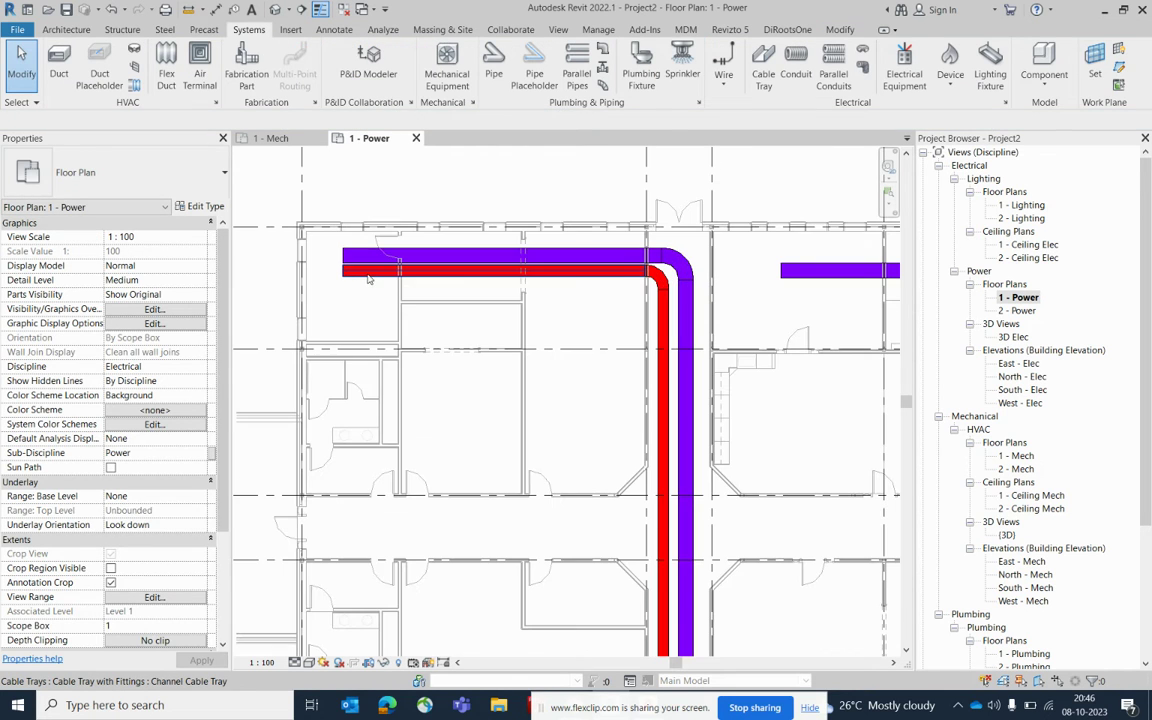
{"action": "left_click", "coordinate": [368, 276]}
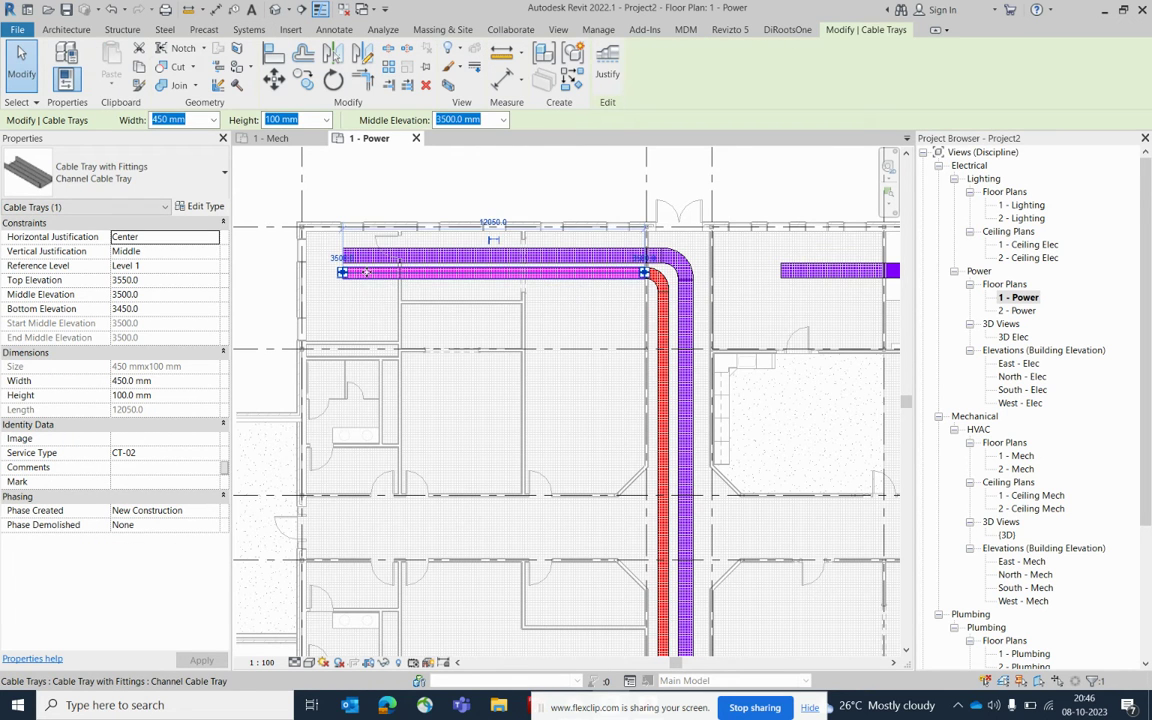
{"action": "key", "text": "Escape"}
{"action": "scroll", "coordinate": [405, 290], "scroll_direction": "down", "scroll_amount": 3}
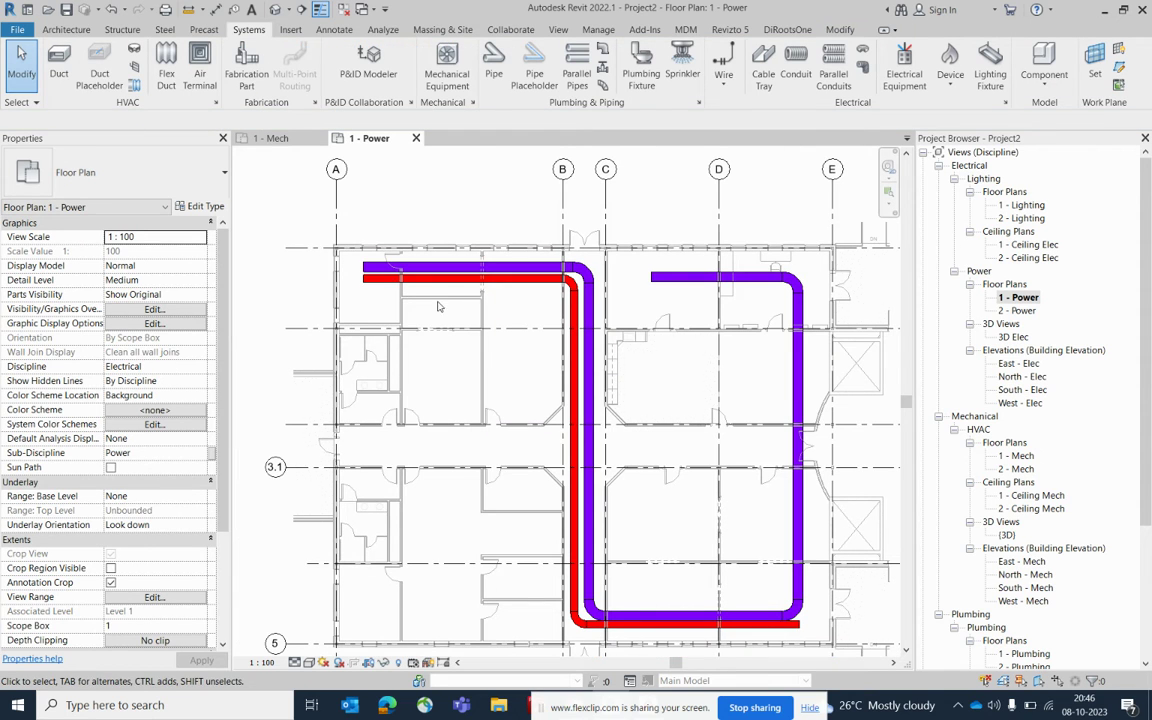
Start another cable tray with Service Type CT-03 and a width of 300 mm.
{"action": "left_click", "coordinate": [763, 68]}
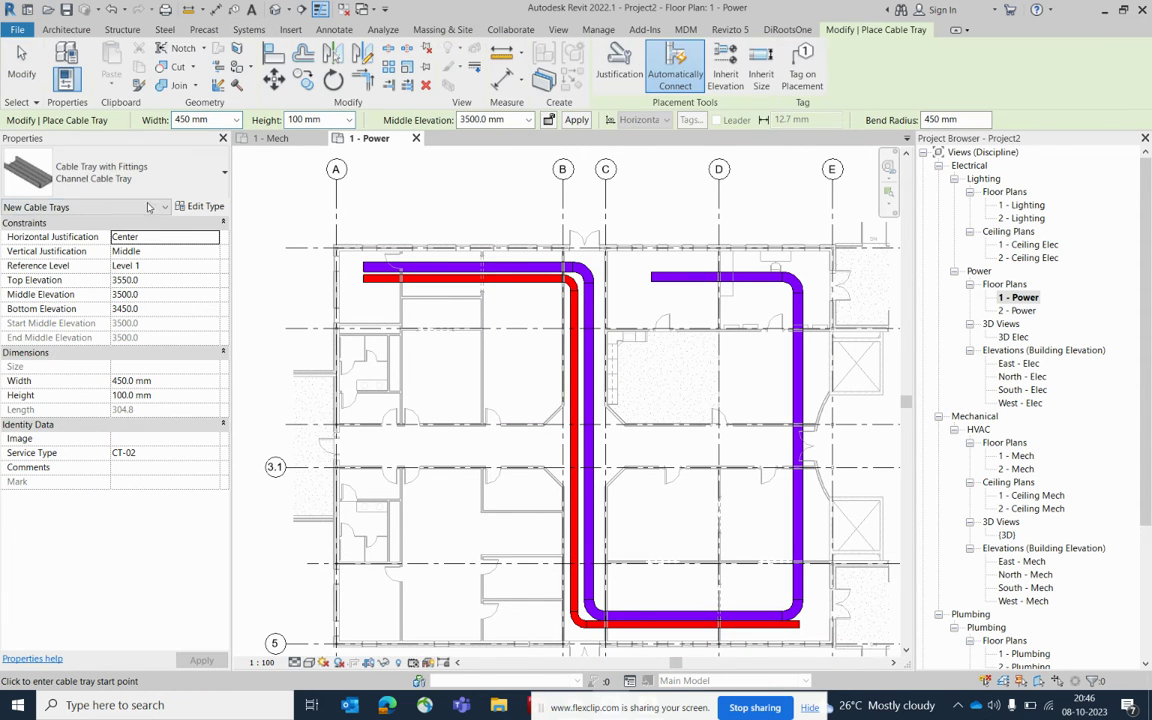
{"action": "left_click", "coordinate": [175, 453]}
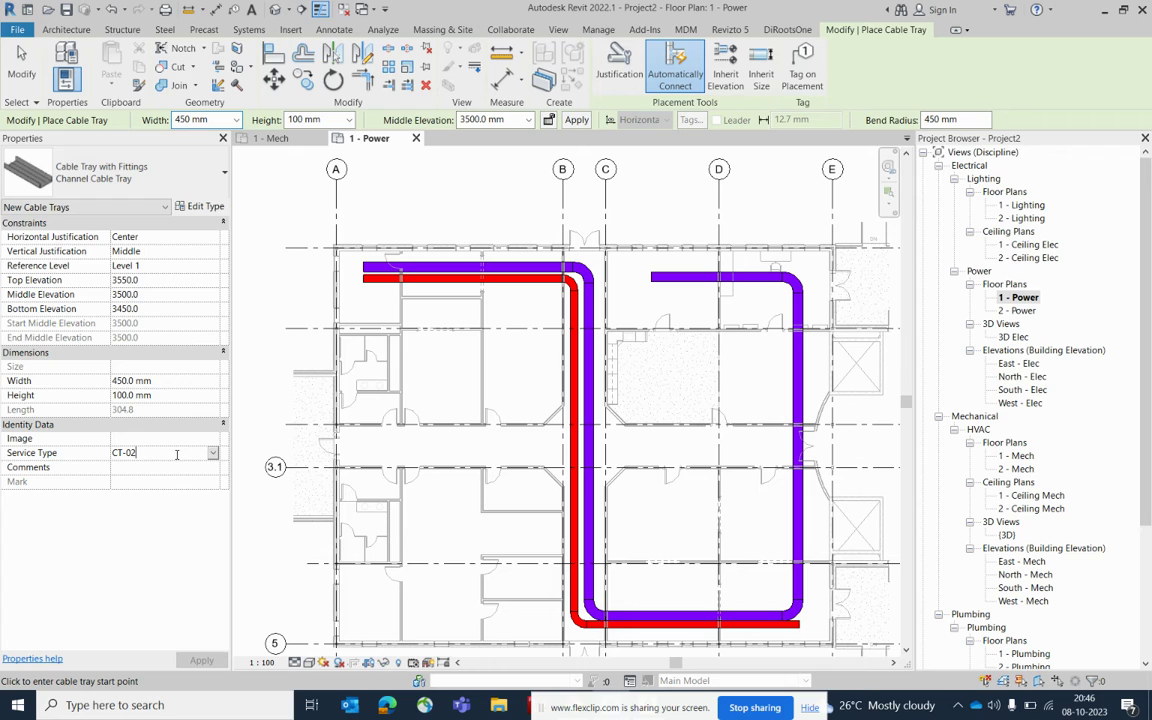
{"action": "key", "text": "BackSpace"}
{"action": "type", "text": "3"}
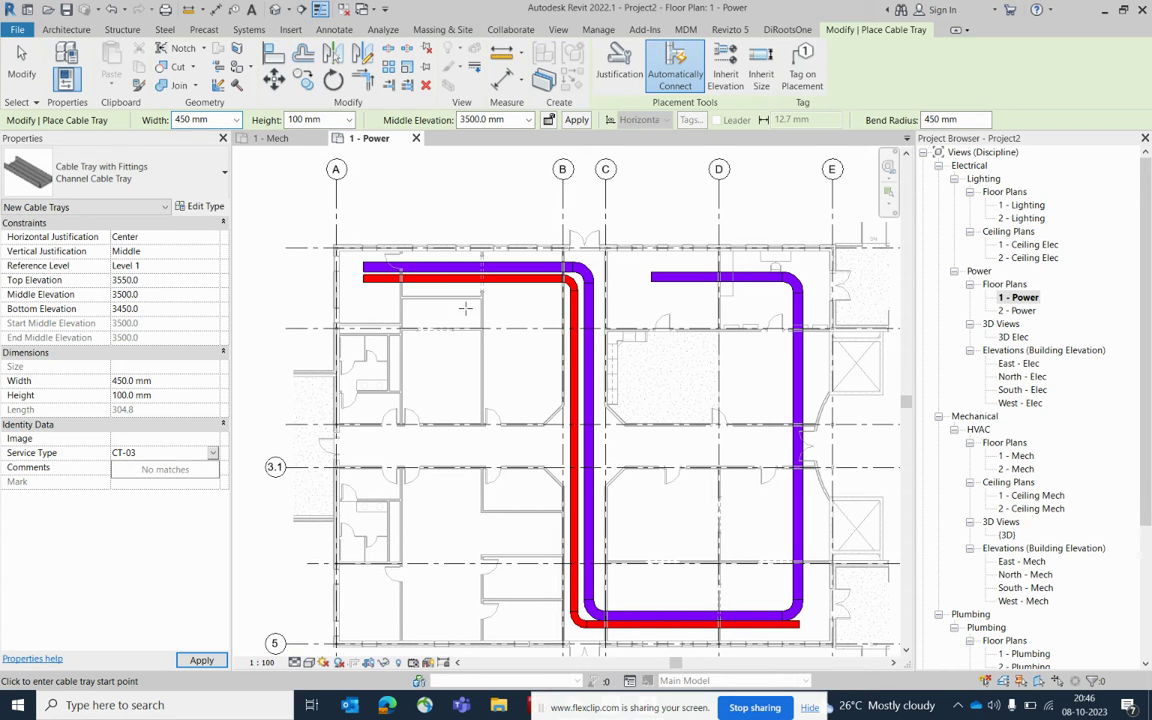
{"action": "key", "text": "Return"}
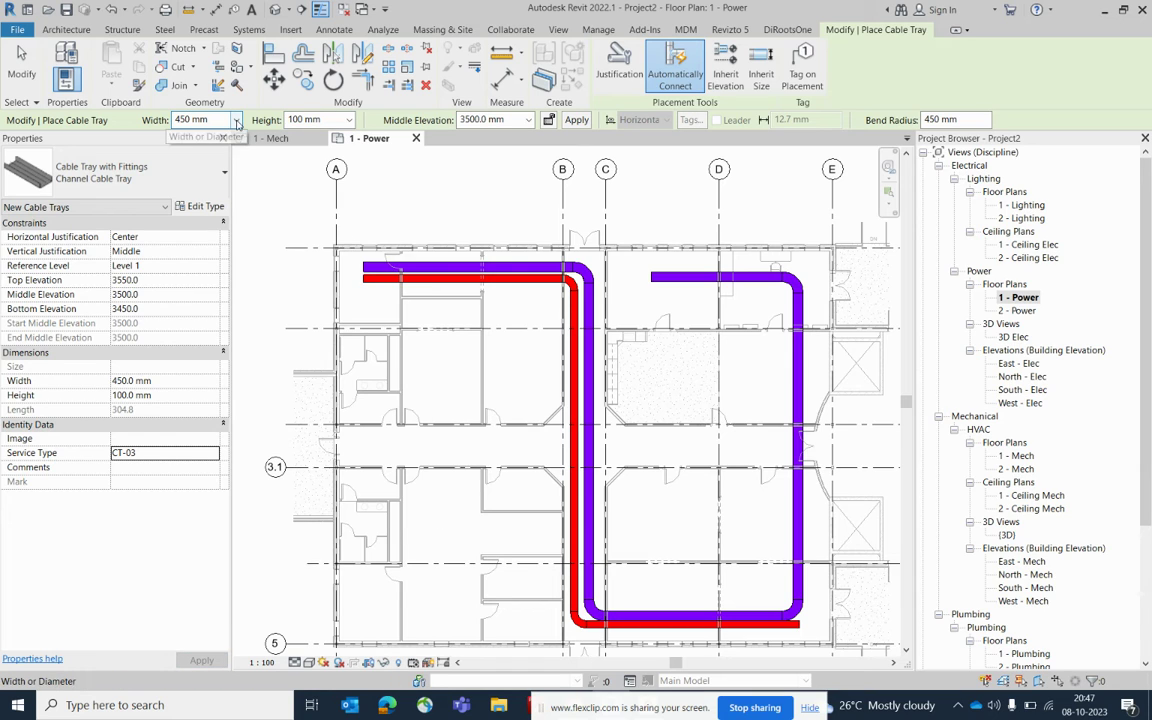
{"action": "left_click", "coordinate": [237, 121]}
{"action": "left_click", "coordinate": [185, 252]}
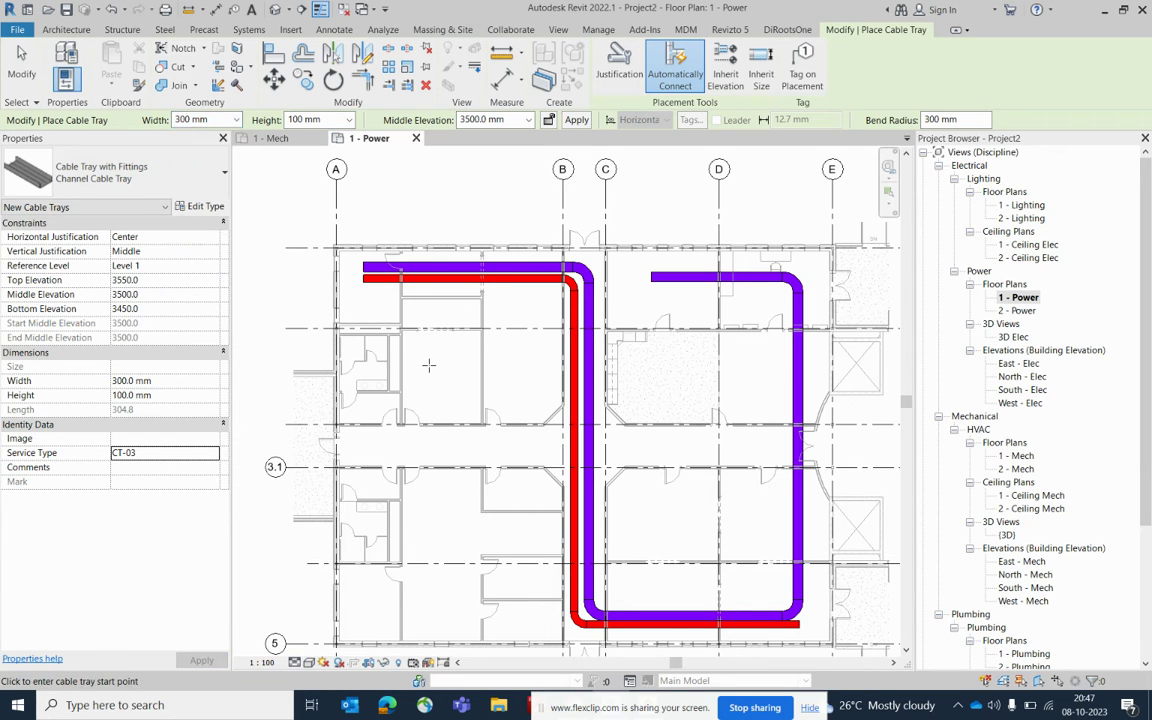
Draw the L-shaped CT-03 tray between grids A and B, running down from grid 2 towards grid 4 and turning about 6000 mm towards grid A.
{"action": "left_click", "coordinate": [509, 298]}
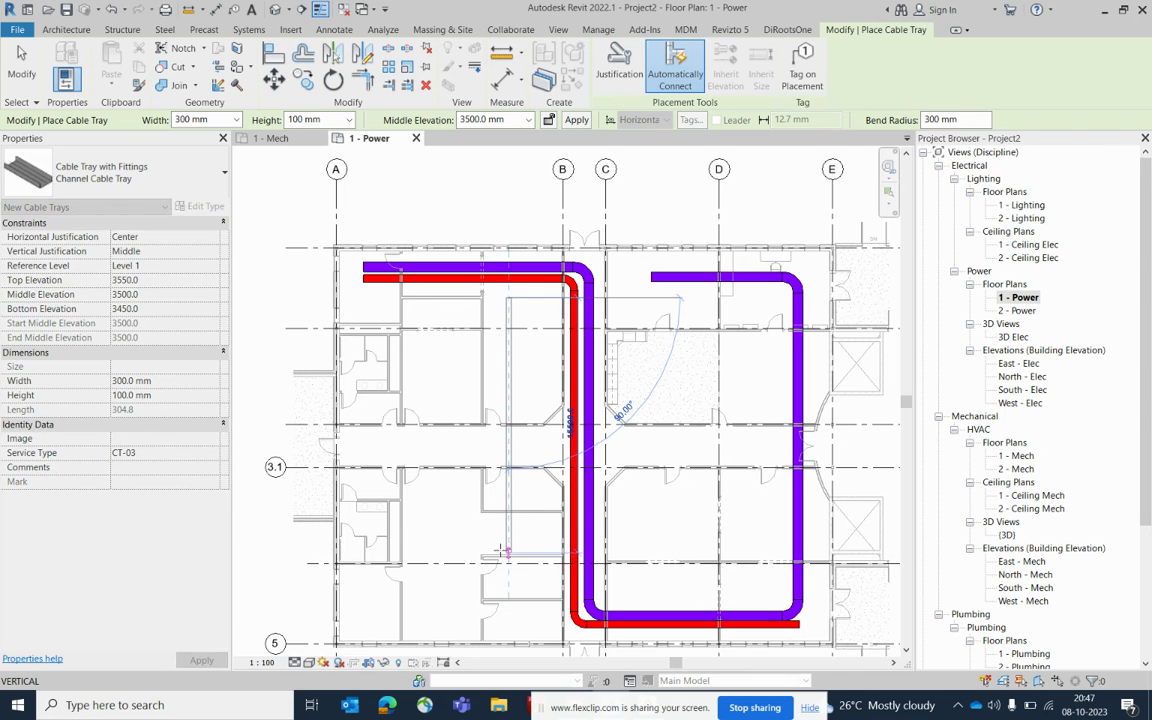
{"action": "left_click", "coordinate": [507, 546]}
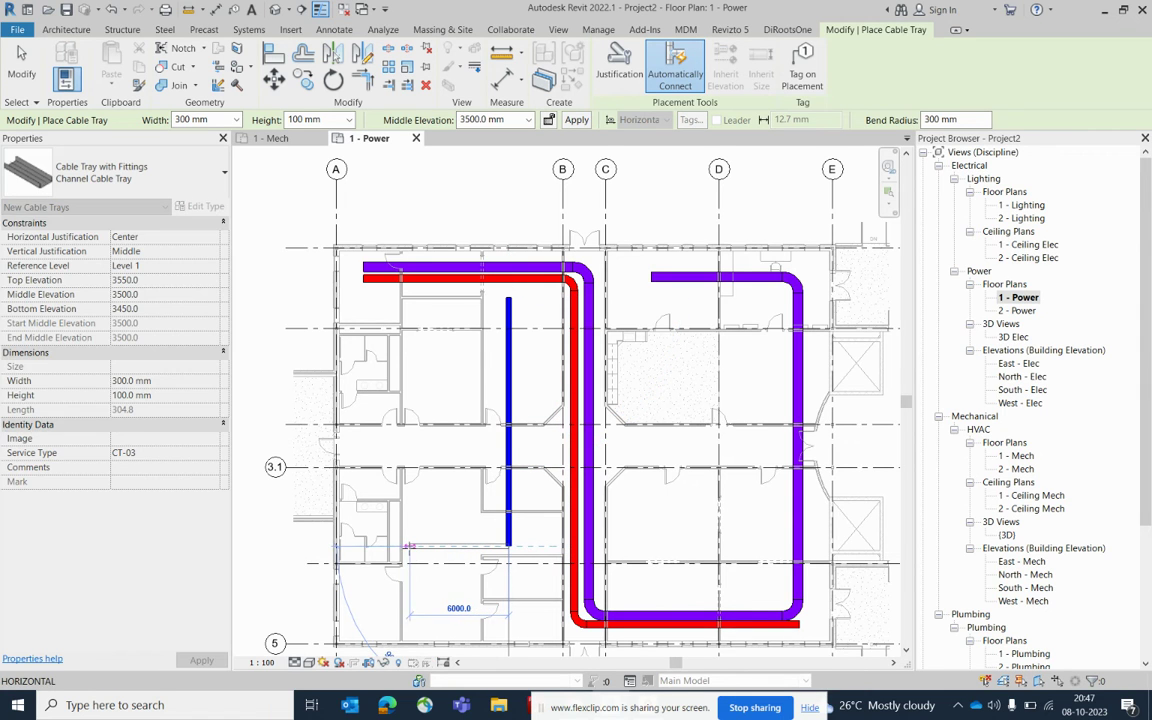
{"action": "left_click", "coordinate": [409, 546]}
{"action": "key", "text": "Escape"}
{"action": "key", "text": "Escape"}
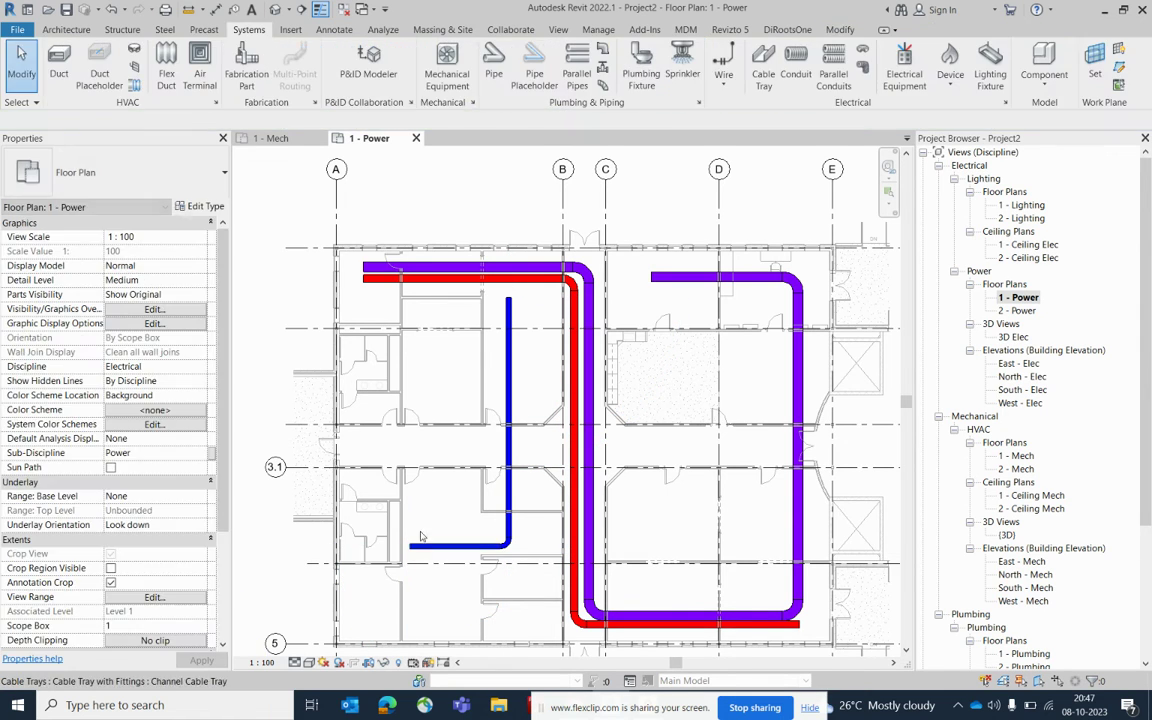
Isolate all the drawn cable trays and fittings in the 3D view with a selection box and view them from the front.
{"action": "scroll", "coordinate": [492, 341], "scroll_direction": "up", "scroll_amount": 2}
{"action": "scroll", "coordinate": [491, 394], "scroll_direction": "down", "scroll_amount": 3}
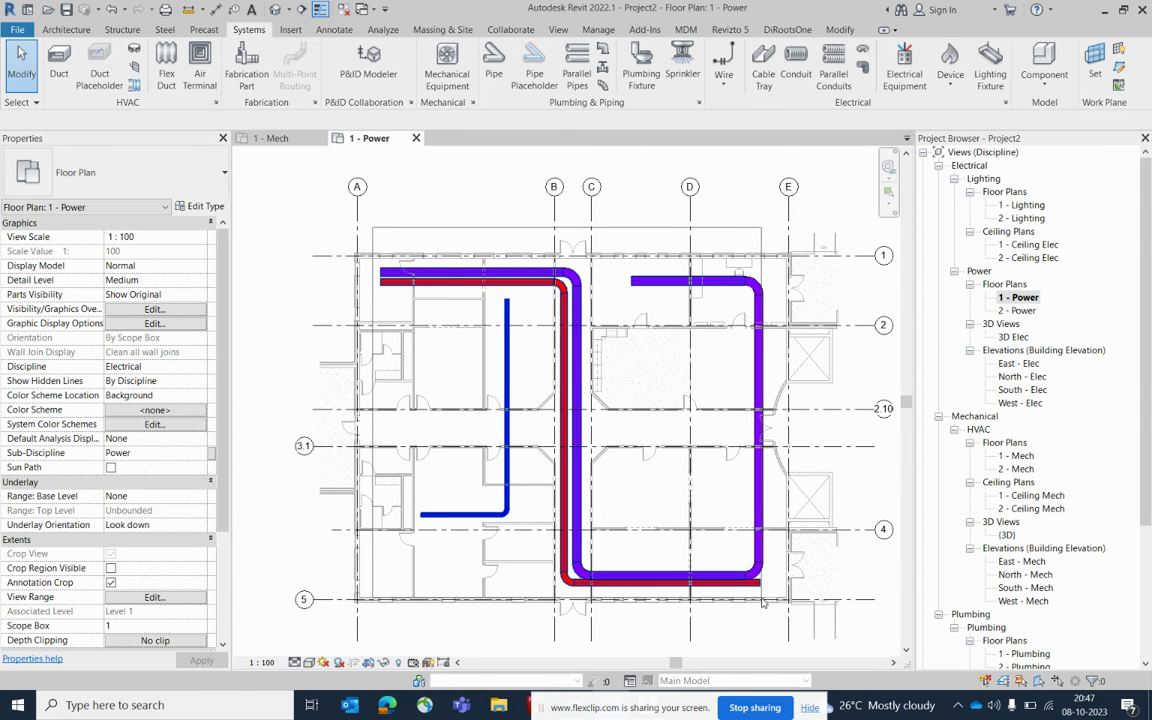
{"action": "left_click_drag", "start_coordinate": [767, 606], "coordinate": [561, 208]}
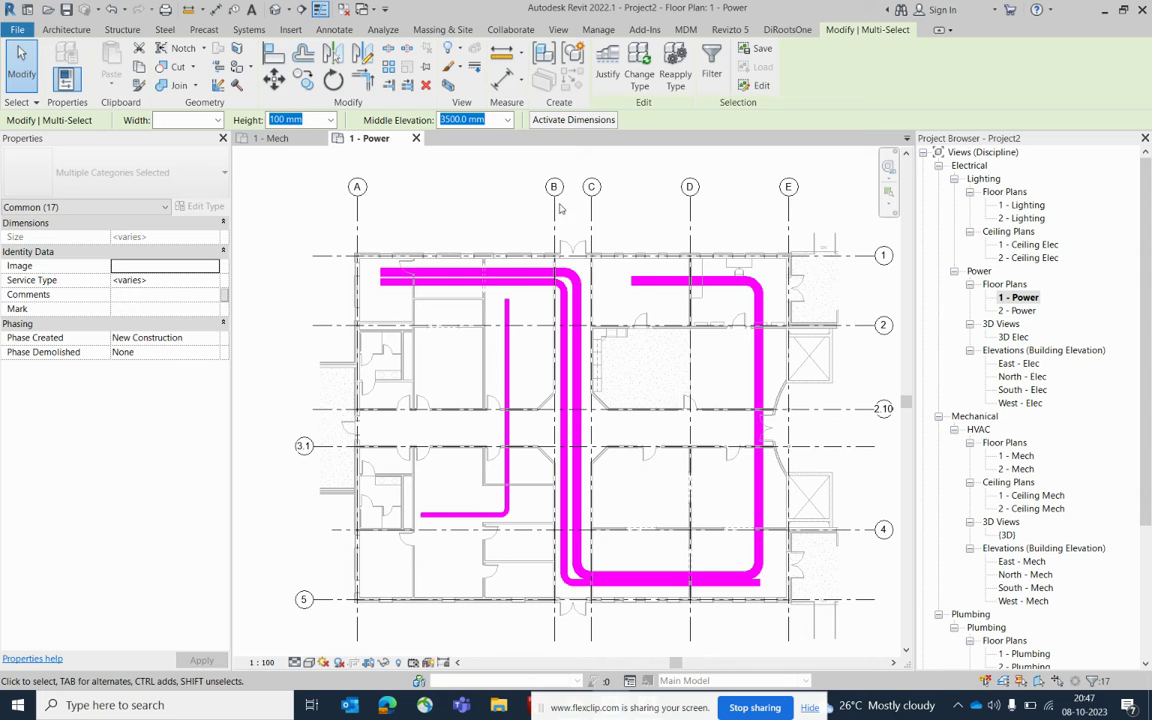
{"action": "left_click", "coordinate": [448, 85]}
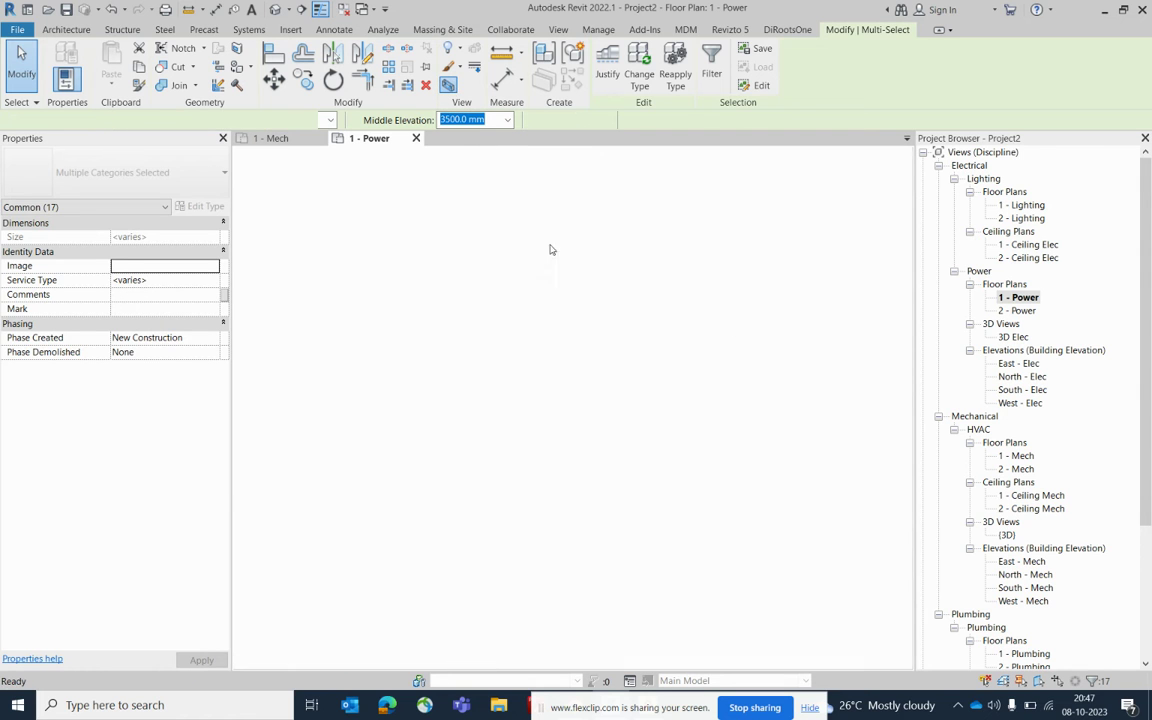
{"action": "middle_click_drag", "start_coordinate": [572, 438], "coordinate": [681, 450], "text": "shift"}
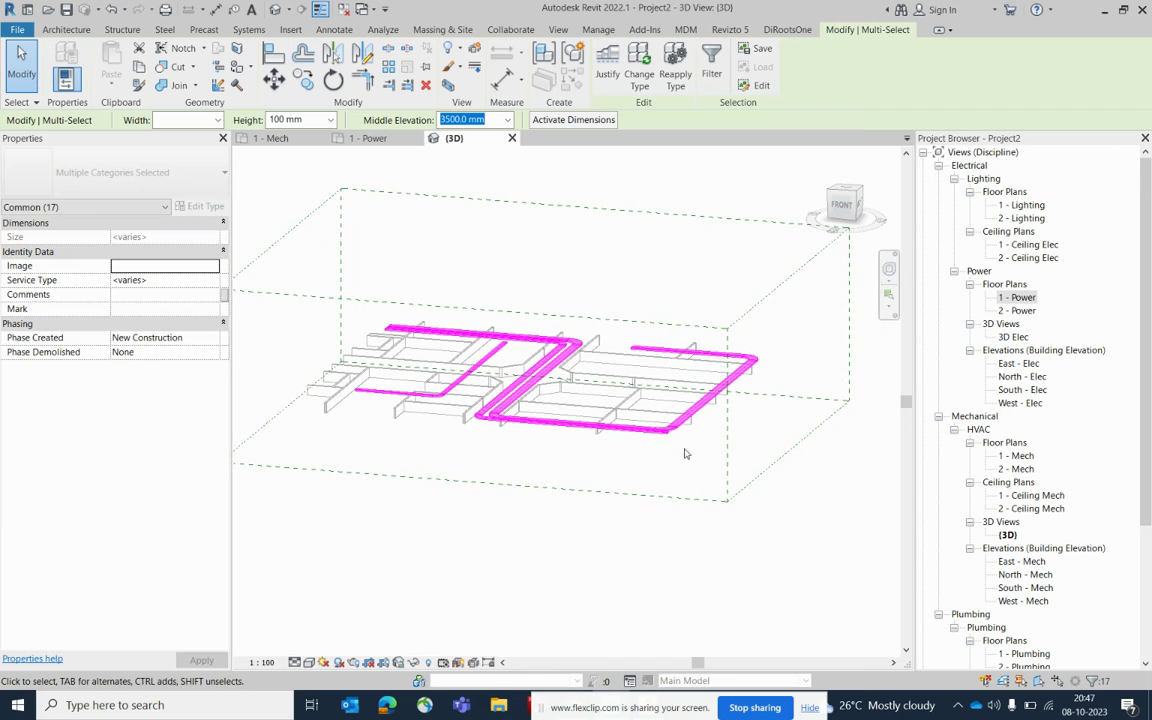
{"action": "middle_click_drag", "start_coordinate": [712, 491], "coordinate": [718, 500], "text": "shift"}
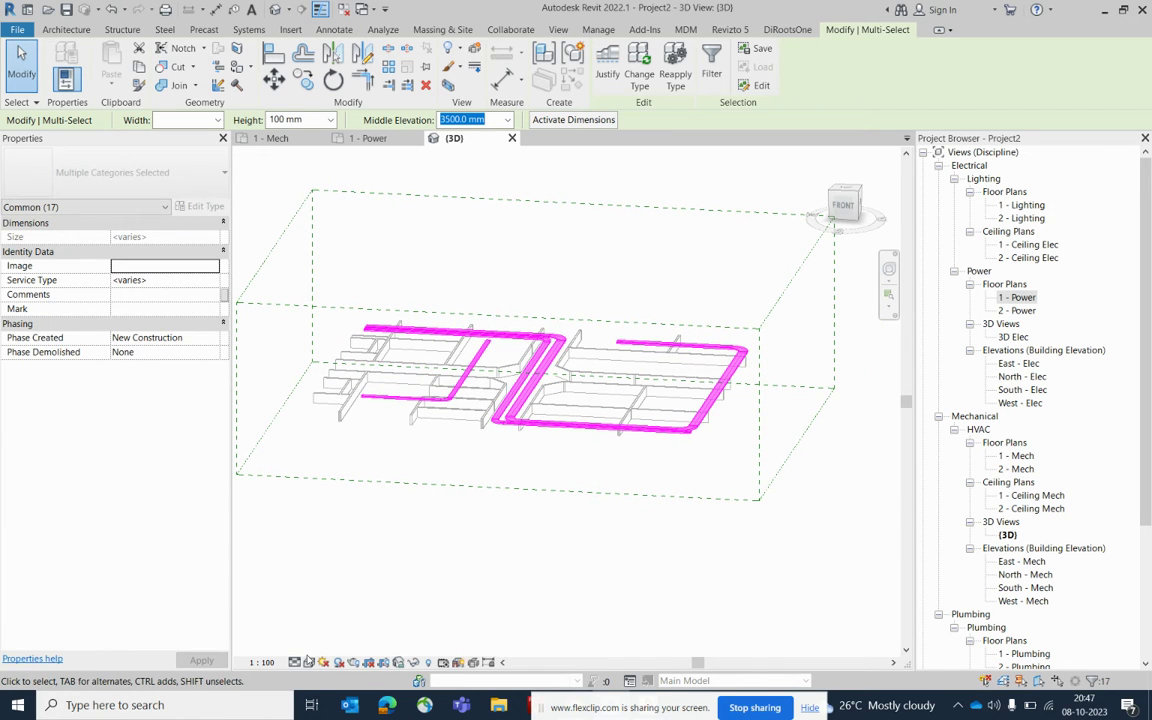
{"action": "key", "text": "Escape"}
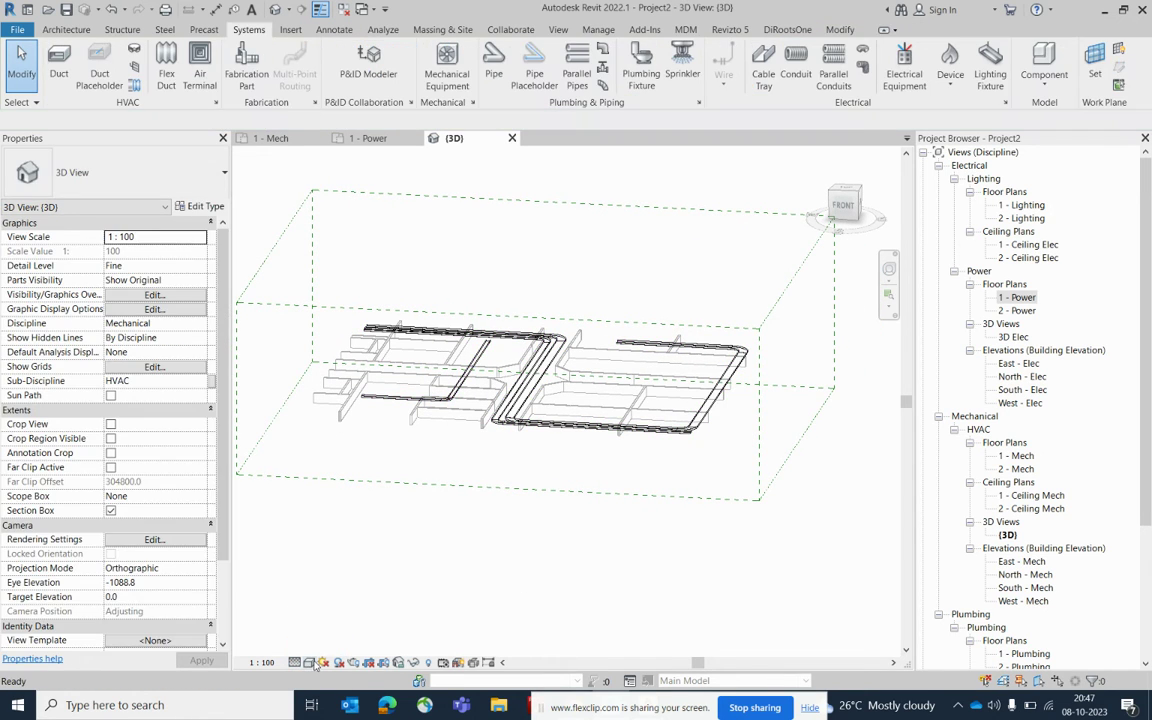
Change the 3D view's visual style to one that shows the trays with filled surfaces.
{"action": "left_click", "coordinate": [310, 663]}
{"action": "left_click", "coordinate": [334, 617]}
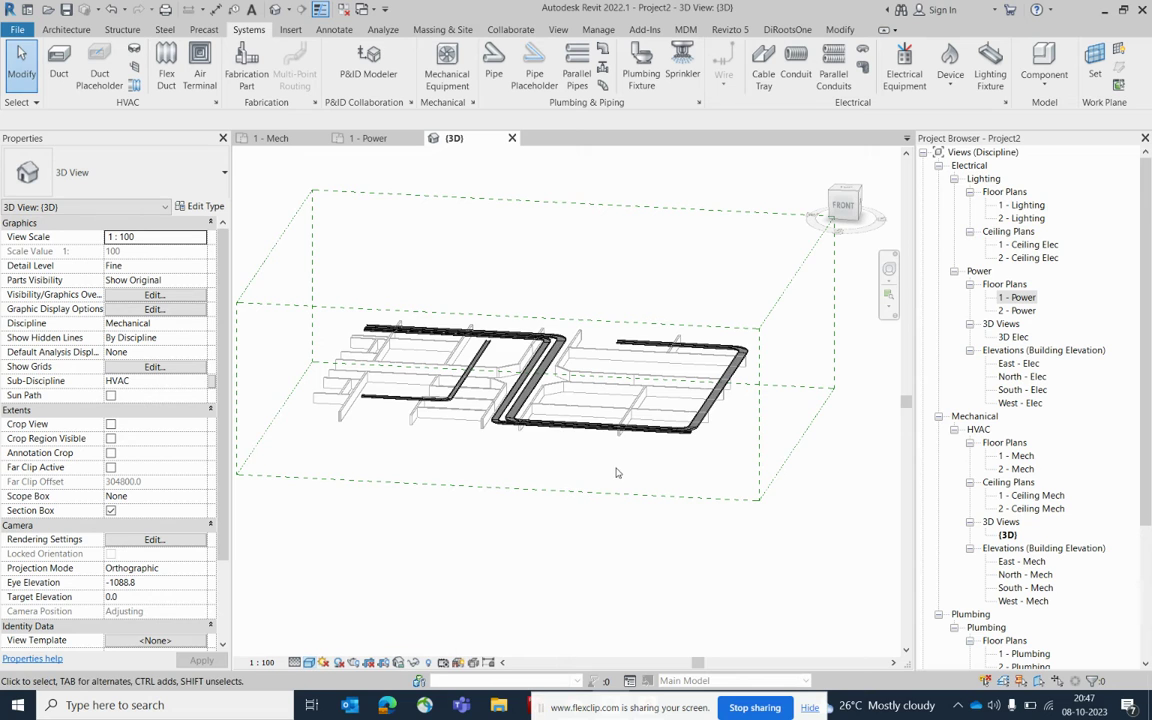
{"action": "middle_click_drag", "start_coordinate": [592, 477], "coordinate": [734, 457], "text": "shift"}
Turn off the display of scope boxes in the 3D view's annotation categories.
{"action": "key", "text": "v"}
{"action": "key", "text": "g"}
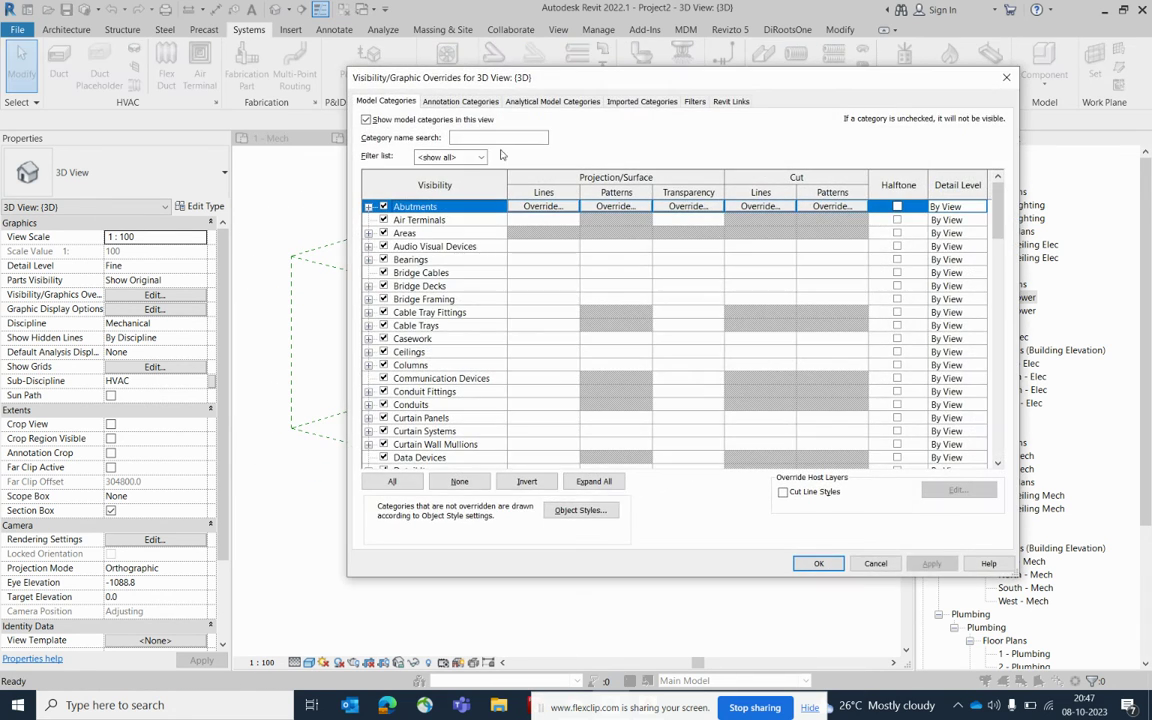
{"action": "left_click", "coordinate": [461, 101]}
{"action": "left_click", "coordinate": [415, 285]}
{"action": "key", "text": "s"}
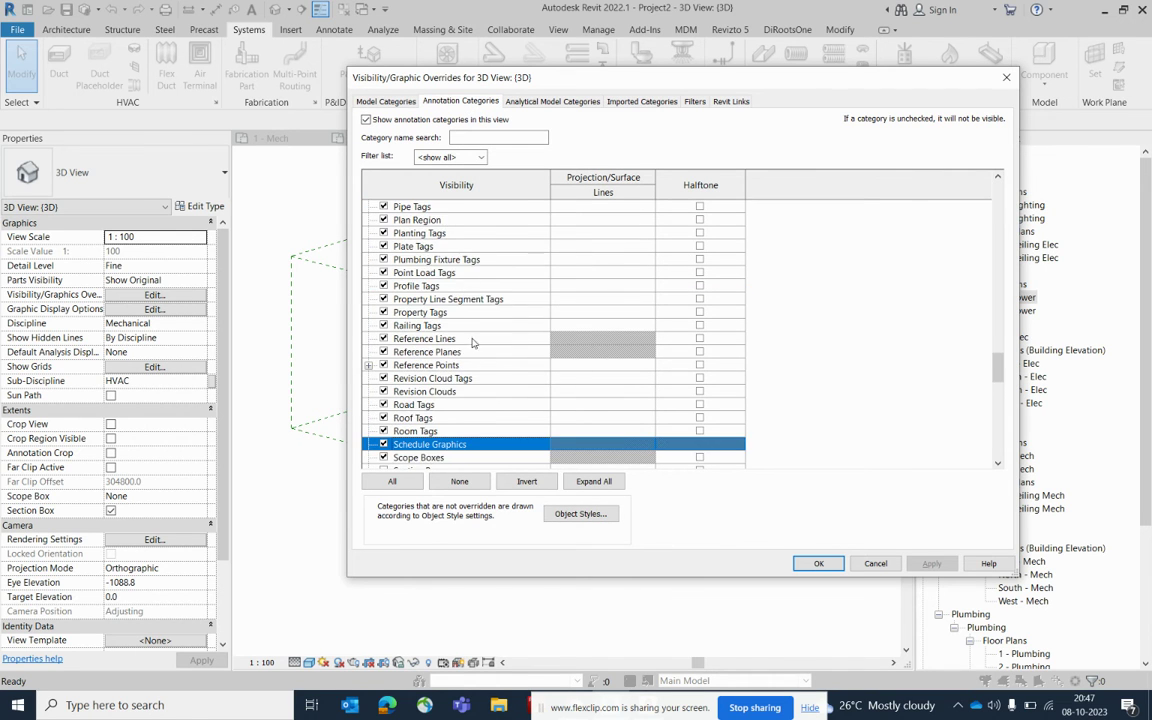
{"action": "left_click", "coordinate": [383, 431]}
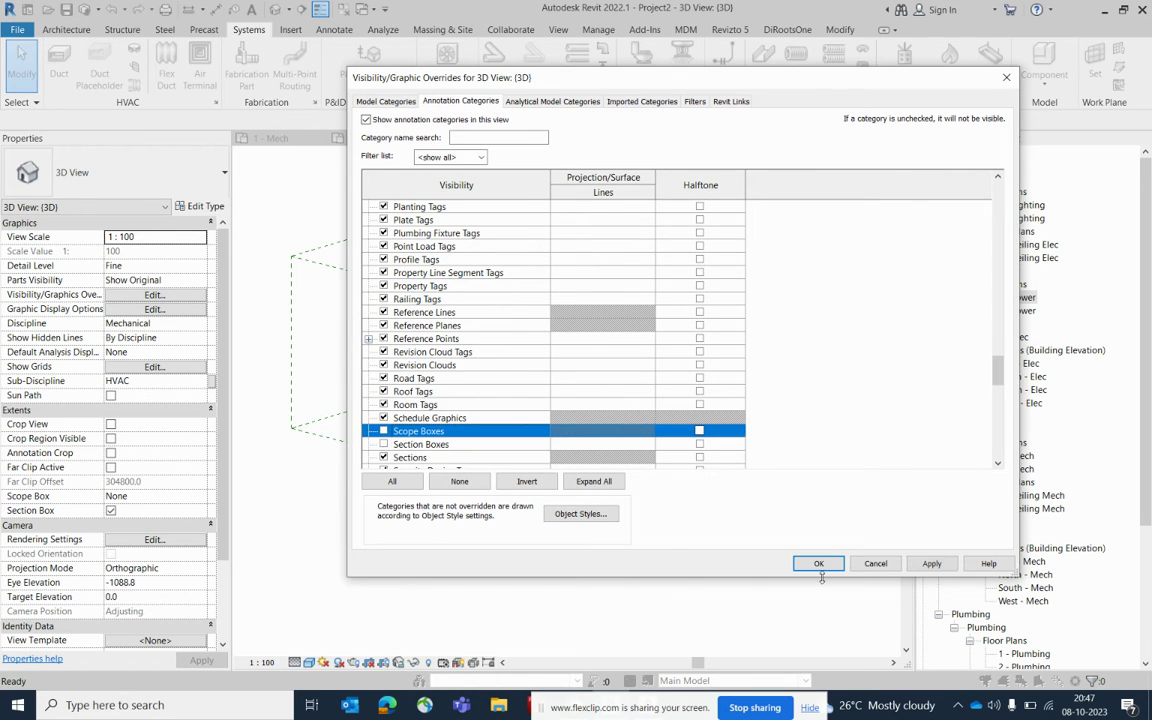
{"action": "left_click", "coordinate": [818, 564]}
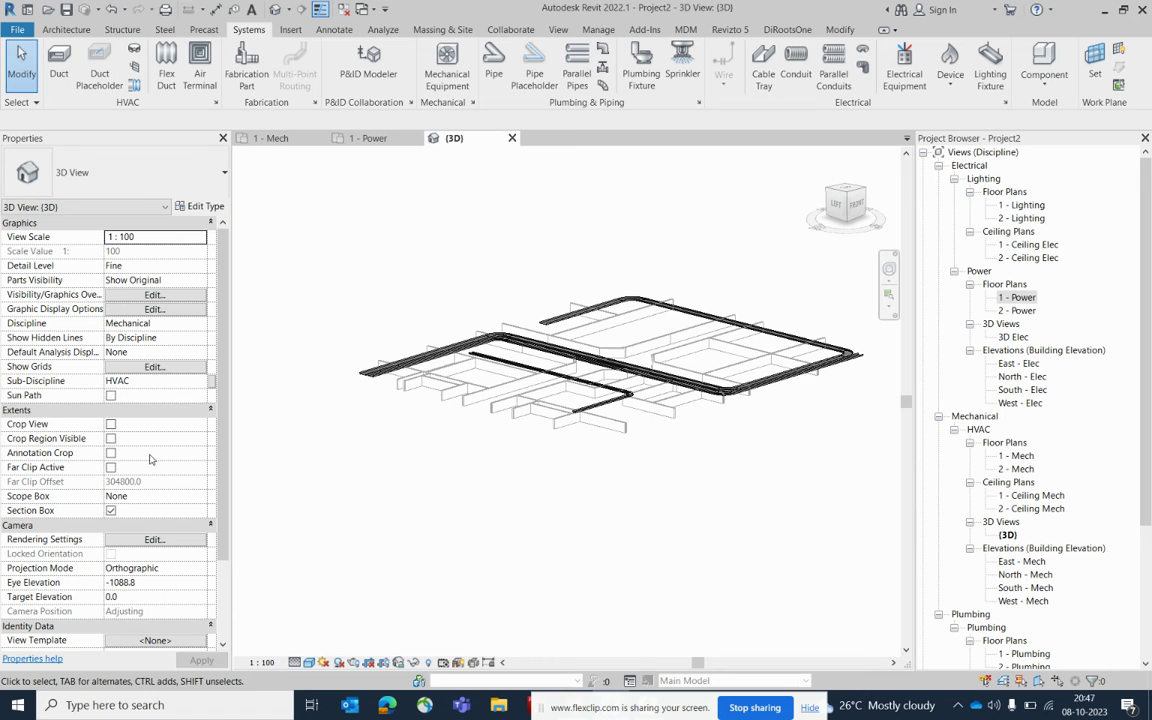
Assign the Architectural Plan view template to the 3D view.
{"action": "scroll", "coordinate": [160, 549], "scroll_direction": "down", "scroll_amount": 3}
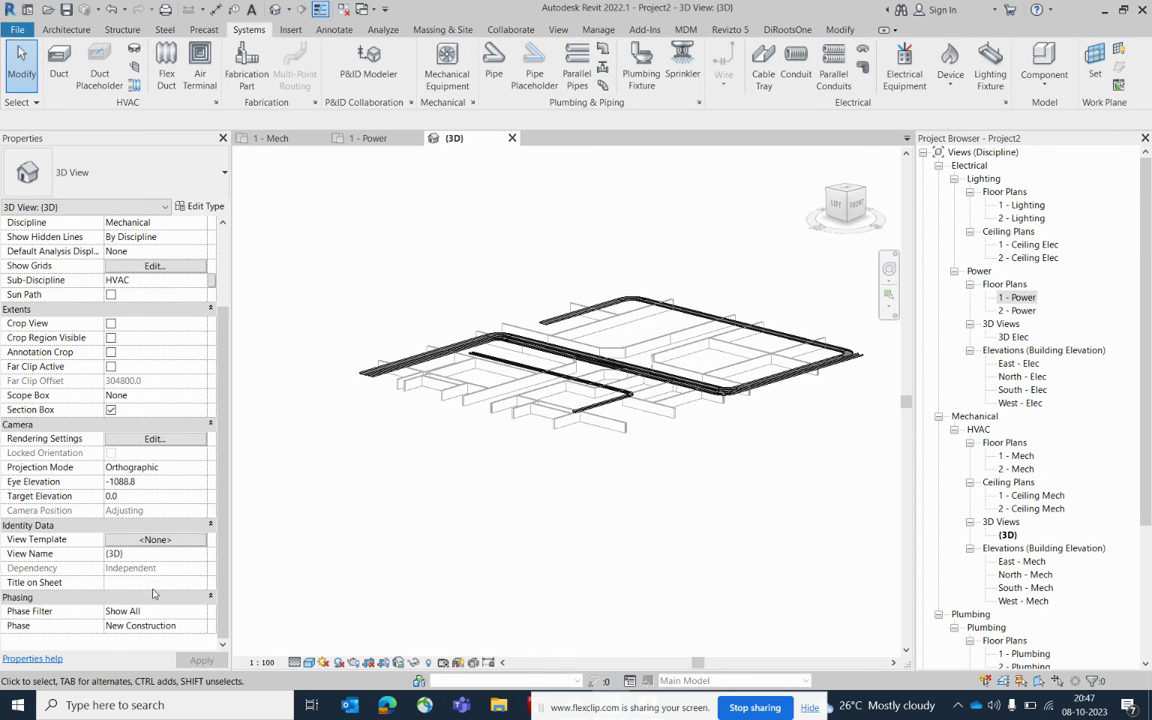
{"action": "left_click", "coordinate": [155, 541]}
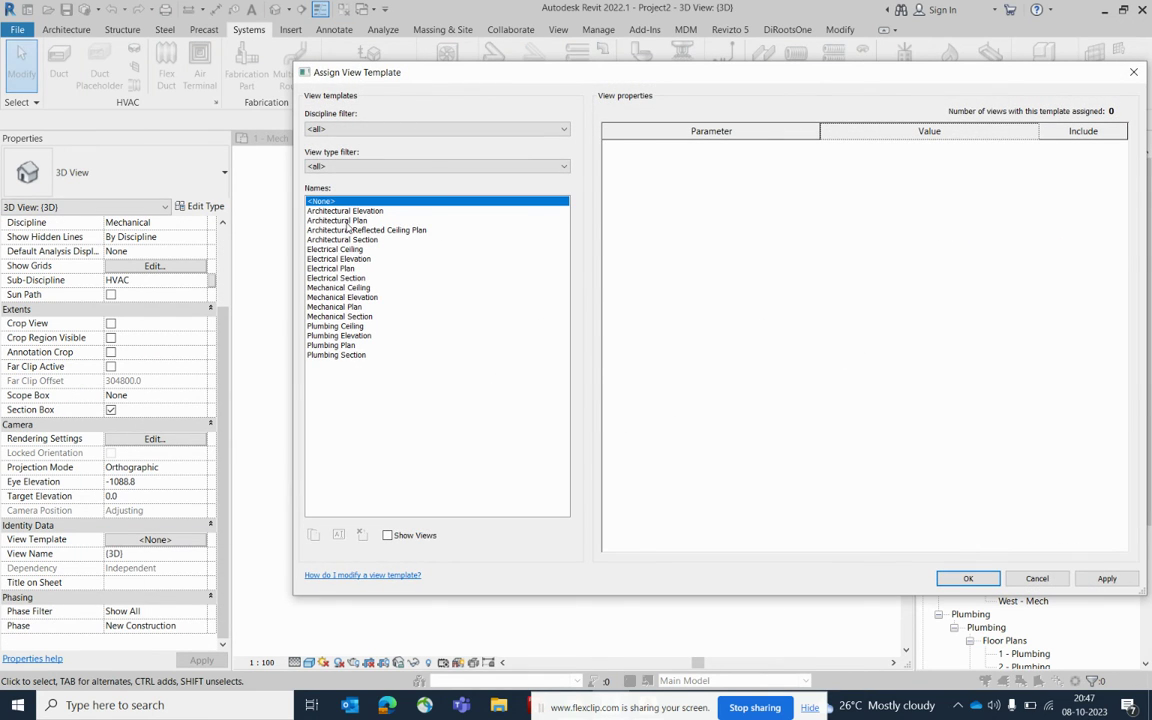
{"action": "left_click", "coordinate": [342, 221]}
{"action": "left_click", "coordinate": [967, 579]}
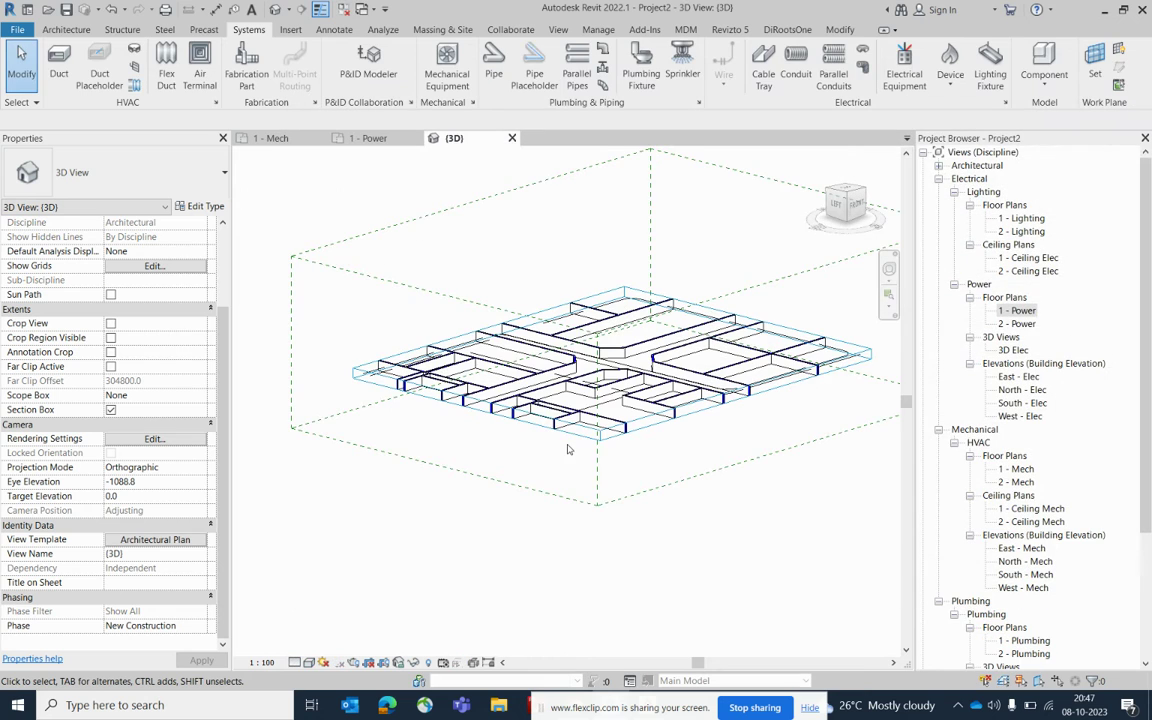
{"action": "left_click", "coordinate": [295, 662]}
Release the 3D view from its template by setting the view template to None.
{"action": "left_click", "coordinate": [155, 539]}
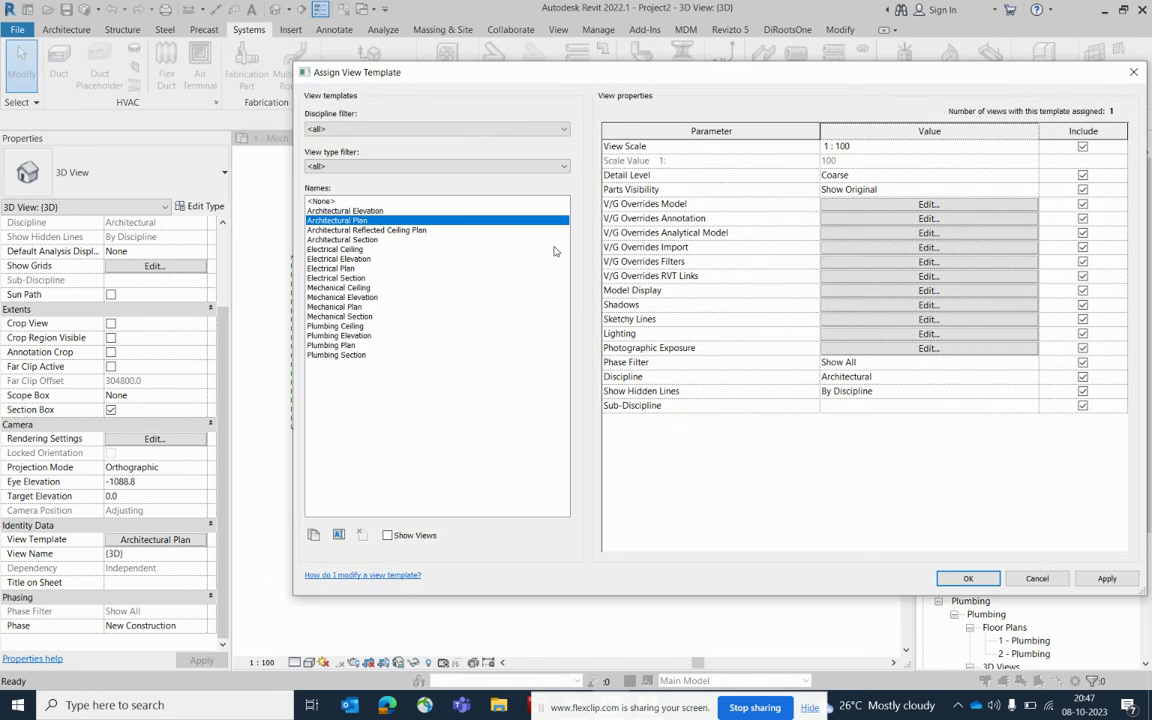
{"action": "left_click", "coordinate": [320, 201]}
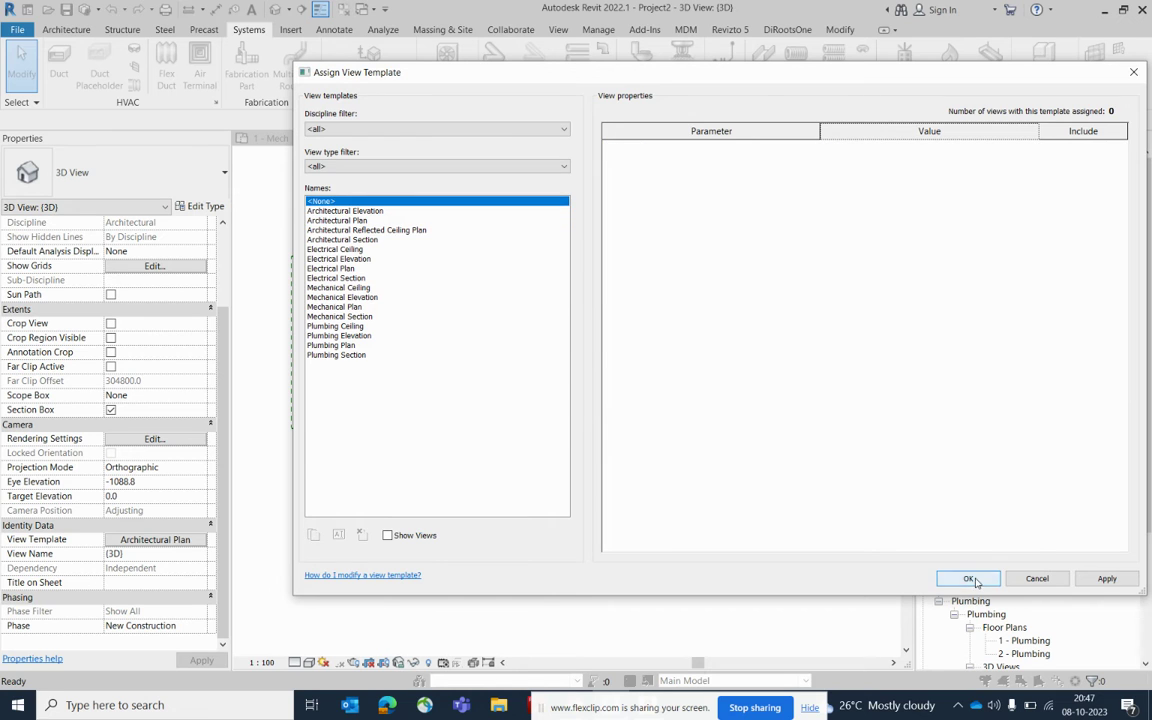
{"action": "left_click", "coordinate": [967, 578]}
Set the 3D view's detail level to Fine and change its visual style to one with filled surfaces.
{"action": "left_click", "coordinate": [296, 662]}
{"action": "left_click", "coordinate": [318, 642]}
{"action": "left_click", "coordinate": [309, 662]}
{"action": "left_click", "coordinate": [338, 633]}
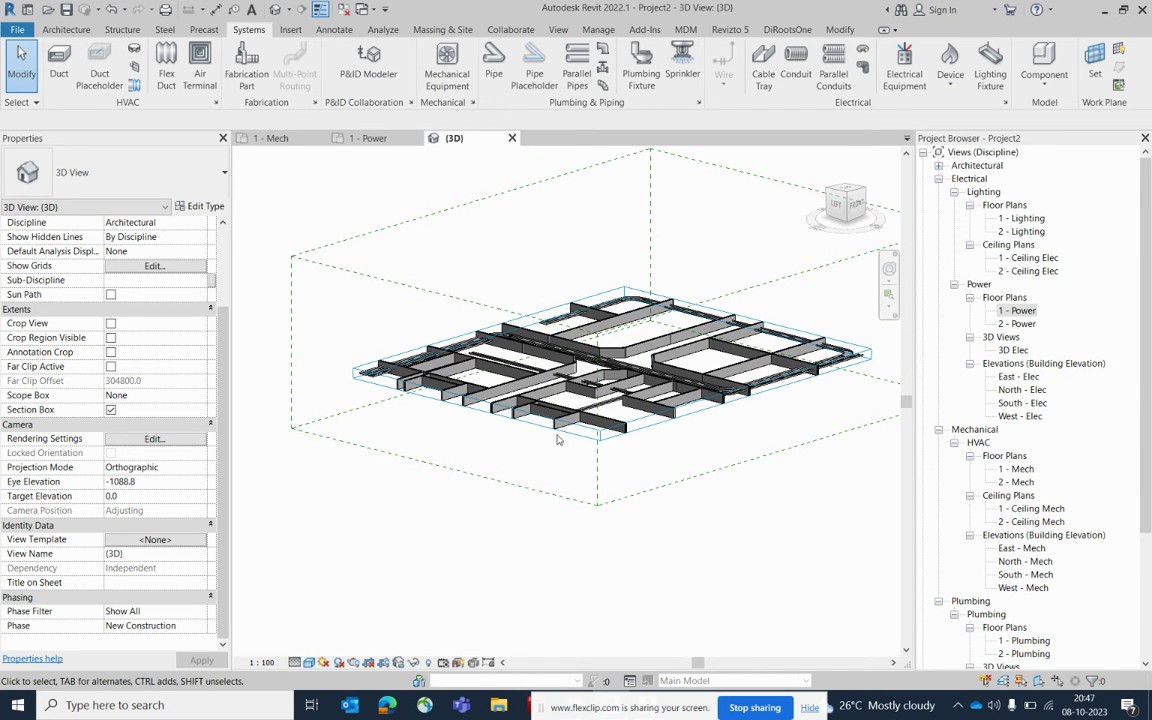
Select the 3D view's section box and extend it downward to include the model below the cable trays.
{"action": "scroll", "coordinate": [520, 405], "scroll_direction": "up", "scroll_amount": 3}
{"action": "middle_click_drag", "start_coordinate": [517, 400], "coordinate": [652, 450], "text": "shift"}
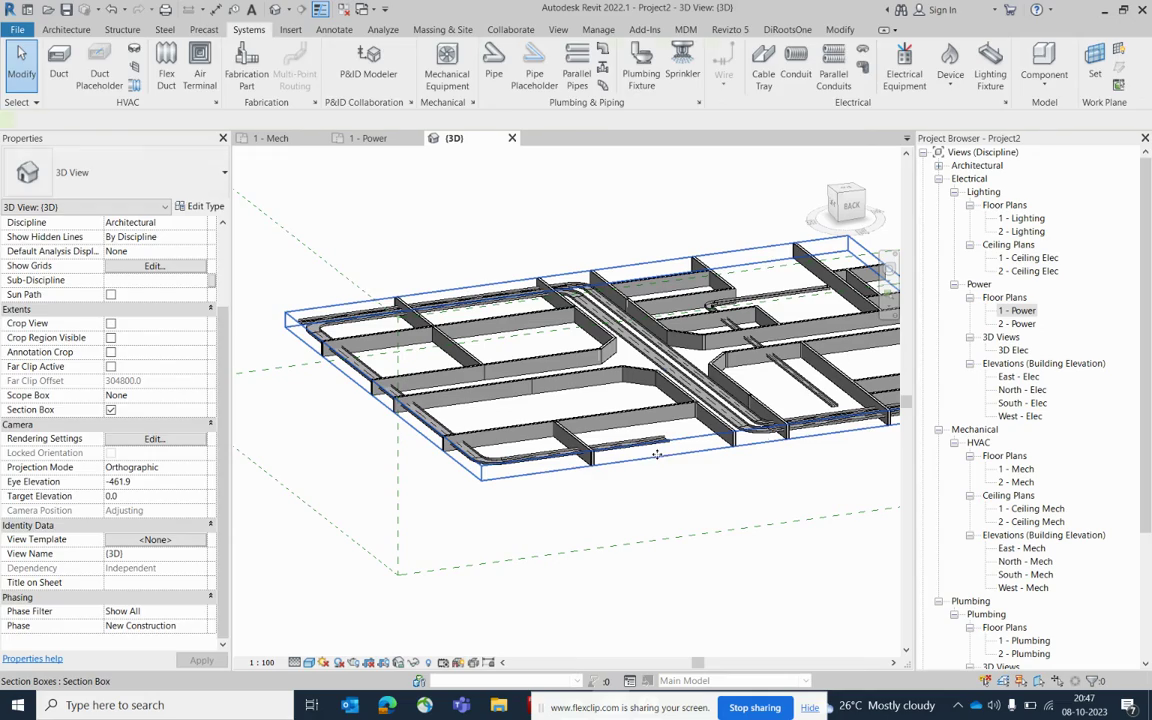
{"action": "left_click", "coordinate": [656, 455]}
{"action": "left_click_drag", "start_coordinate": [601, 338], "coordinate": [648, 522]}
{"action": "scroll", "coordinate": [648, 522], "scroll_direction": "down", "scroll_amount": 3}
{"action": "middle_click_drag", "start_coordinate": [648, 522], "coordinate": [708, 465], "text": "shift"}
{"action": "scroll", "coordinate": [636, 514], "scroll_direction": "up", "scroll_amount": 5}
{"action": "scroll", "coordinate": [668, 494], "scroll_direction": "down", "scroll_amount": 4}
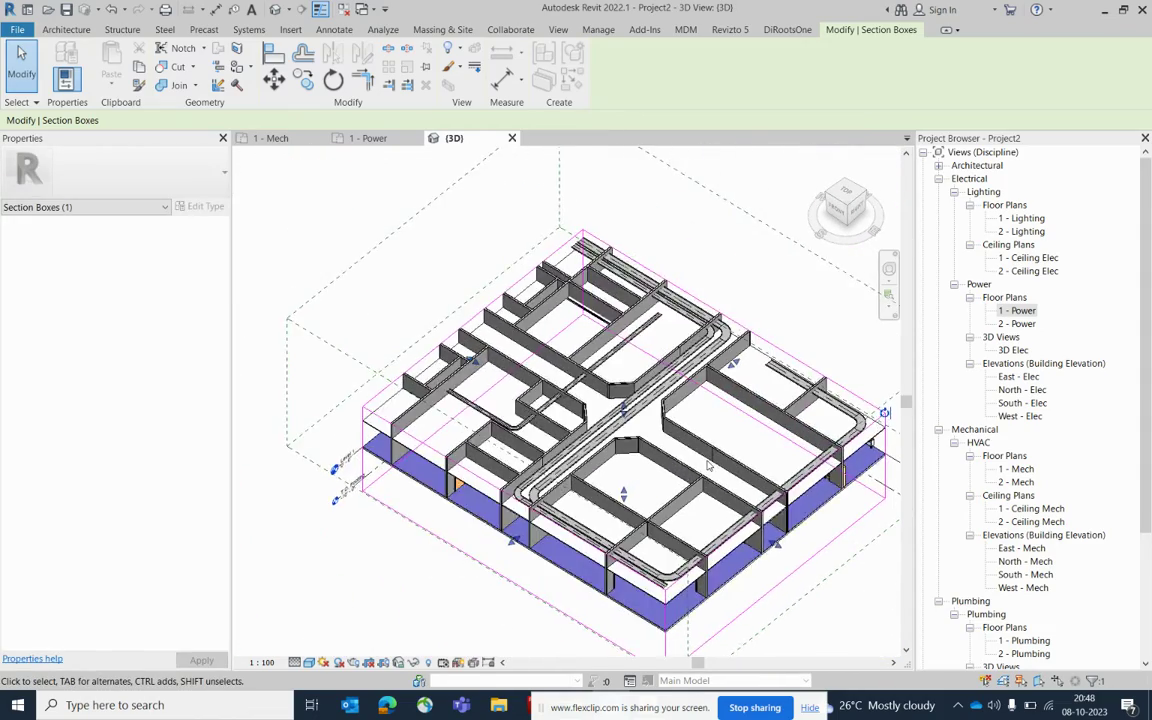
Add the filters CON-01, CON-02, CT-01, CT-02 and CT-03 to the 3D view's visibility overrides.
{"action": "scroll", "coordinate": [708, 465], "scroll_direction": "up", "scroll_amount": 4}
{"action": "key", "text": "v"}
{"action": "key", "text": "v"}
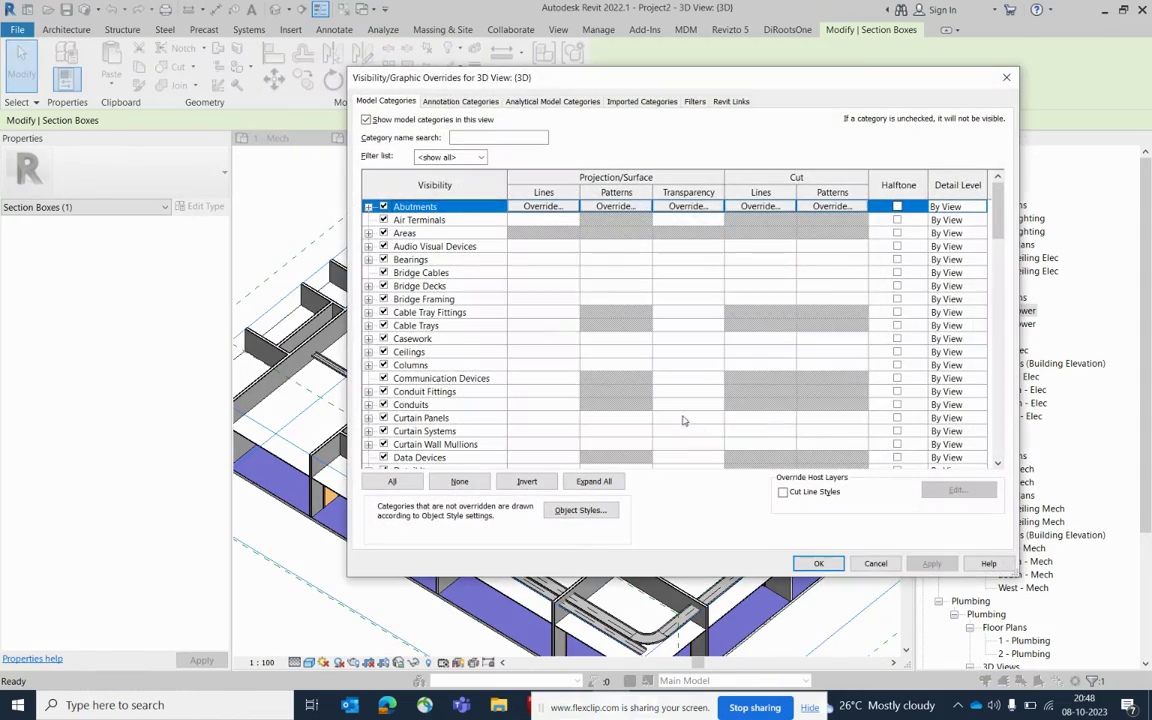
{"action": "left_click", "coordinate": [694, 102]}
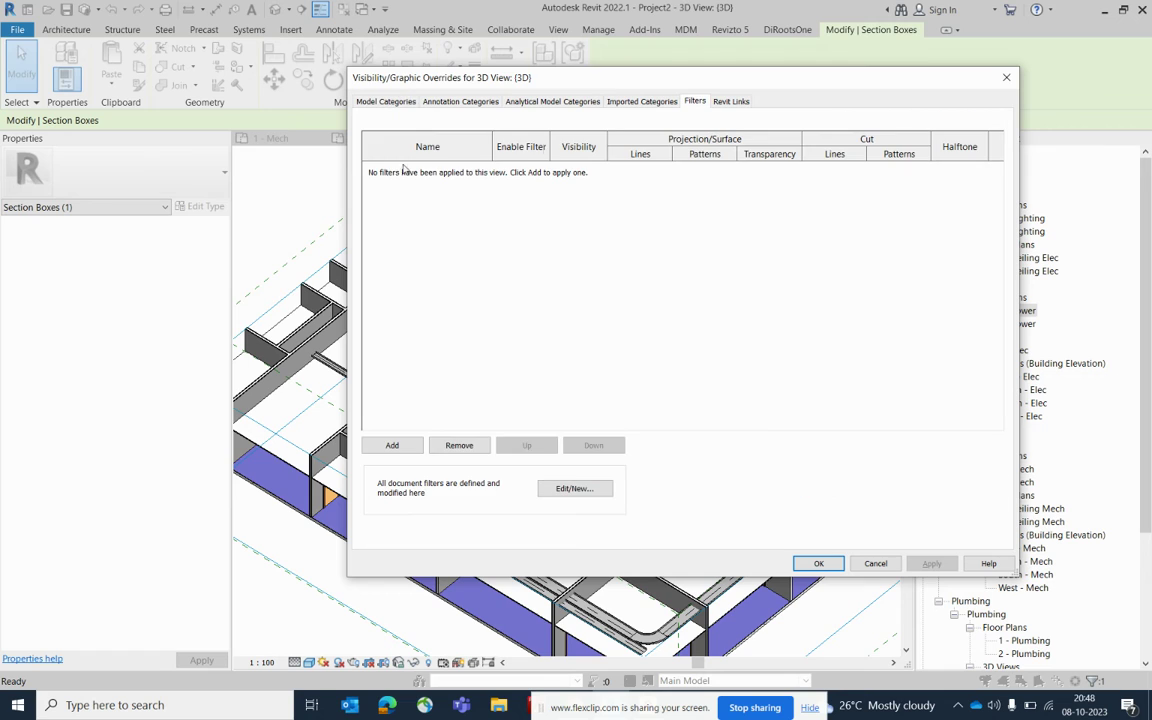
{"action": "left_click", "coordinate": [392, 446]}
{"action": "left_click", "coordinate": [756, 216]}
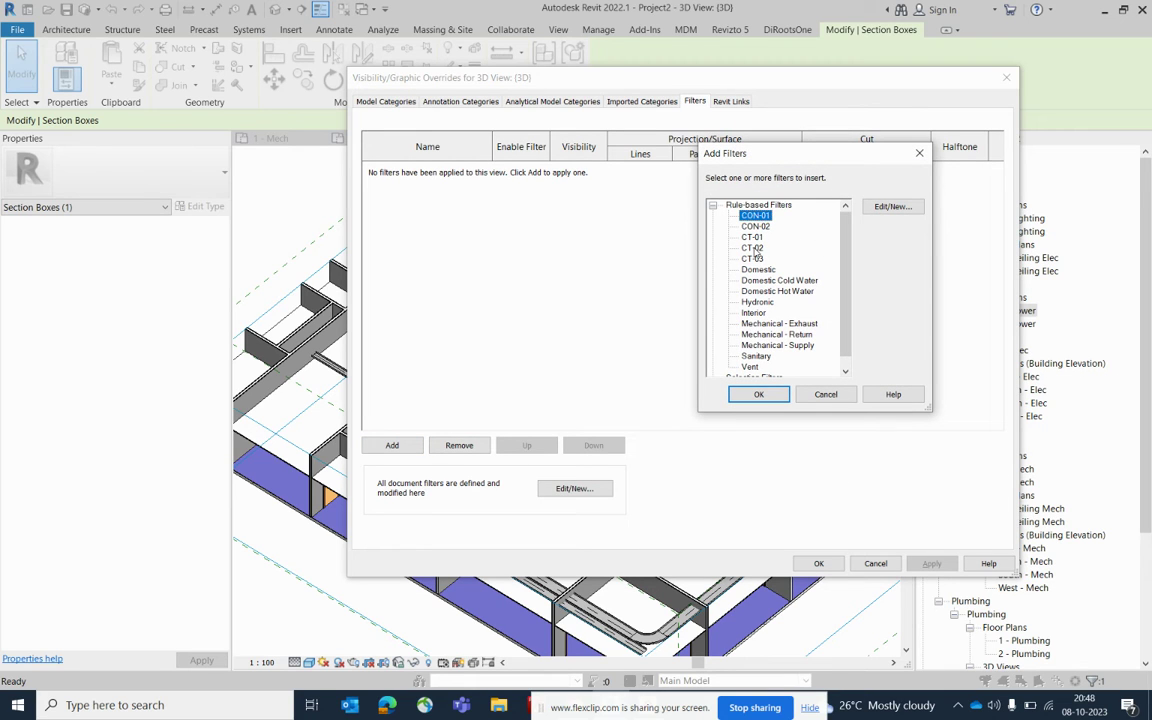
{"action": "left_click", "coordinate": [748, 259], "text": "shift"}
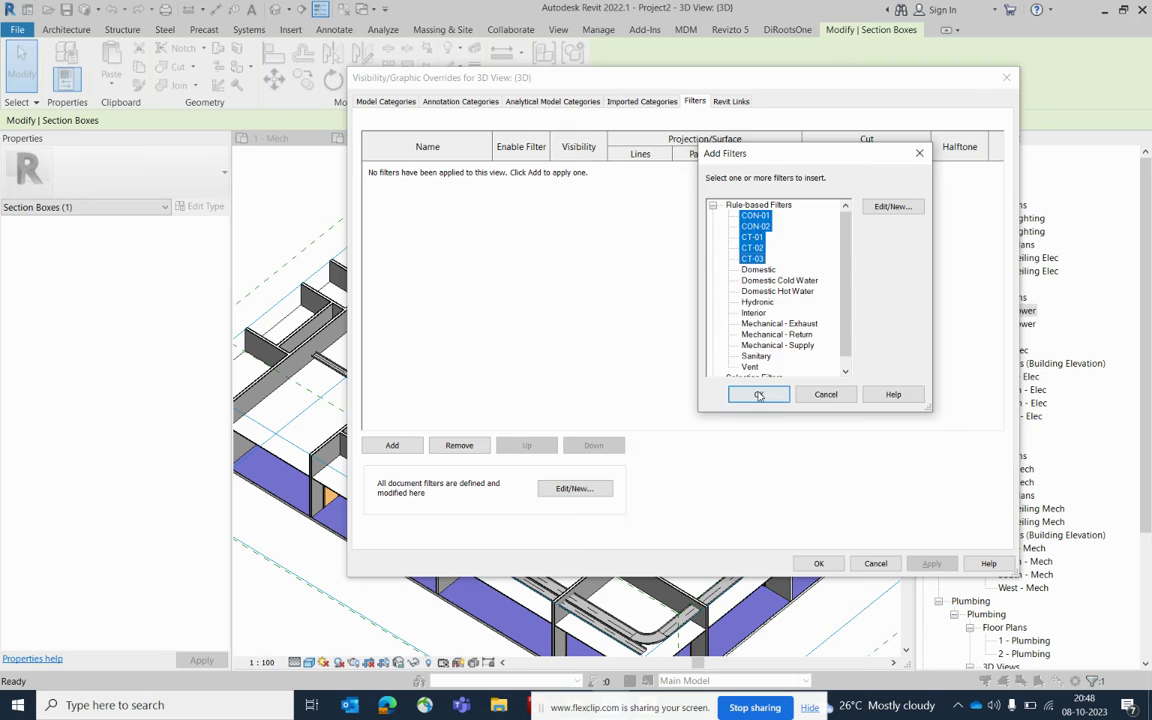
{"action": "left_click", "coordinate": [759, 395]}
Override the CT-01 filter's surface foreground pattern with a solid fill in purple, RGB 128-000-255.
{"action": "left_click", "coordinate": [716, 168]}
{"action": "left_click", "coordinate": [728, 280]}
{"action": "left_click", "coordinate": [700, 305]}
{"action": "left_click", "coordinate": [645, 301]}
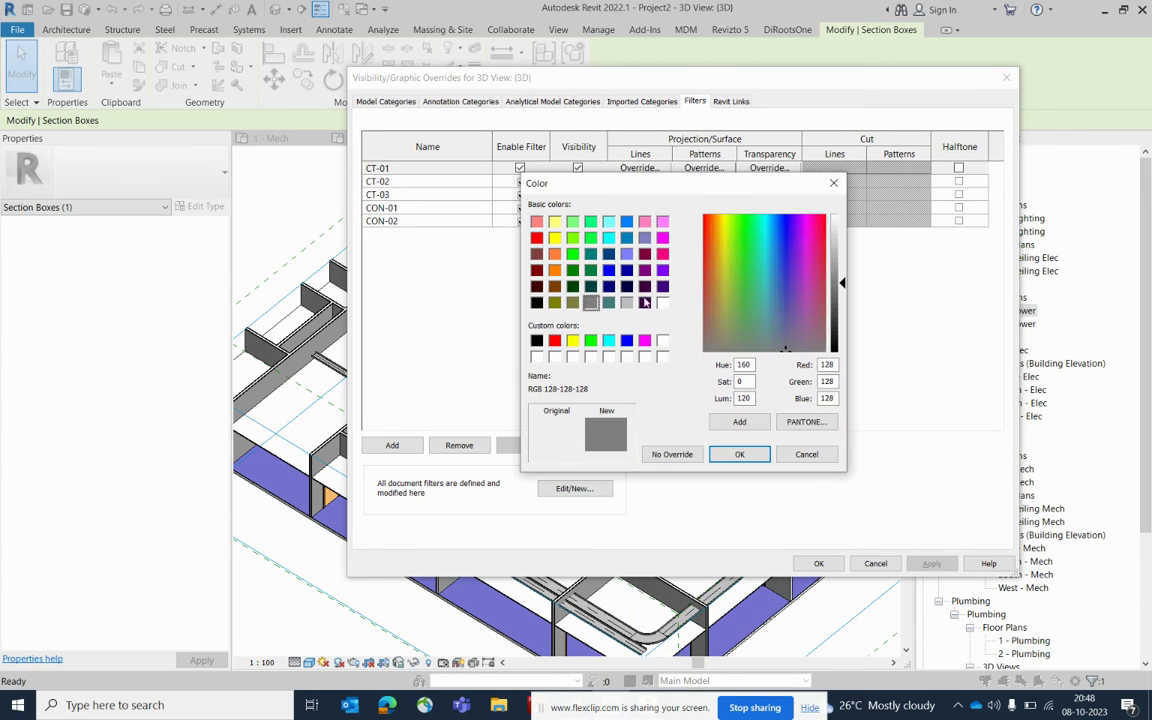
{"action": "left_click", "coordinate": [662, 270]}
{"action": "left_click", "coordinate": [740, 455]}
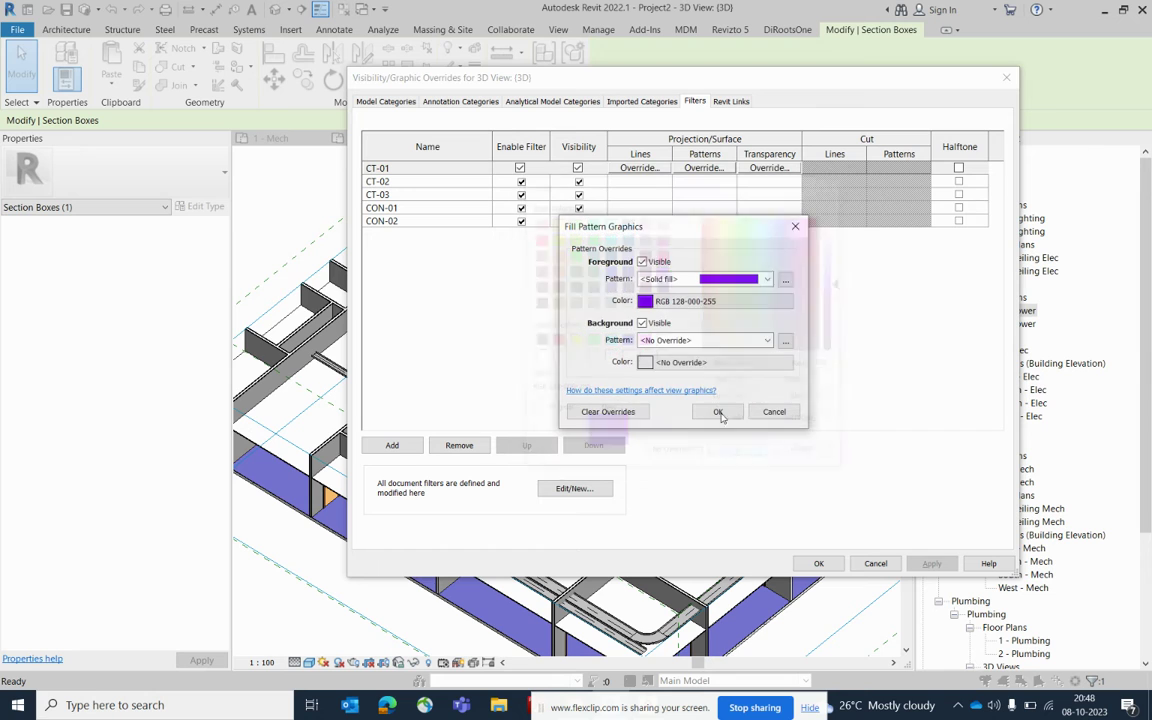
Override the CT-01 filter's surface background pattern with a solid fill in RGB 128-000-255 and accept the pattern overrides.
{"action": "left_click", "coordinate": [687, 340]}
{"action": "left_click", "coordinate": [665, 358]}
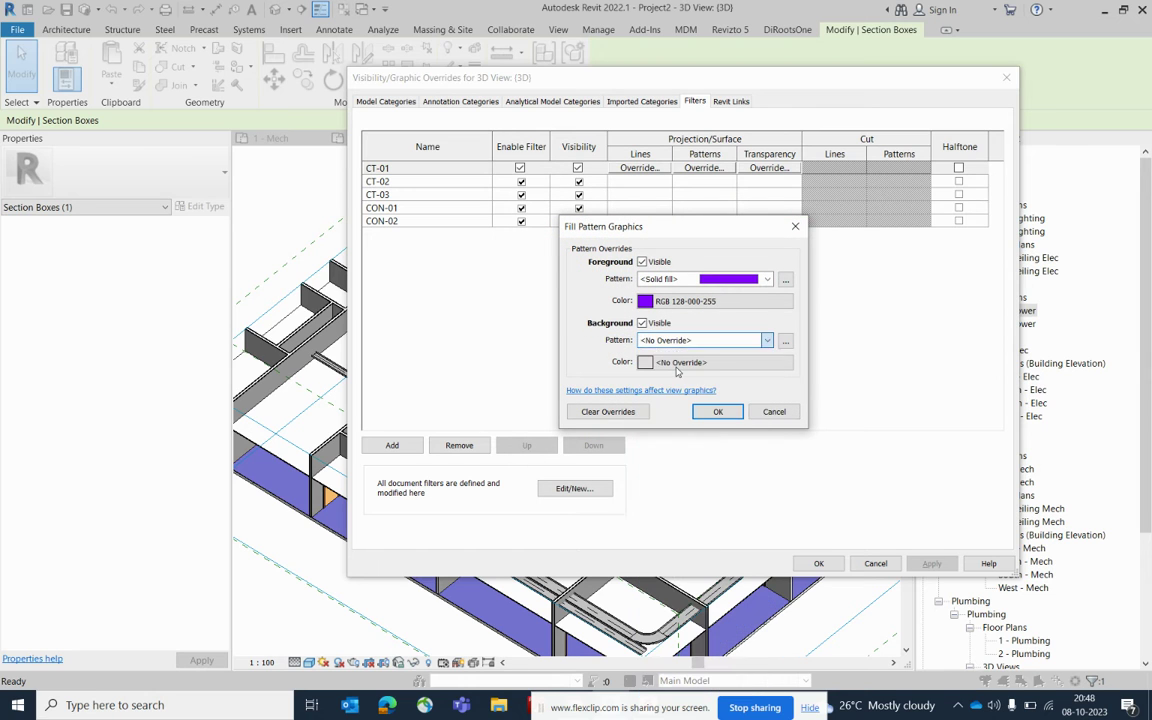
{"action": "left_click", "coordinate": [645, 362]}
{"action": "left_click", "coordinate": [662, 270]}
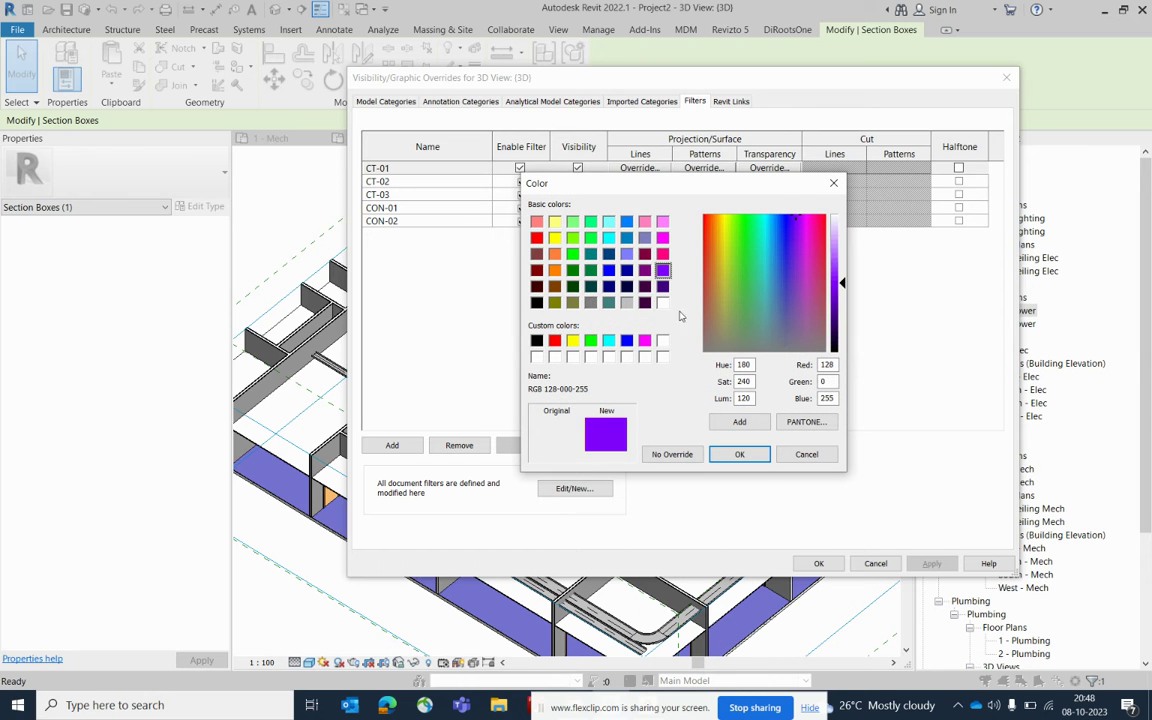
{"action": "left_click", "coordinate": [740, 453]}
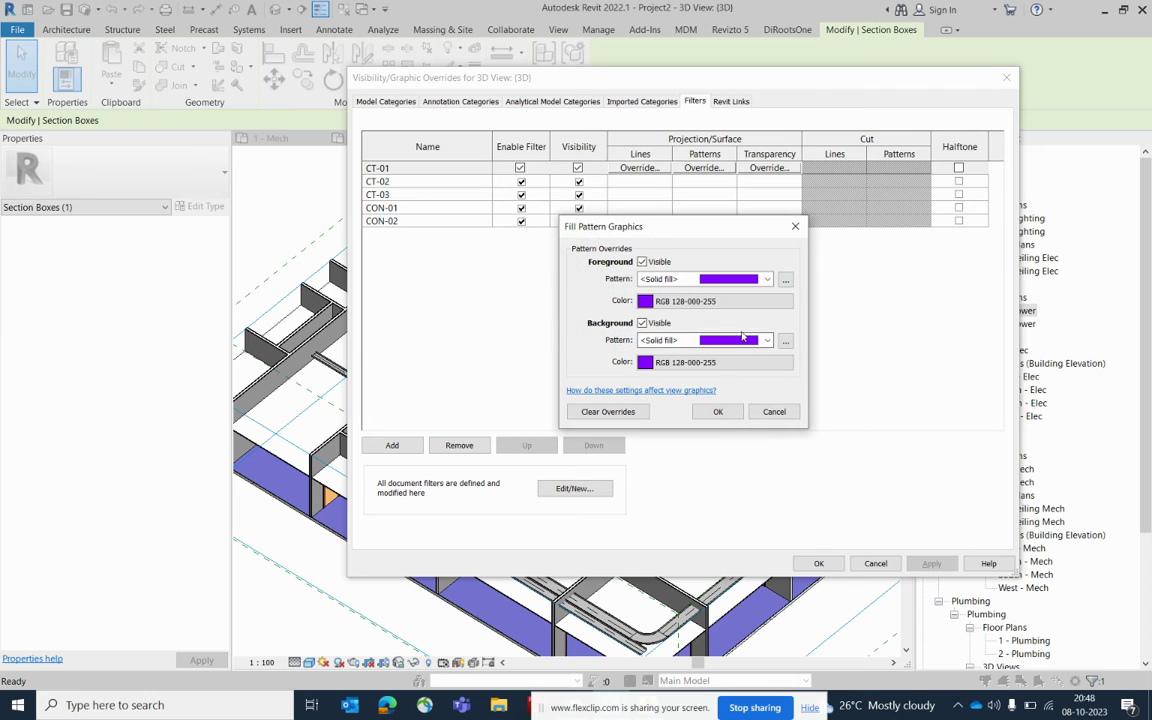
{"action": "left_click", "coordinate": [717, 412]}
Override the CT-02 filter's surface foreground pattern with a solid fill in red.
{"action": "left_click", "coordinate": [704, 181]}
{"action": "left_click", "coordinate": [704, 181]}
{"action": "left_click", "coordinate": [690, 279]}
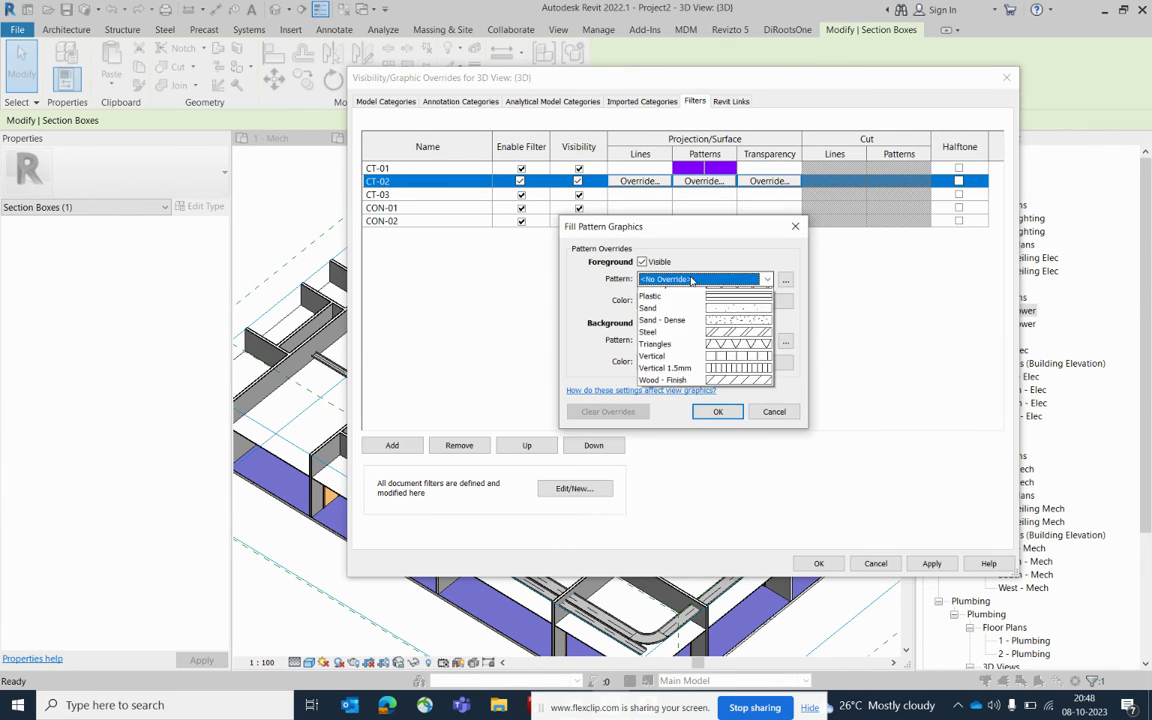
{"action": "left_click", "coordinate": [700, 292]}
{"action": "left_click", "coordinate": [705, 301]}
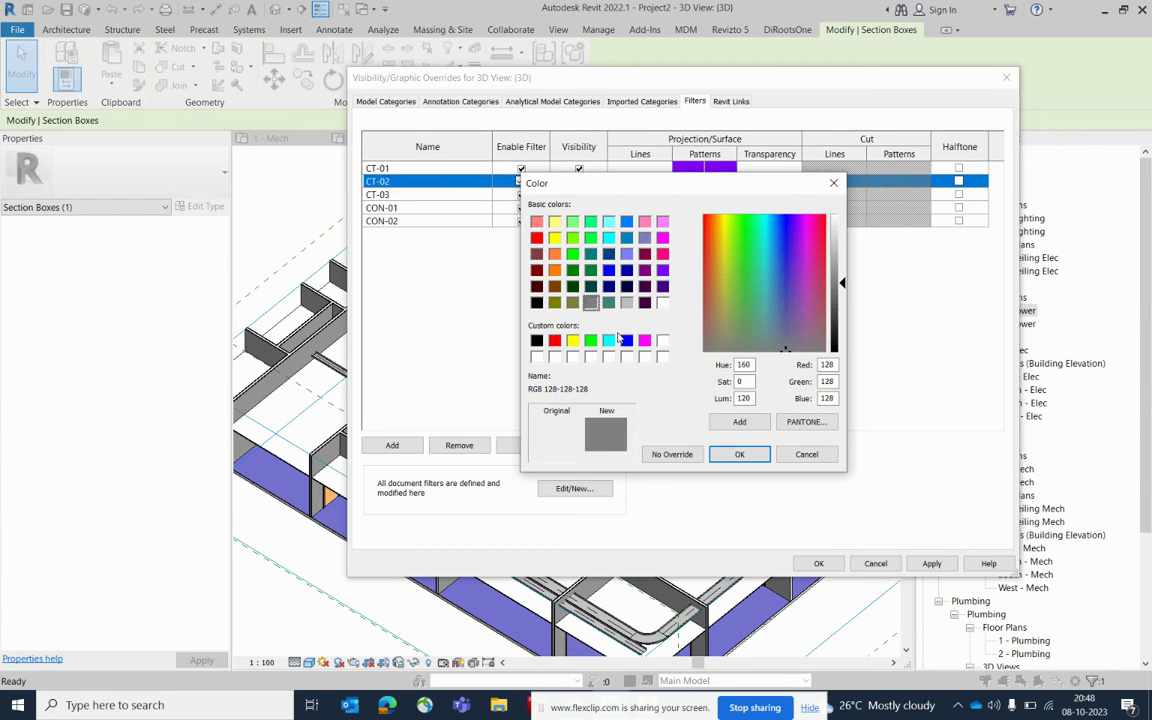
{"action": "left_click", "coordinate": [555, 342]}
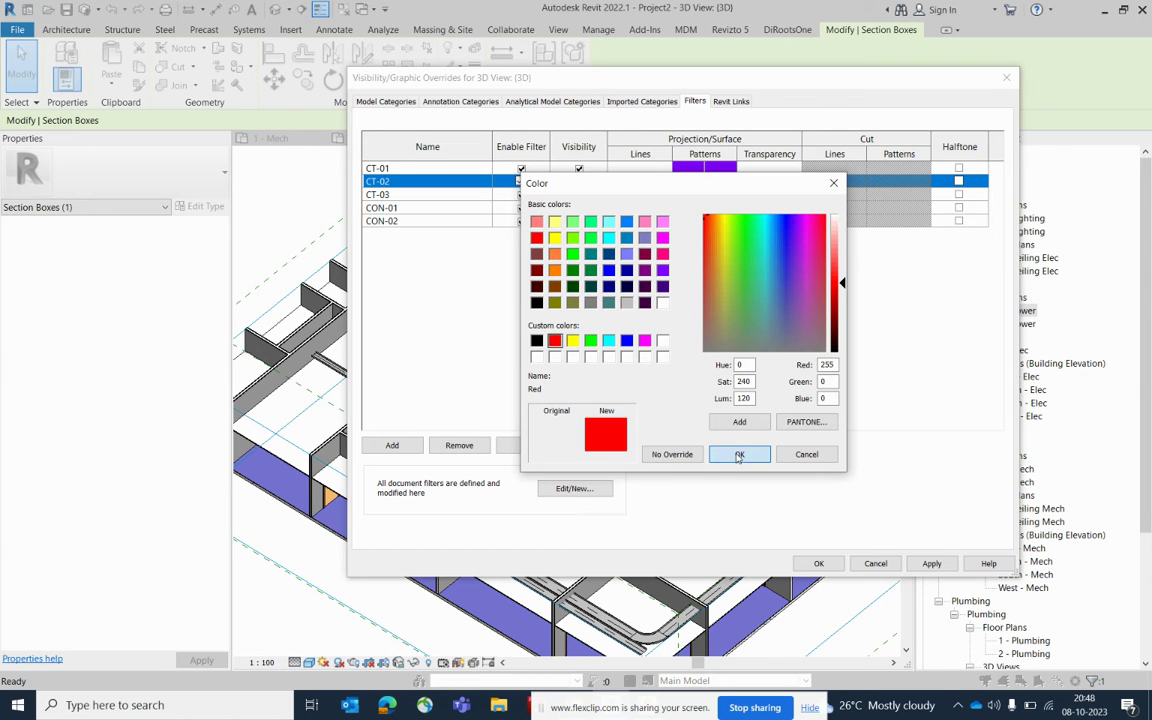
{"action": "left_click", "coordinate": [739, 455]}
Override the CT-02 filter's surface background pattern with a red solid fill and accept the pattern overrides.
{"action": "left_click", "coordinate": [728, 342]}
{"action": "left_click", "coordinate": [691, 366]}
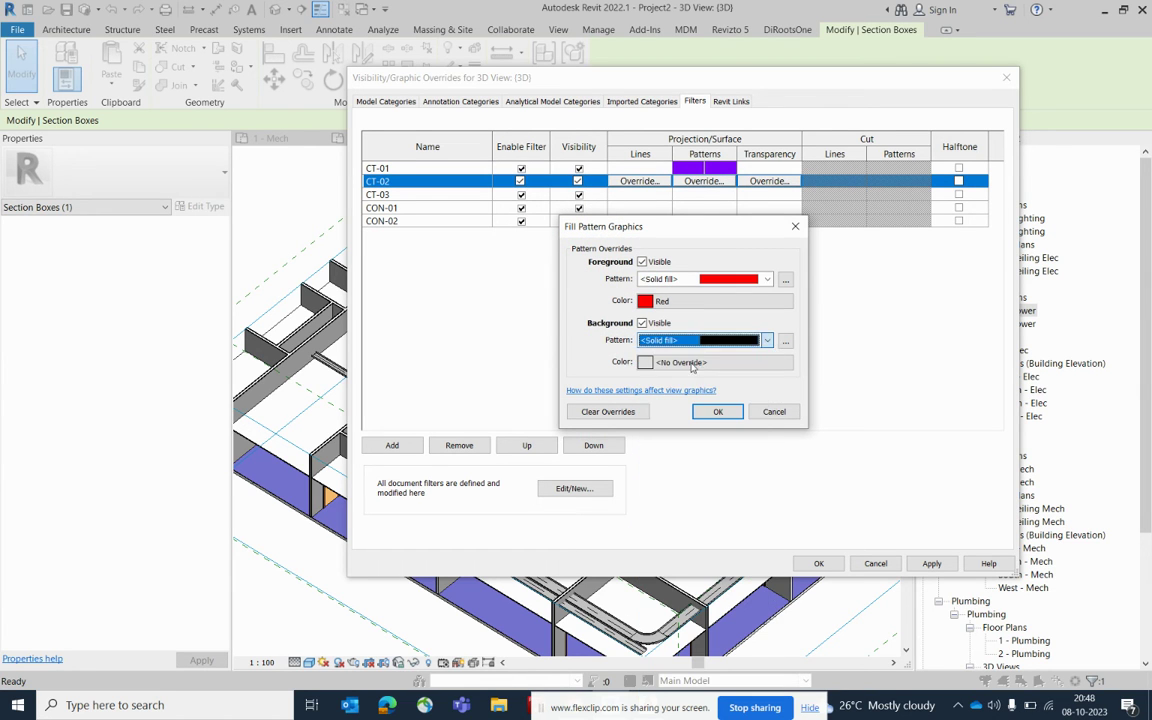
{"action": "left_click", "coordinate": [686, 363]}
{"action": "left_click", "coordinate": [554, 341]}
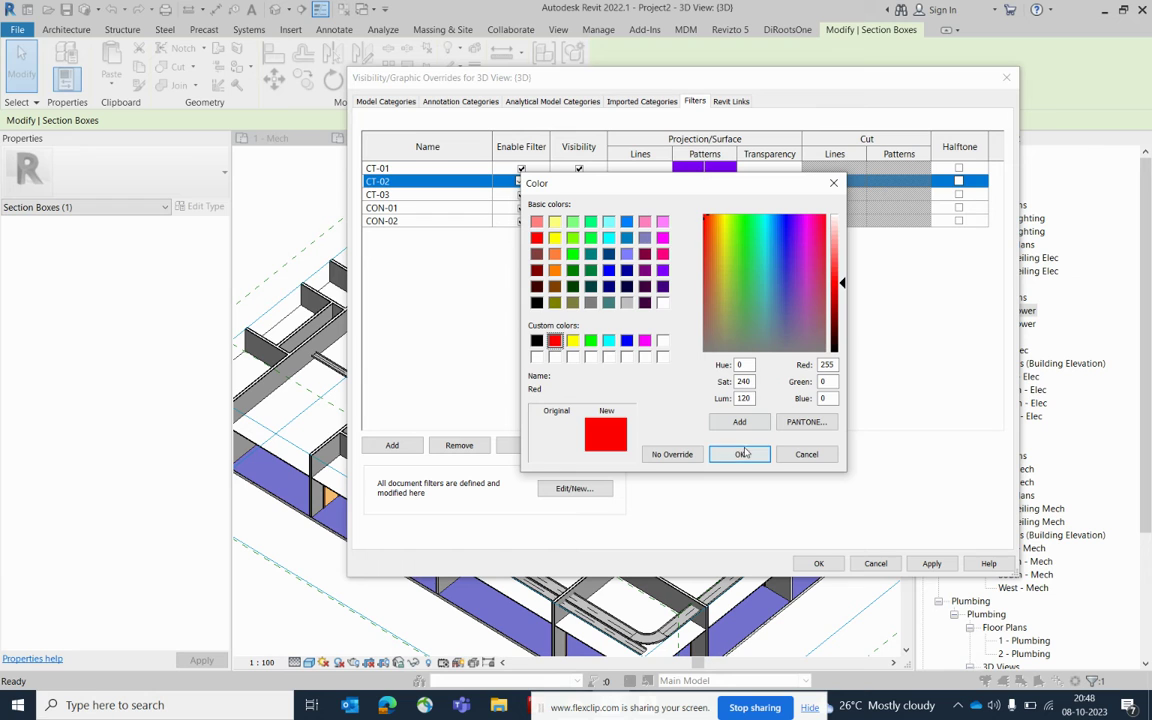
{"action": "left_click", "coordinate": [739, 455]}
{"action": "left_click", "coordinate": [717, 412]}
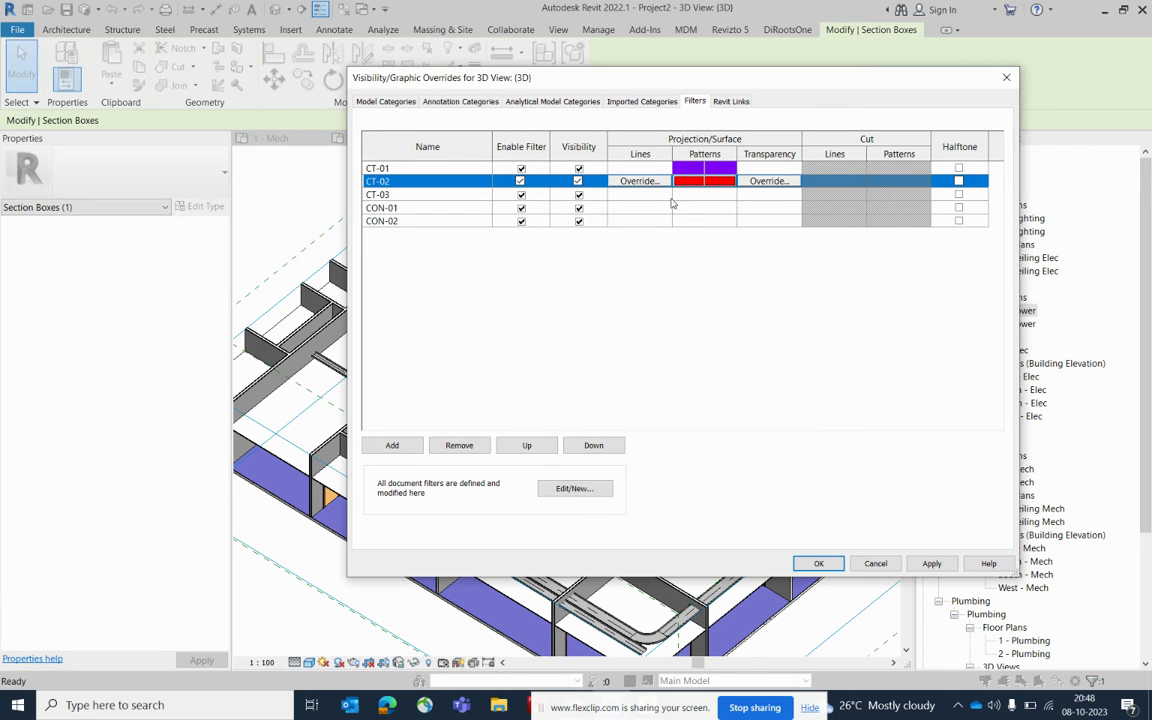
Override the CT-03 filter's surface foreground pattern with a solid fill in blue.
{"action": "left_click", "coordinate": [704, 194]}
{"action": "left_click", "coordinate": [704, 194]}
{"action": "left_click", "coordinate": [705, 279]}
{"action": "scroll", "coordinate": [640, 380], "scroll_direction": "up", "scroll_amount": 2}
{"action": "left_click", "coordinate": [650, 302]}
{"action": "left_click", "coordinate": [680, 301]}
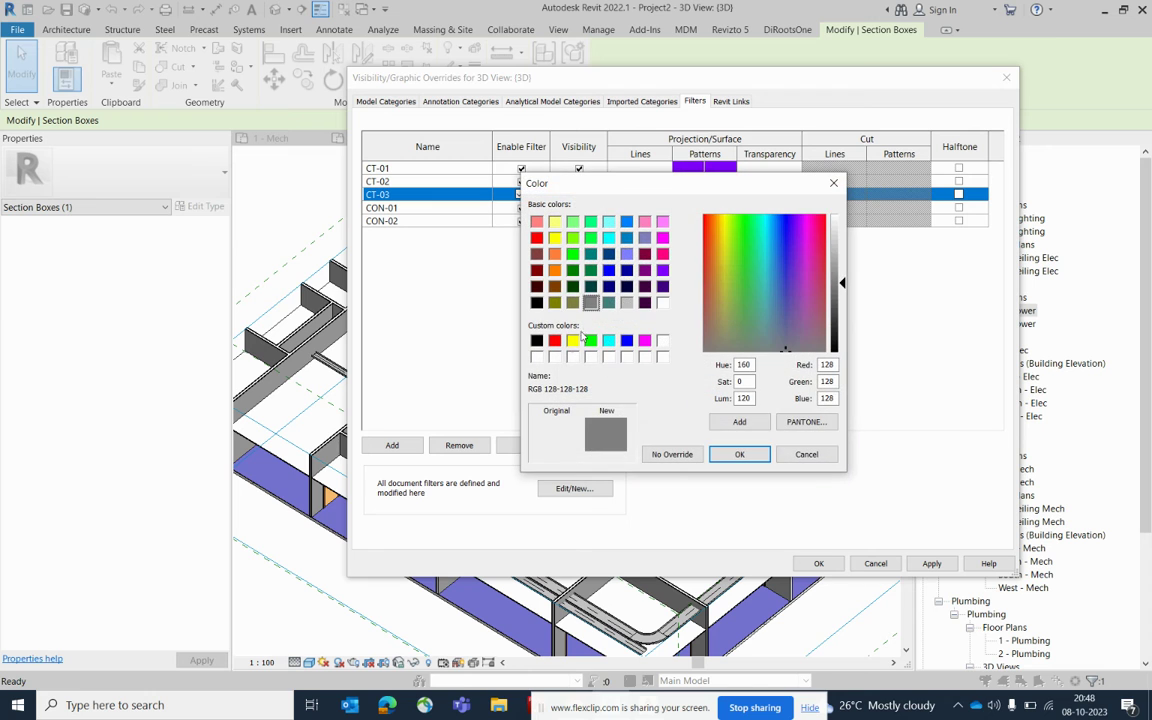
{"action": "left_click", "coordinate": [609, 270]}
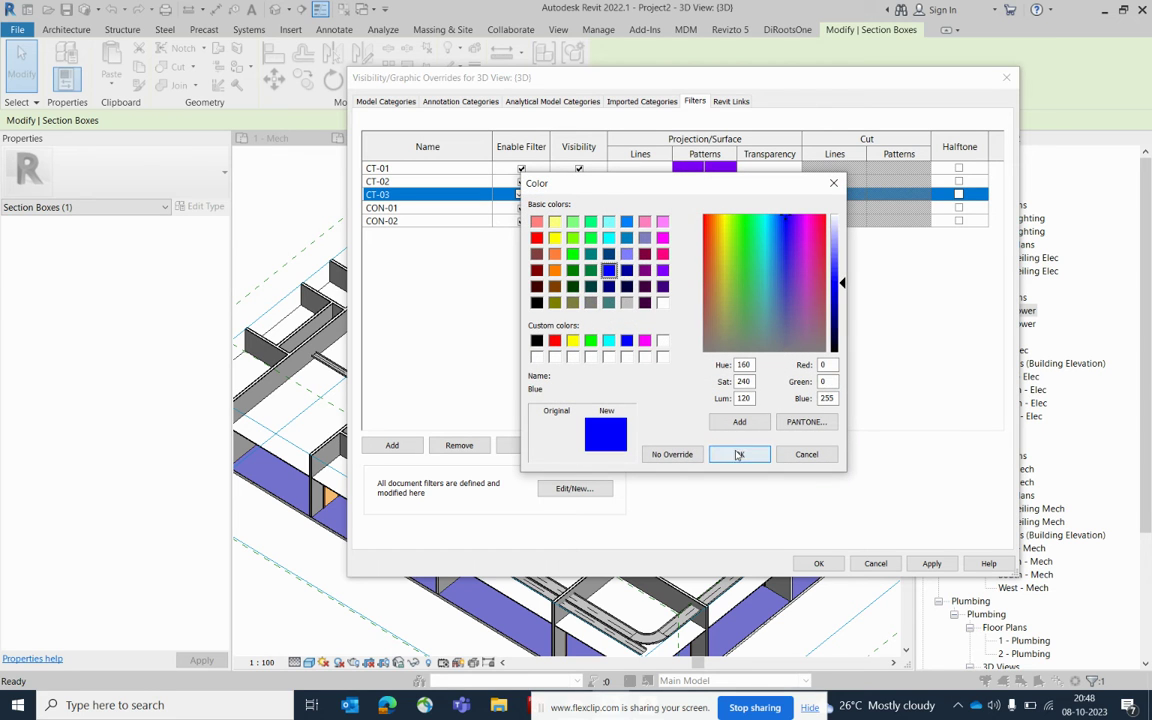
{"action": "left_click", "coordinate": [738, 455]}
Override the CT-03 filter's surface background pattern with a blue solid fill and accept the pattern overrides.
{"action": "left_click", "coordinate": [744, 343]}
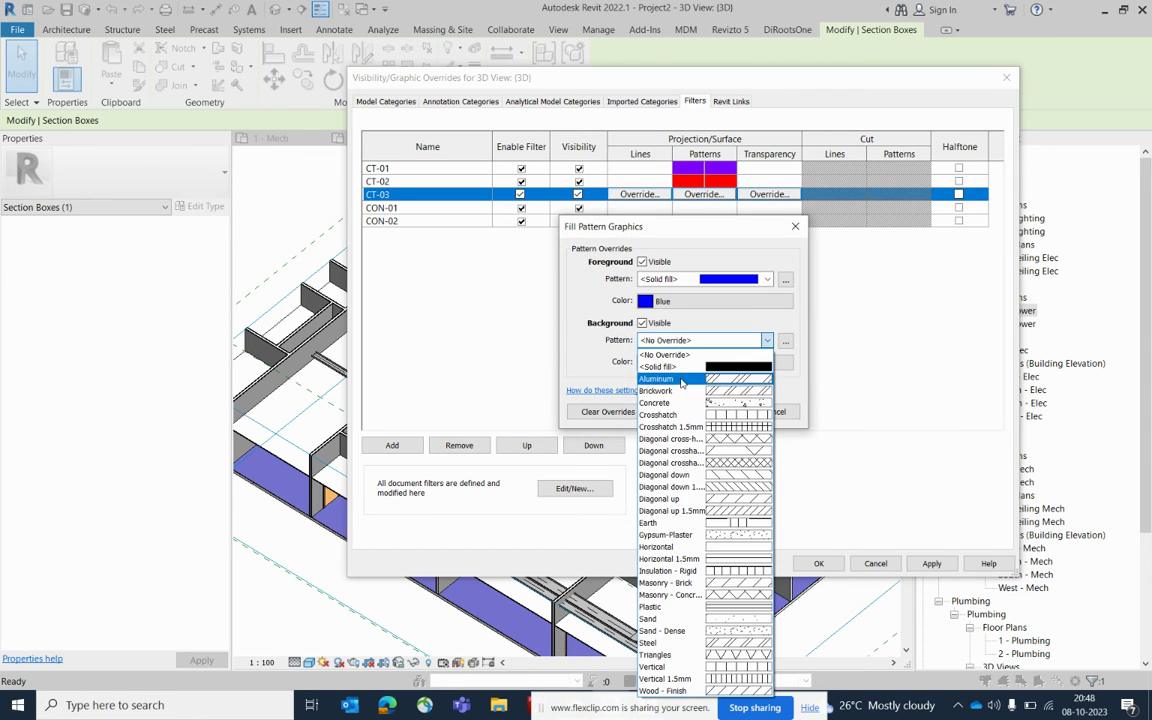
{"action": "left_click", "coordinate": [672, 365]}
{"action": "left_click", "coordinate": [684, 363]}
{"action": "left_click", "coordinate": [626, 340]}
{"action": "left_click", "coordinate": [738, 455]}
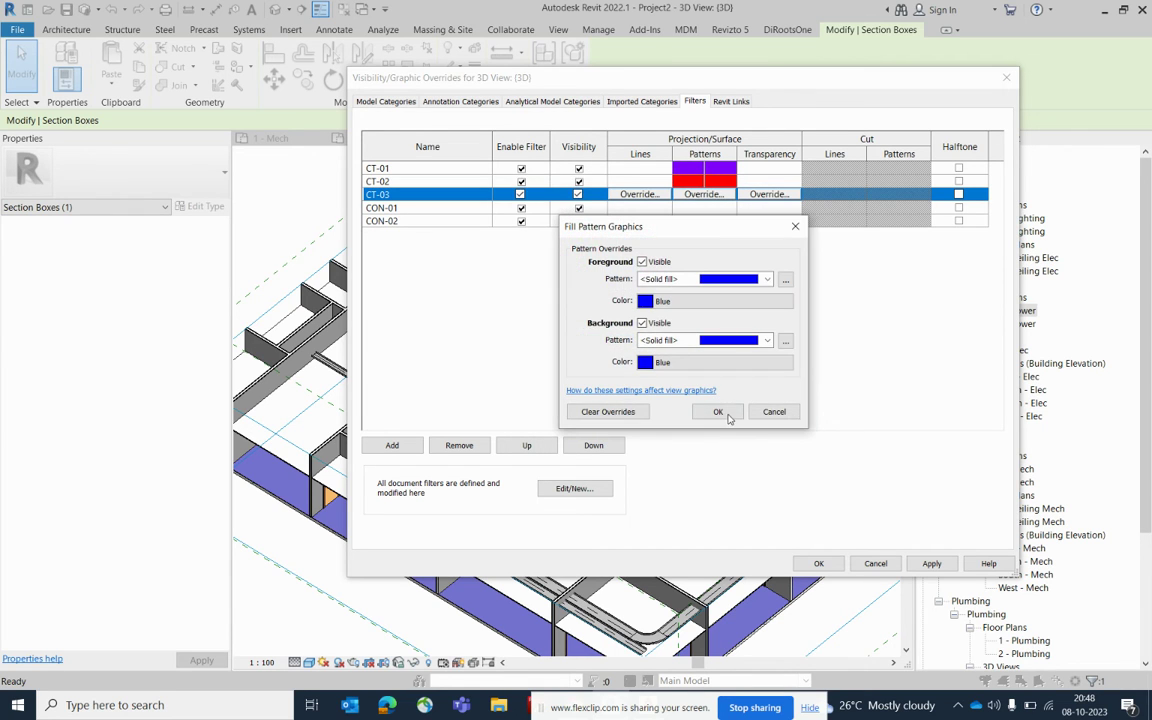
{"action": "left_click", "coordinate": [717, 410]}
Override the CON-01 filter's surface foreground pattern with a solid fill in orange, RGB 255-128-000.
{"action": "double_click", "coordinate": [704, 207]}
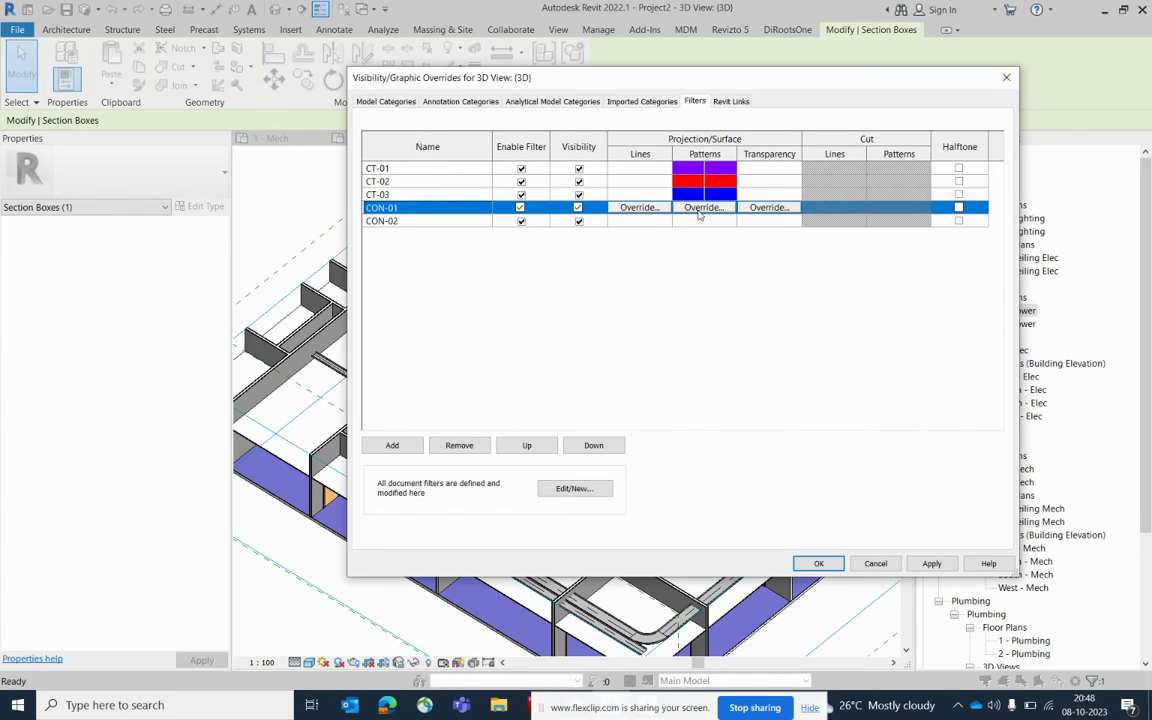
{"action": "left_click", "coordinate": [703, 280]}
{"action": "scroll", "coordinate": [703, 283], "scroll_direction": "up", "scroll_amount": 3}
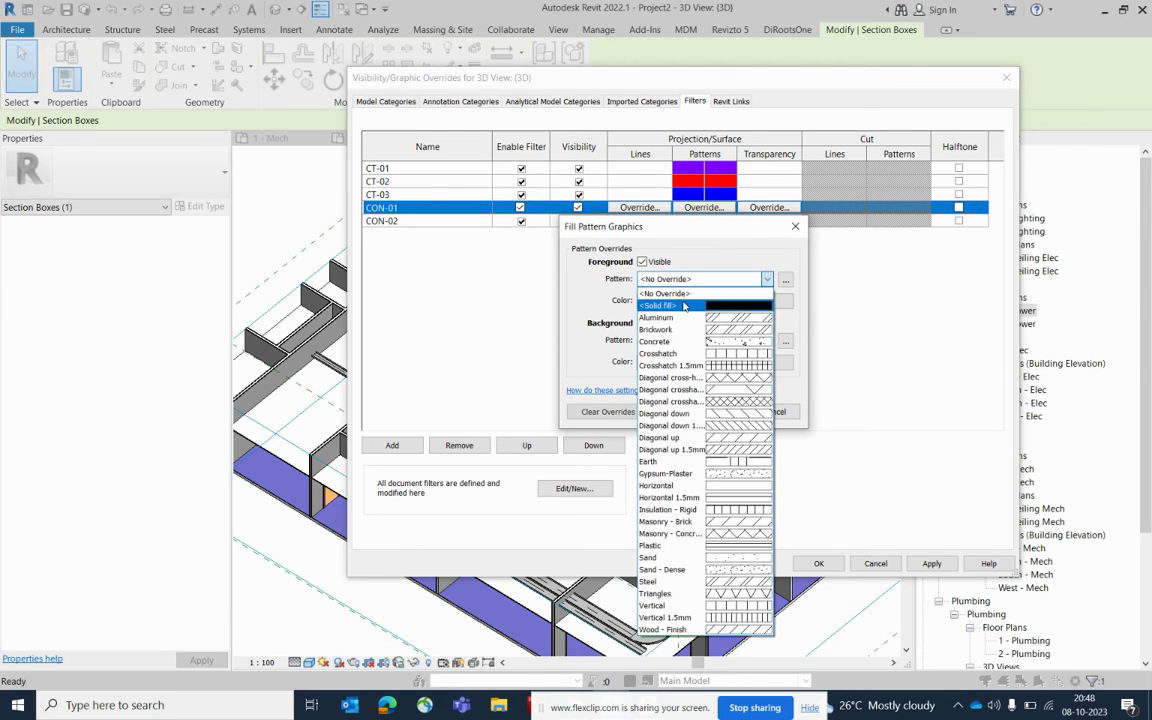
{"action": "left_click", "coordinate": [680, 292]}
{"action": "left_click", "coordinate": [740, 301]}
{"action": "left_click", "coordinate": [554, 270]}
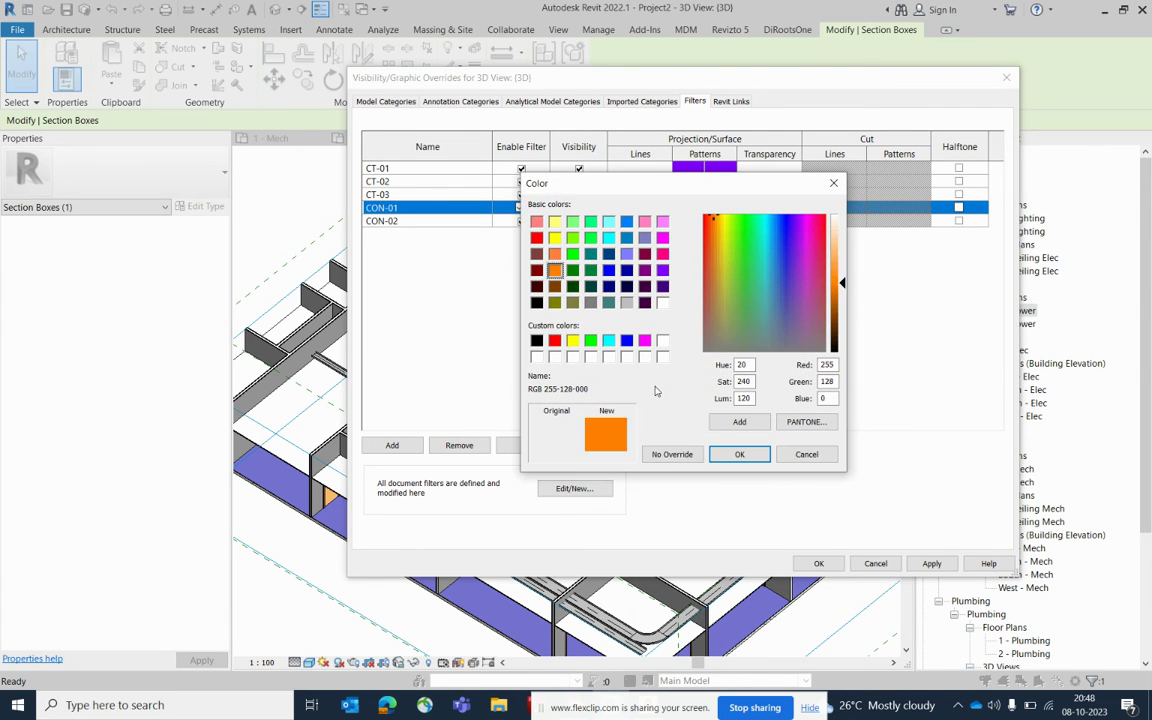
{"action": "left_click", "coordinate": [739, 454]}
Override the CON-01 filter's surface background pattern with a solid fill in RGB 255-128-064 and accept the pattern overrides.
{"action": "left_click", "coordinate": [703, 341]}
{"action": "left_click", "coordinate": [703, 367]}
{"action": "left_click", "coordinate": [704, 363]}
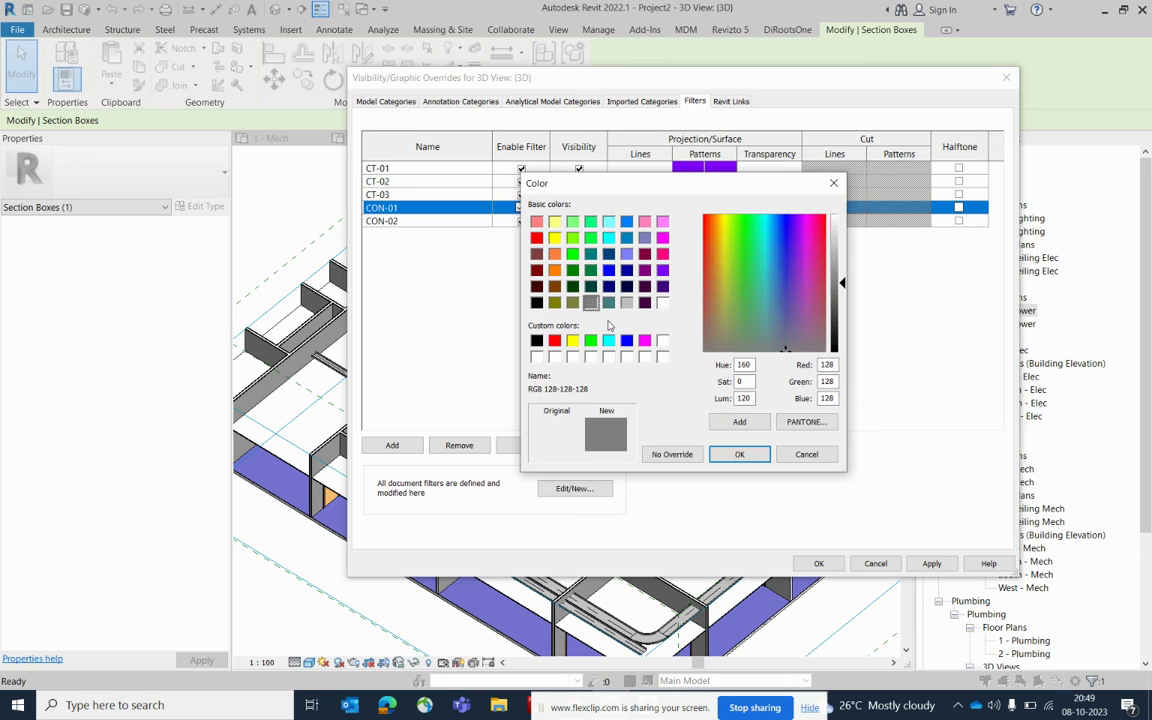
{"action": "left_click", "coordinate": [554, 254]}
{"action": "left_click", "coordinate": [719, 458]}
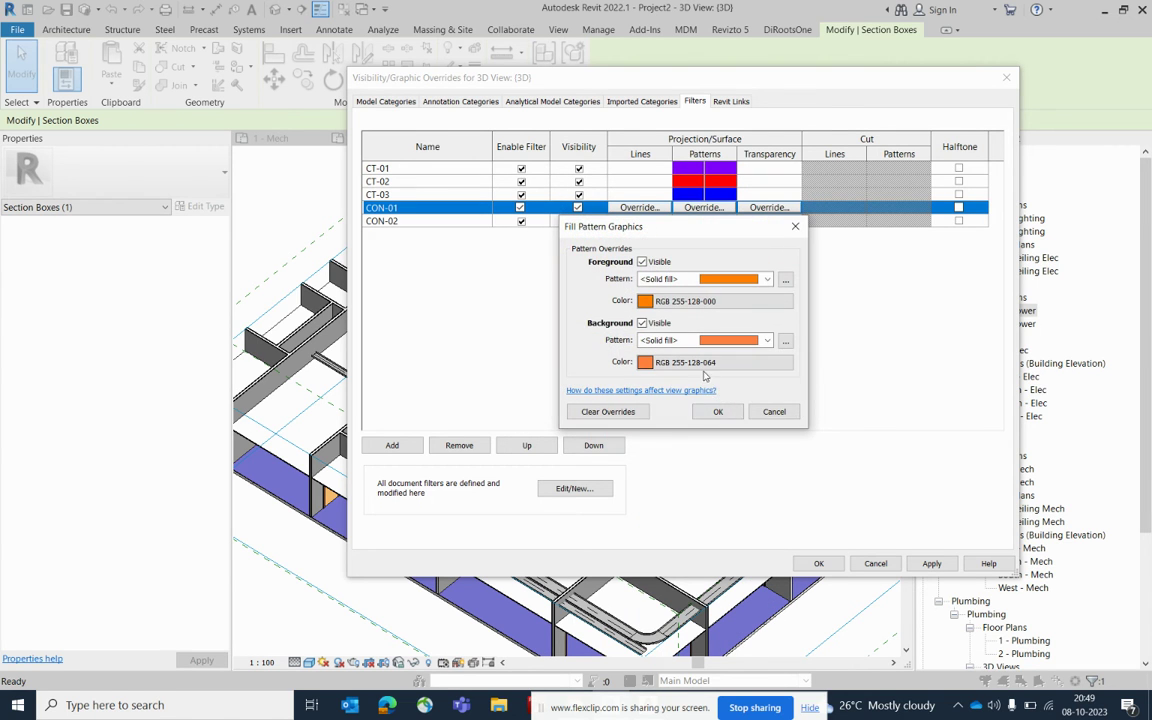
{"action": "left_click", "coordinate": [713, 412]}
Override the CON-02 filter's surface foreground pattern with a solid fill in orange, RGB 255-128-000.
{"action": "left_click", "coordinate": [706, 220]}
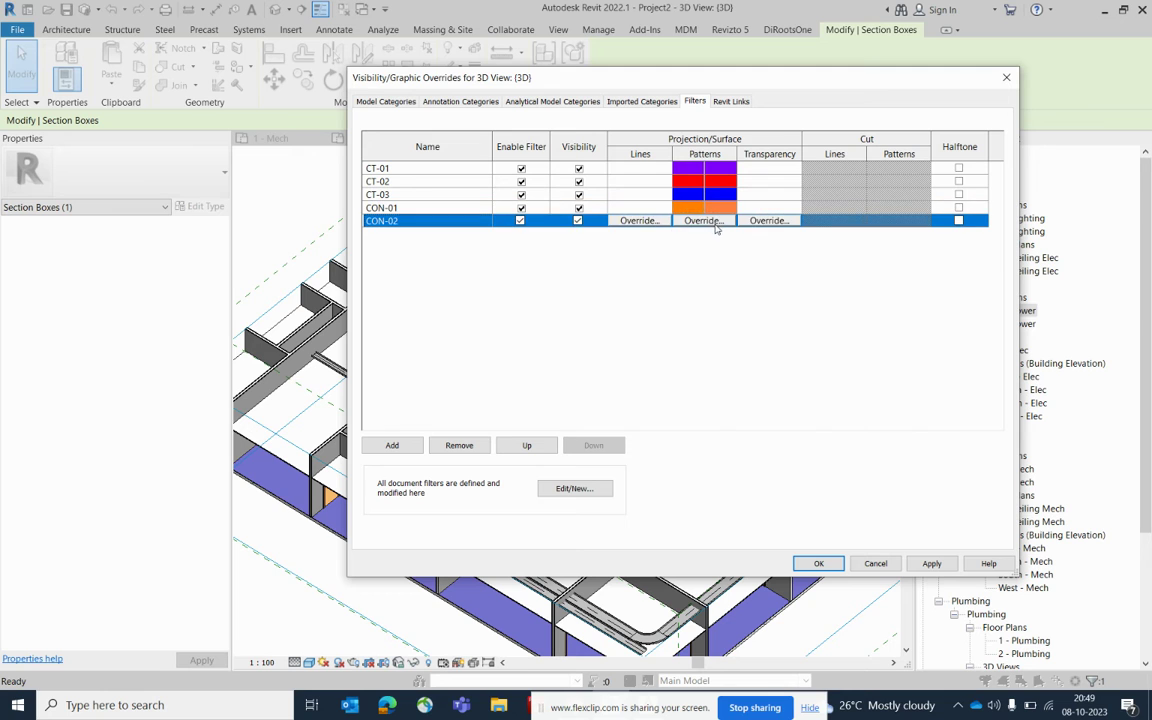
{"action": "left_click", "coordinate": [706, 220]}
{"action": "left_click", "coordinate": [680, 280]}
{"action": "left_click", "coordinate": [678, 304]}
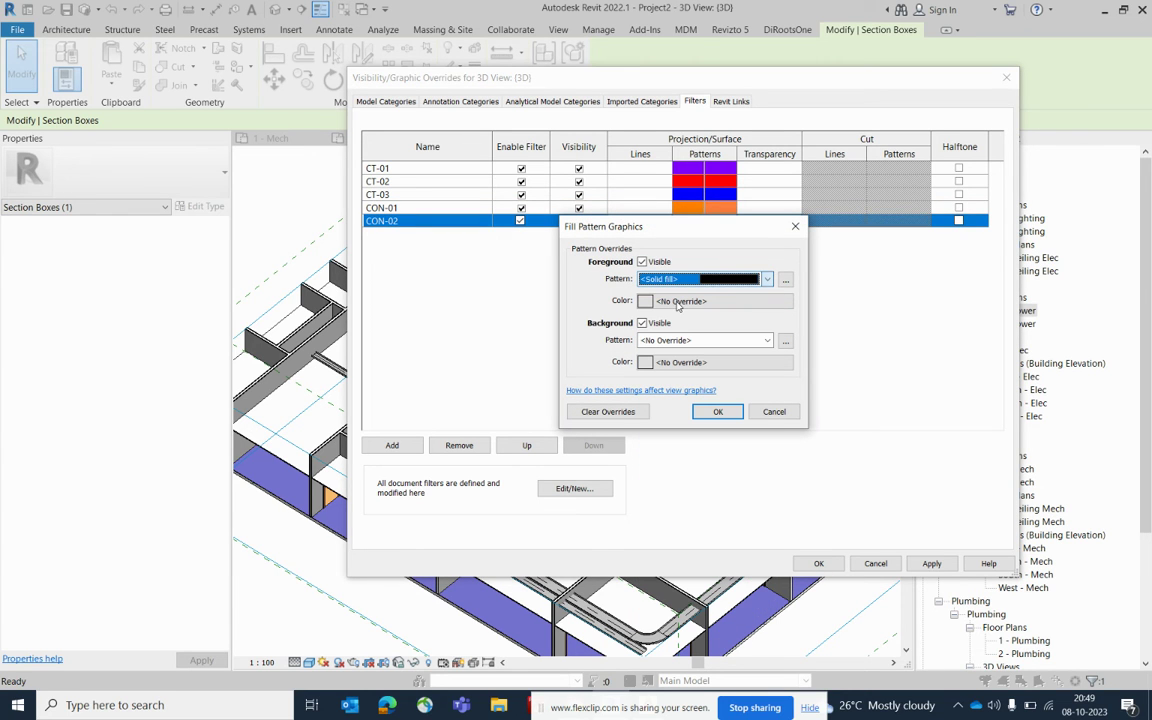
{"action": "left_click", "coordinate": [683, 302]}
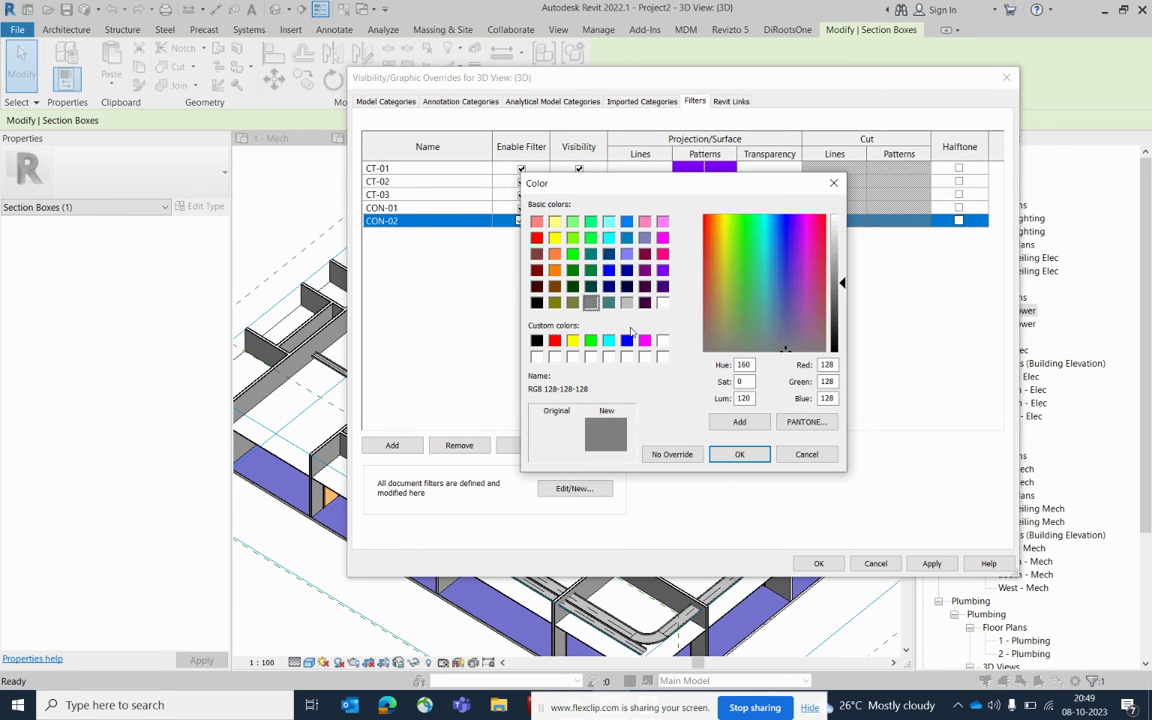
{"action": "left_click", "coordinate": [555, 270]}
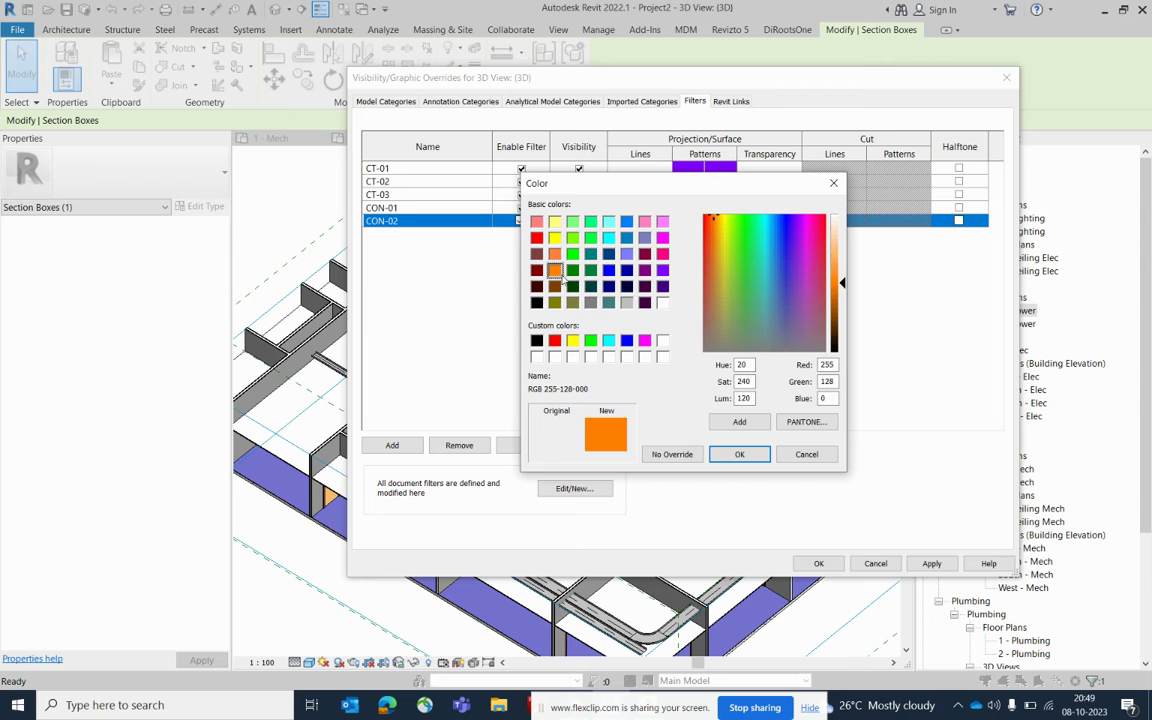
{"action": "left_click", "coordinate": [740, 455]}
Override the CON-02 filter's surface background pattern with a solid fill in RGB 255-128-064 and accept all the 3D view's filter overrides.
{"action": "left_click", "coordinate": [725, 342]}
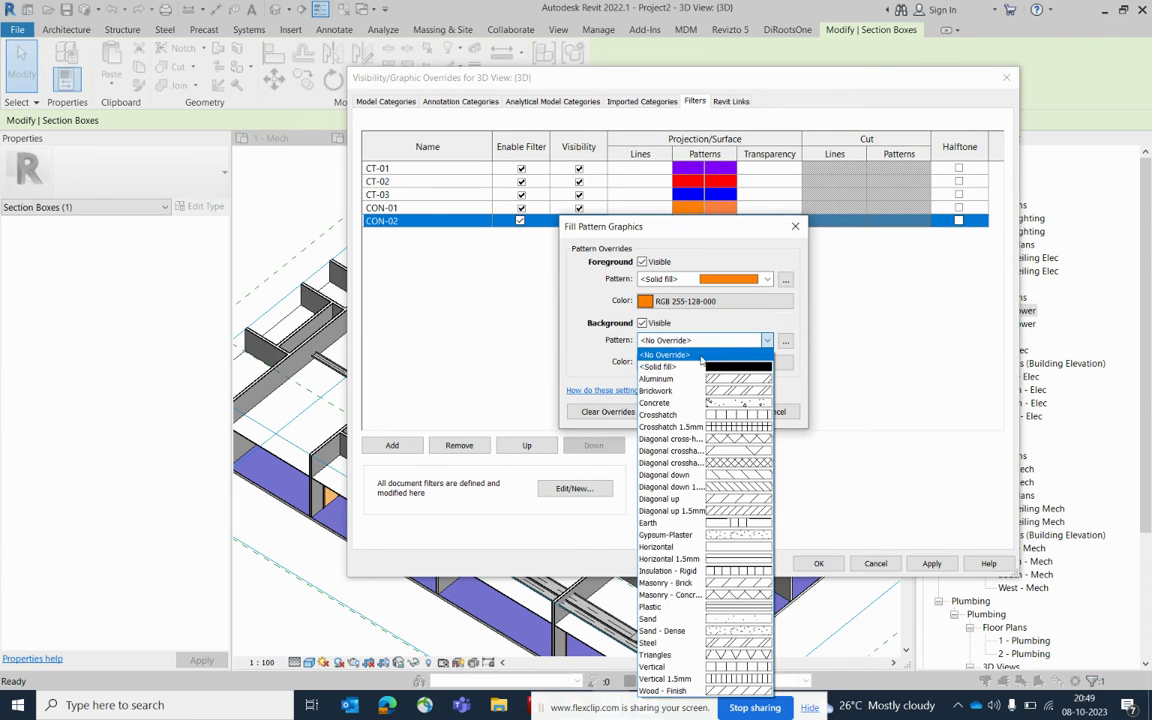
{"action": "left_click", "coordinate": [690, 366]}
{"action": "left_click", "coordinate": [688, 363]}
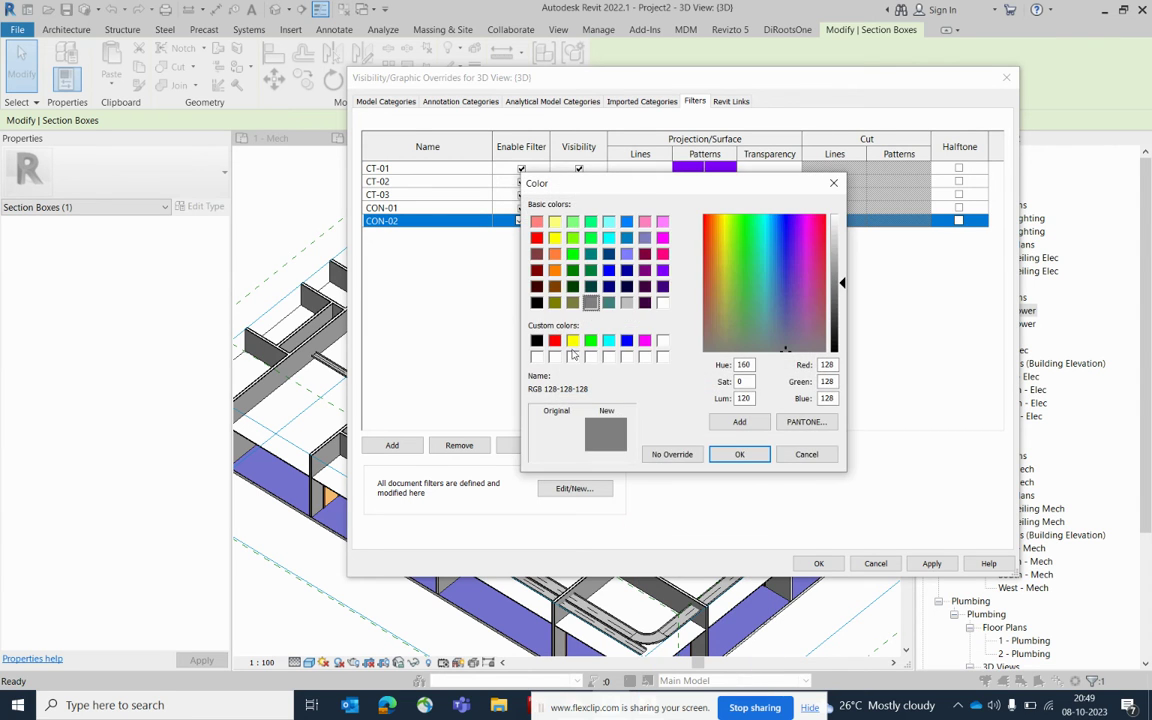
{"action": "left_click", "coordinate": [556, 262]}
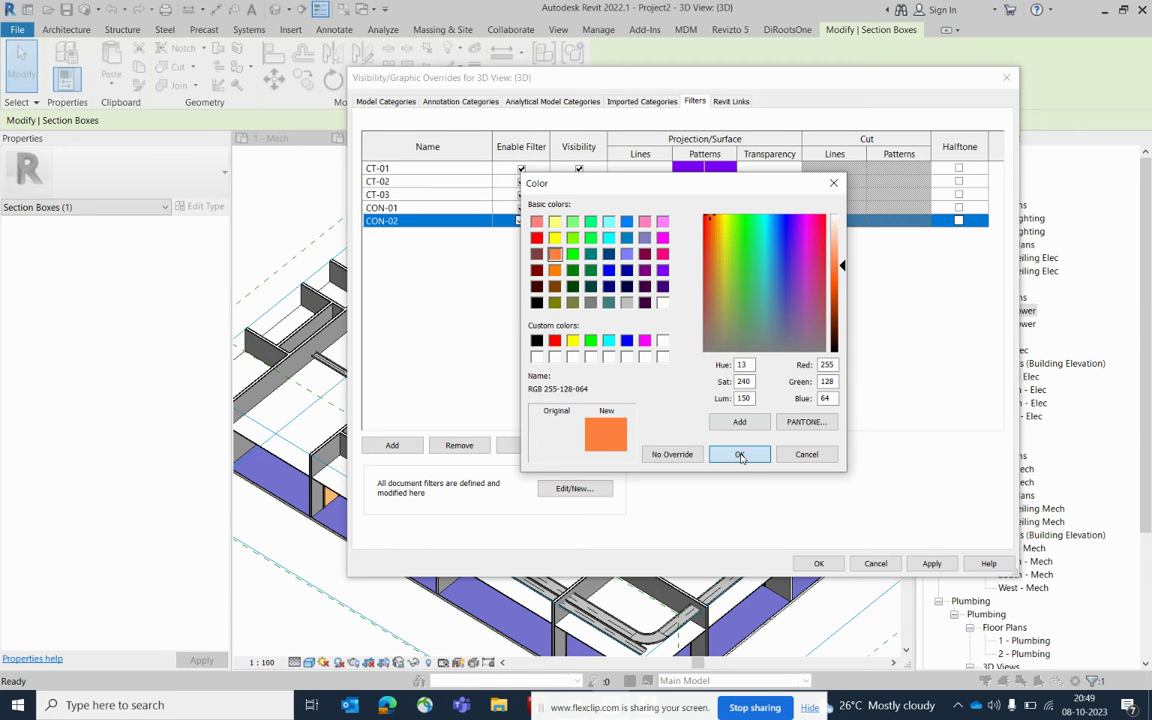
{"action": "left_click", "coordinate": [739, 455]}
{"action": "left_click", "coordinate": [717, 411]}
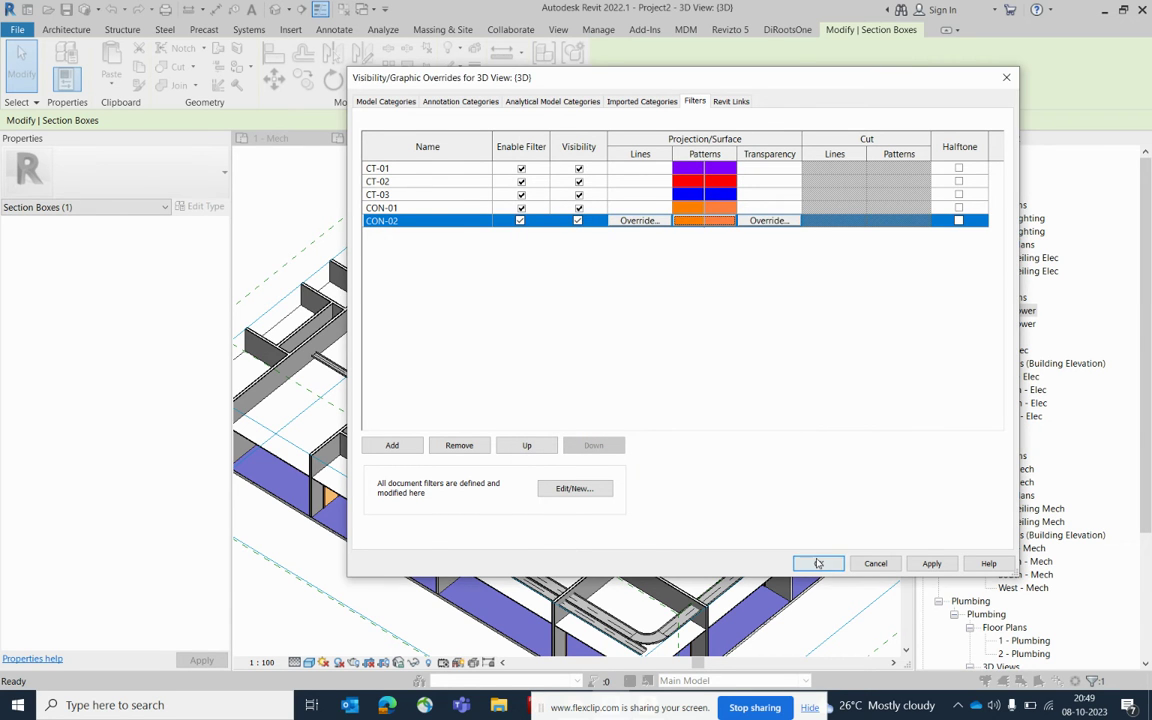
{"action": "left_click", "coordinate": [818, 563]}
{"action": "key", "text": "Escape"}
In the 3D view seen from the top, draw a similar 600 mm wide tray with Service Type CT-01, horizontally linking the two vertical CT-01 trays.
{"action": "middle_click_drag", "start_coordinate": [646, 432], "coordinate": [706, 615], "text": "shift"}
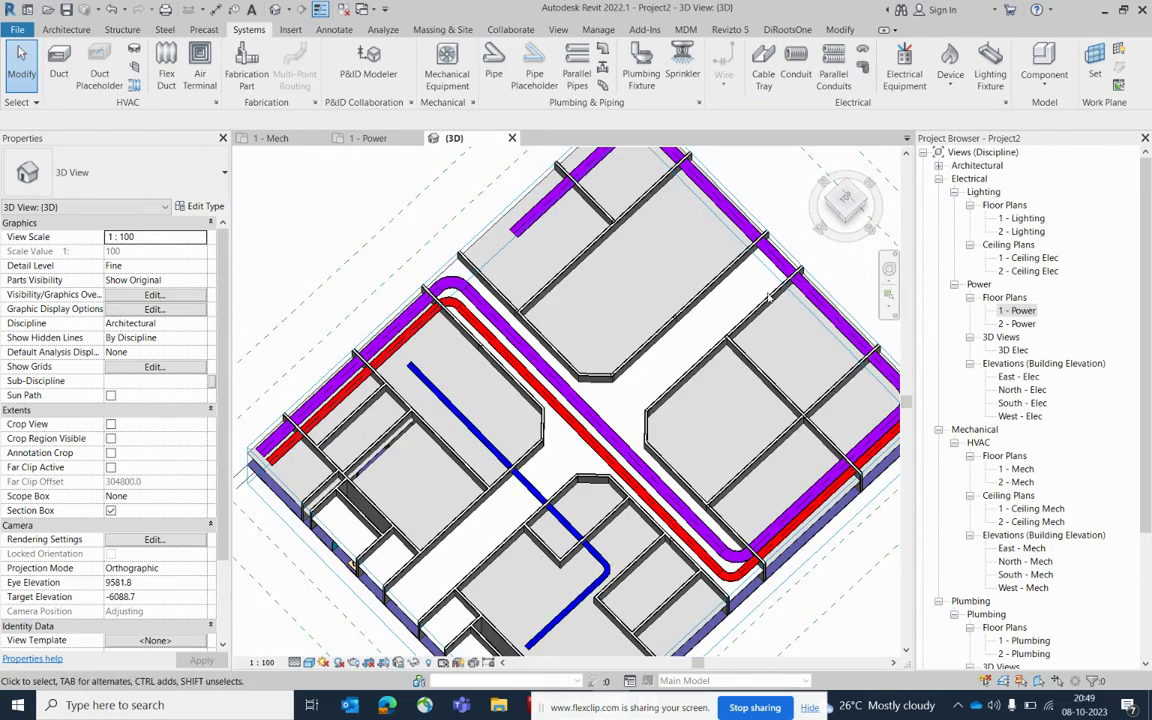
{"action": "left_click", "coordinate": [846, 198]}
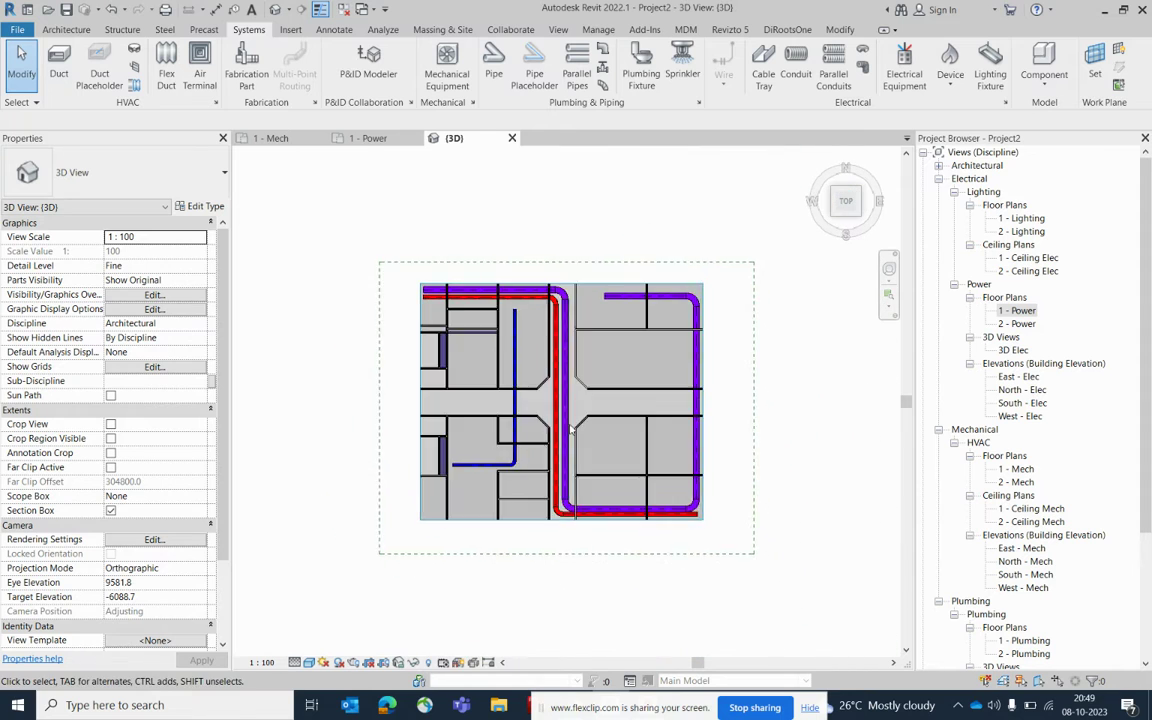
{"action": "left_click", "coordinate": [565, 403]}
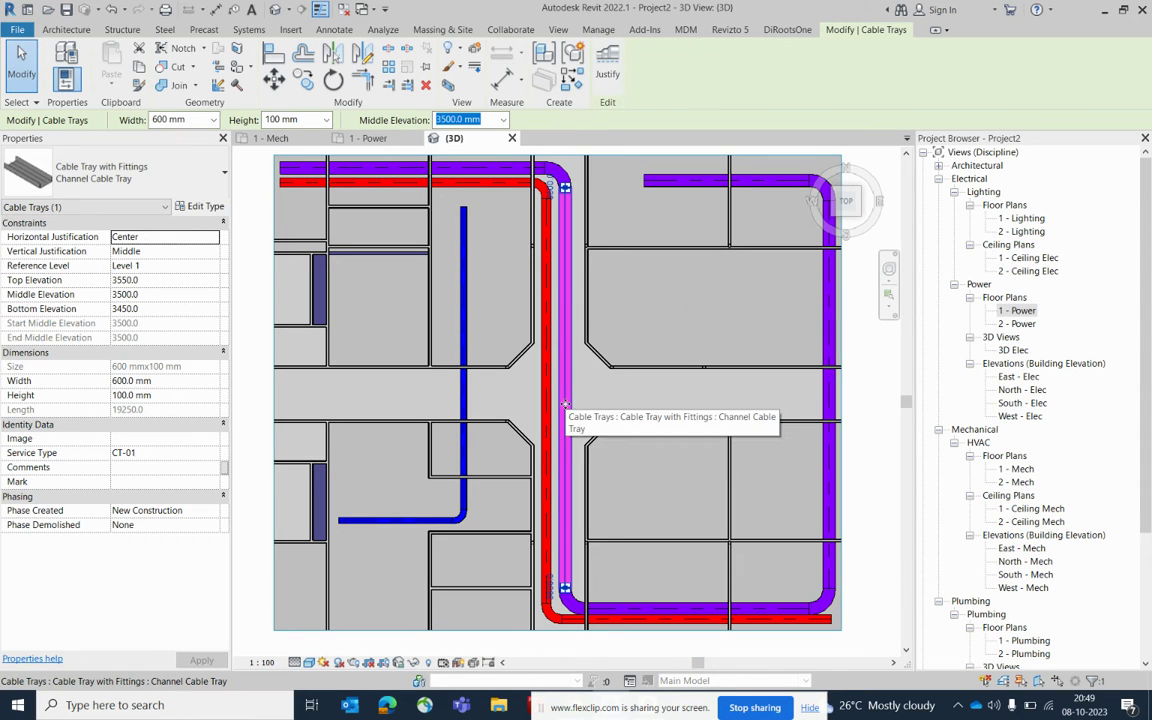
{"action": "right_click", "coordinate": [566, 405]}
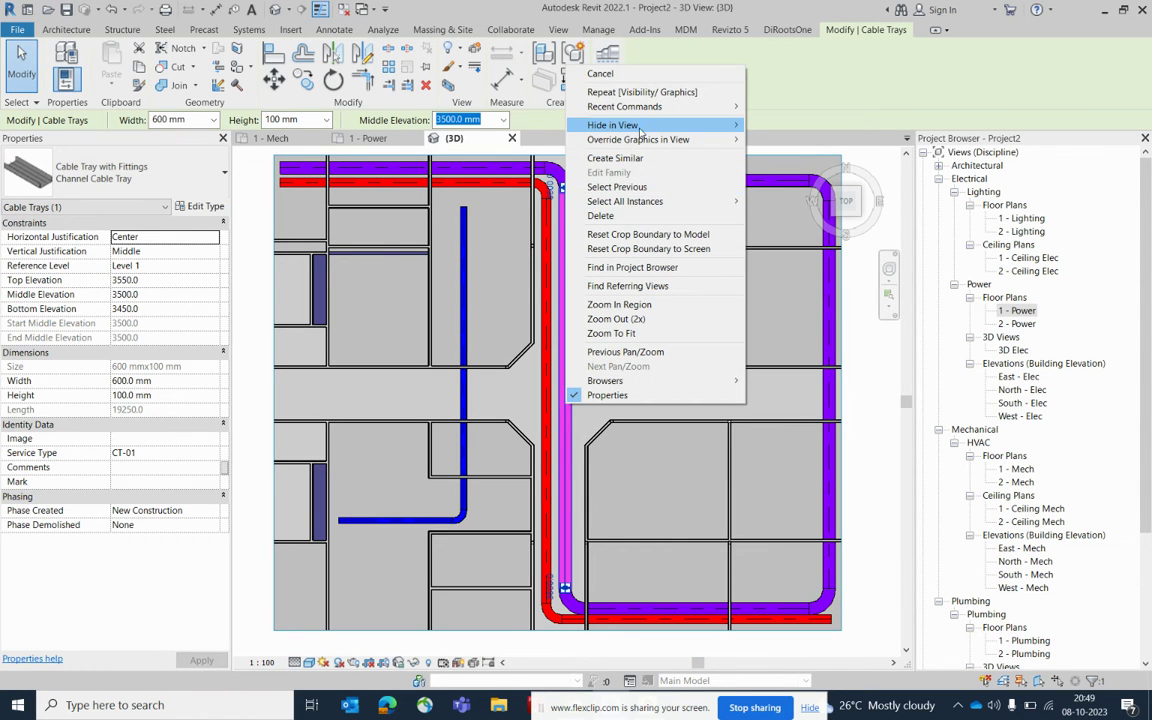
{"action": "left_click", "coordinate": [605, 158]}
{"action": "left_click", "coordinate": [180, 453]}
{"action": "key", "text": "BackSpace"}
{"action": "type", "text": "1"}
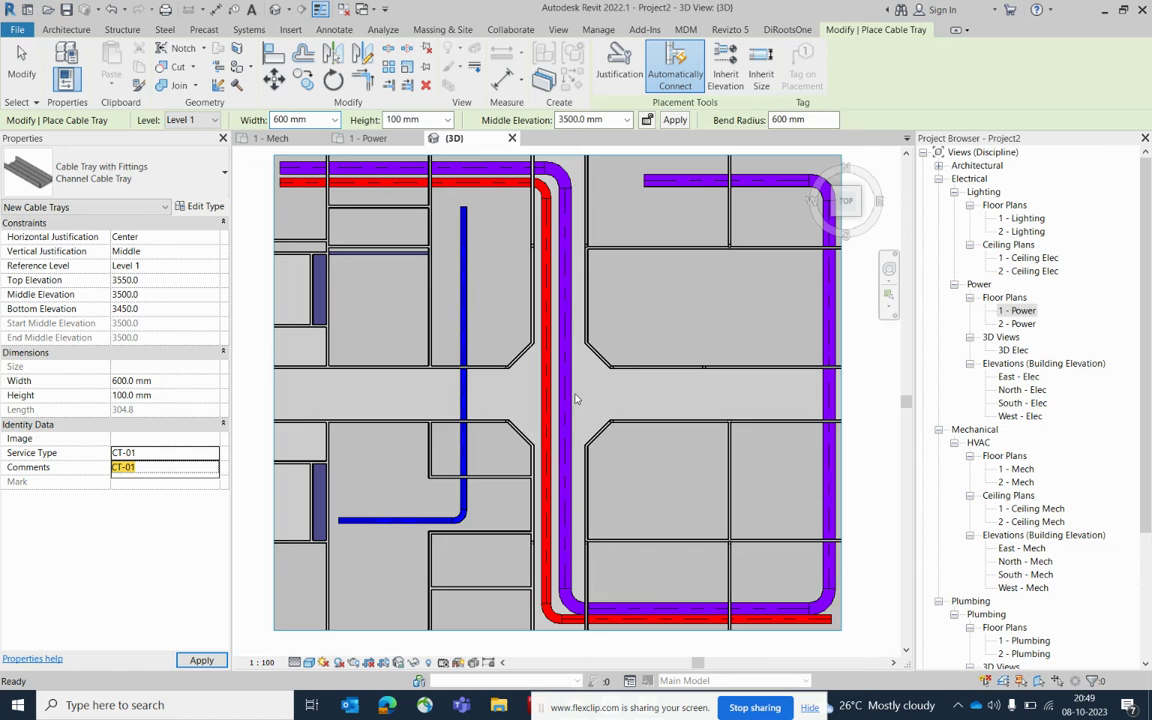
{"action": "left_click", "coordinate": [371, 504]}
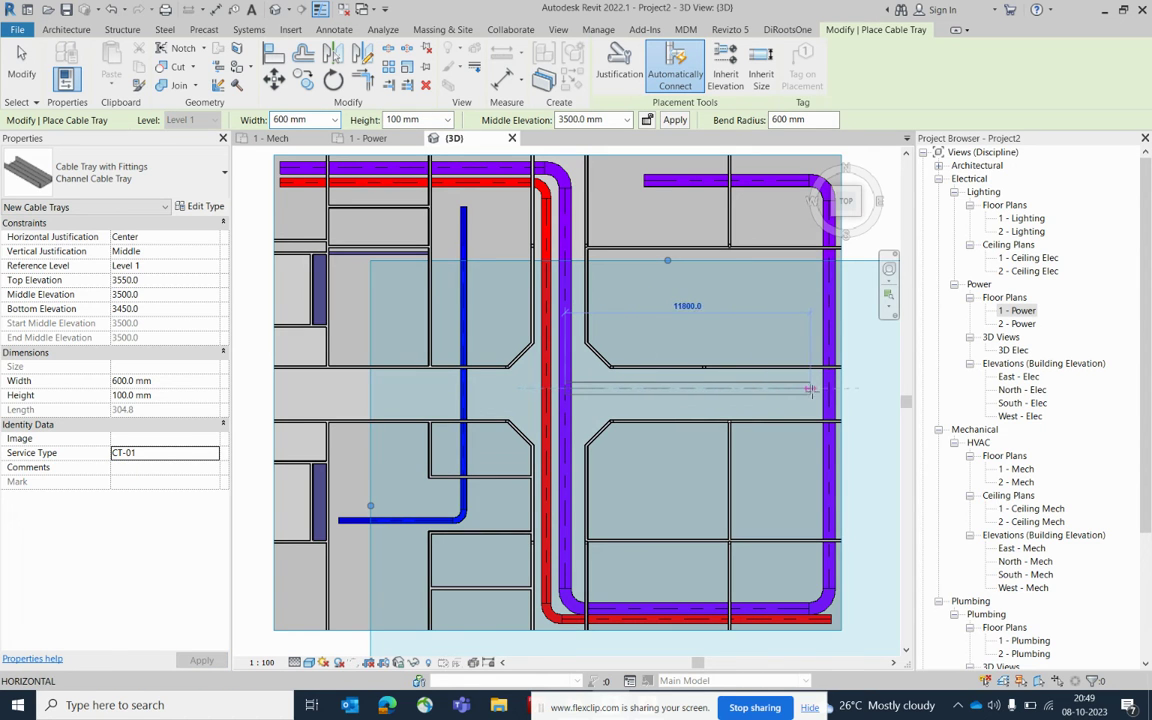
{"action": "left_click", "coordinate": [828, 389]}
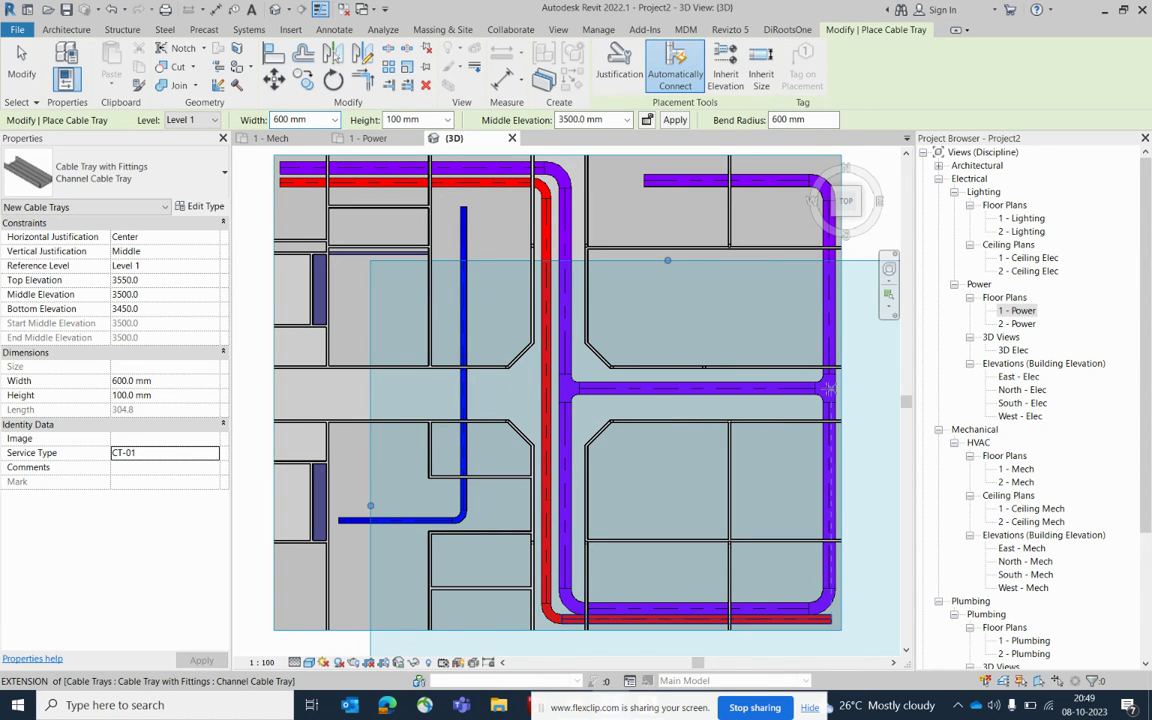
{"action": "key", "text": "Escape"}
{"action": "key", "text": "Escape"}
{"action": "scroll", "coordinate": [735, 394], "scroll_direction": "down", "scroll_amount": 1}
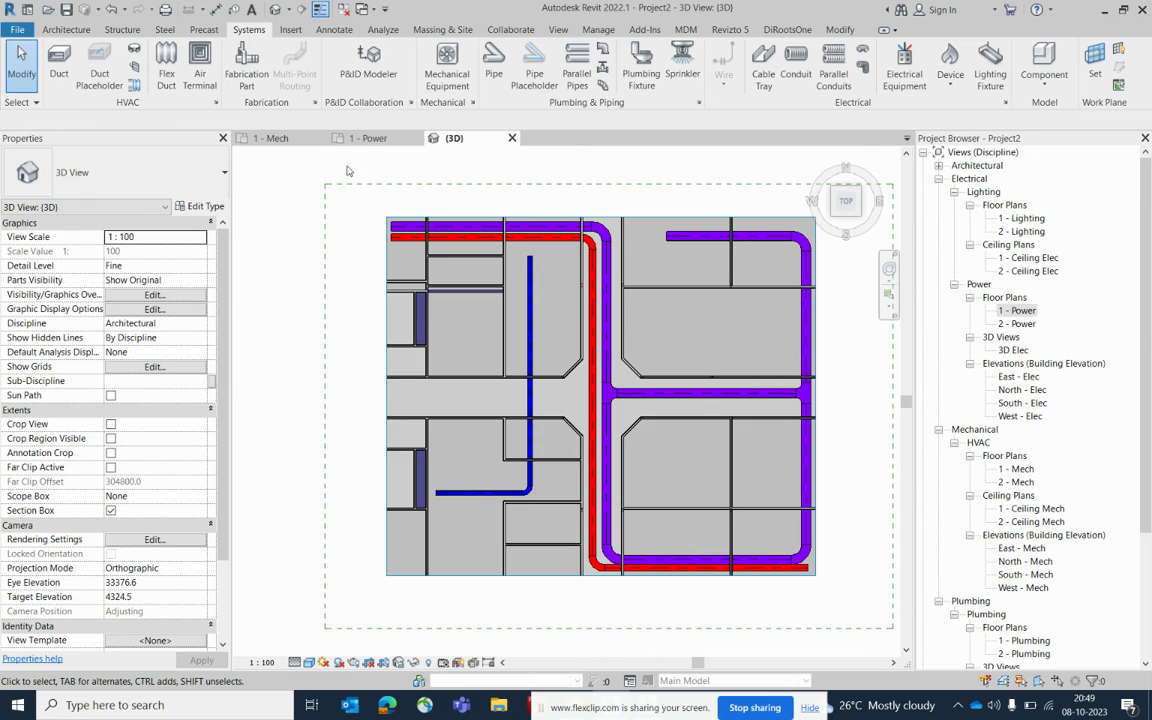
Set up a new conduit in the 1 - Power floor plan with Service Type CON-01 and a 129 mm diameter.
{"action": "left_click", "coordinate": [368, 140]}
{"action": "scroll", "coordinate": [486, 315], "scroll_direction": "up", "scroll_amount": 1}
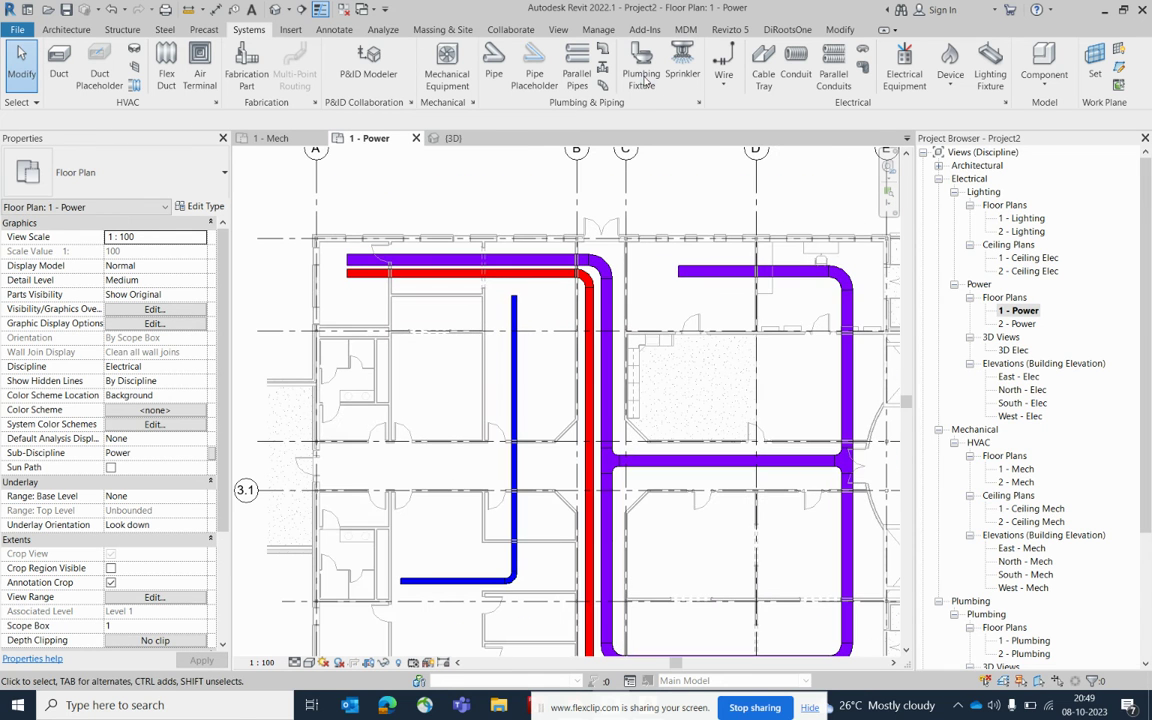
{"action": "left_click", "coordinate": [796, 66]}
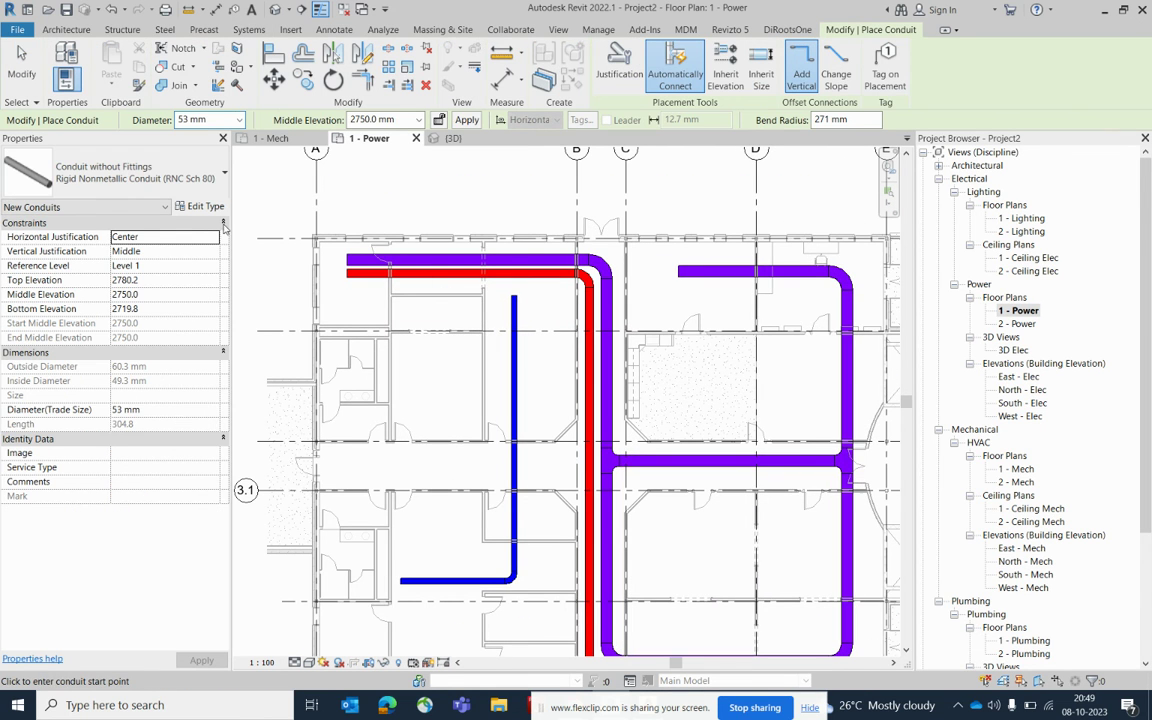
{"action": "left_click", "coordinate": [138, 467]}
{"action": "type", "text": "CON-01"}
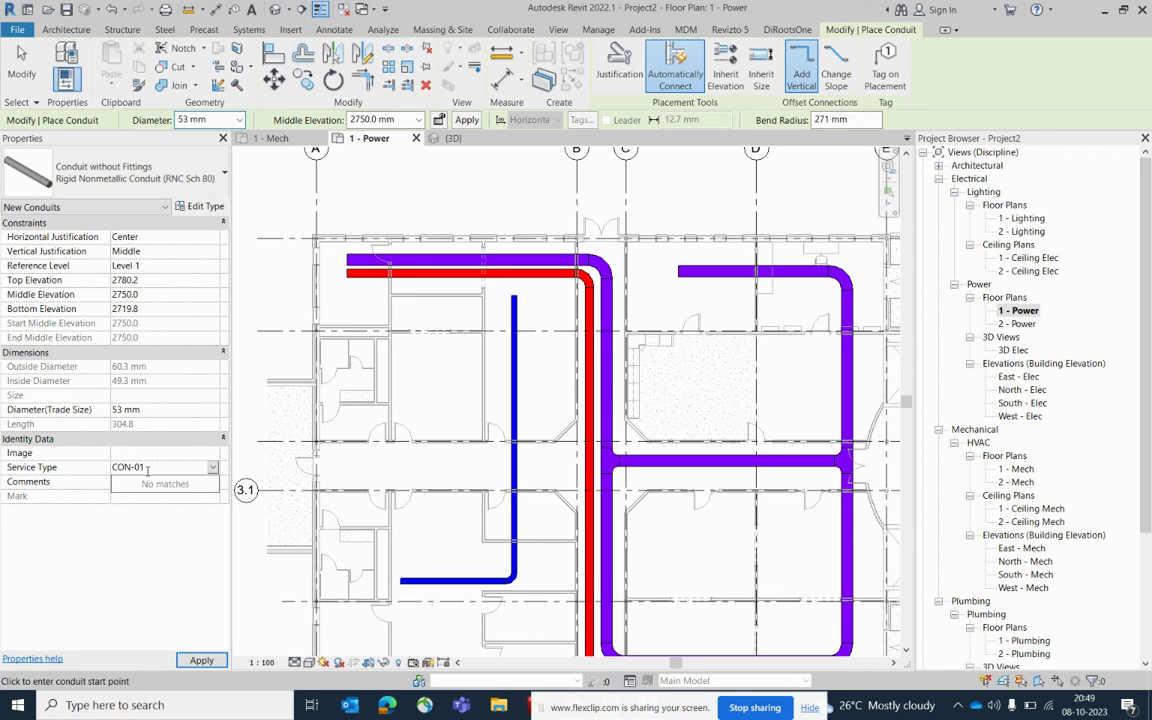
{"action": "scroll", "coordinate": [400, 315], "scroll_direction": "up", "scroll_amount": 2}
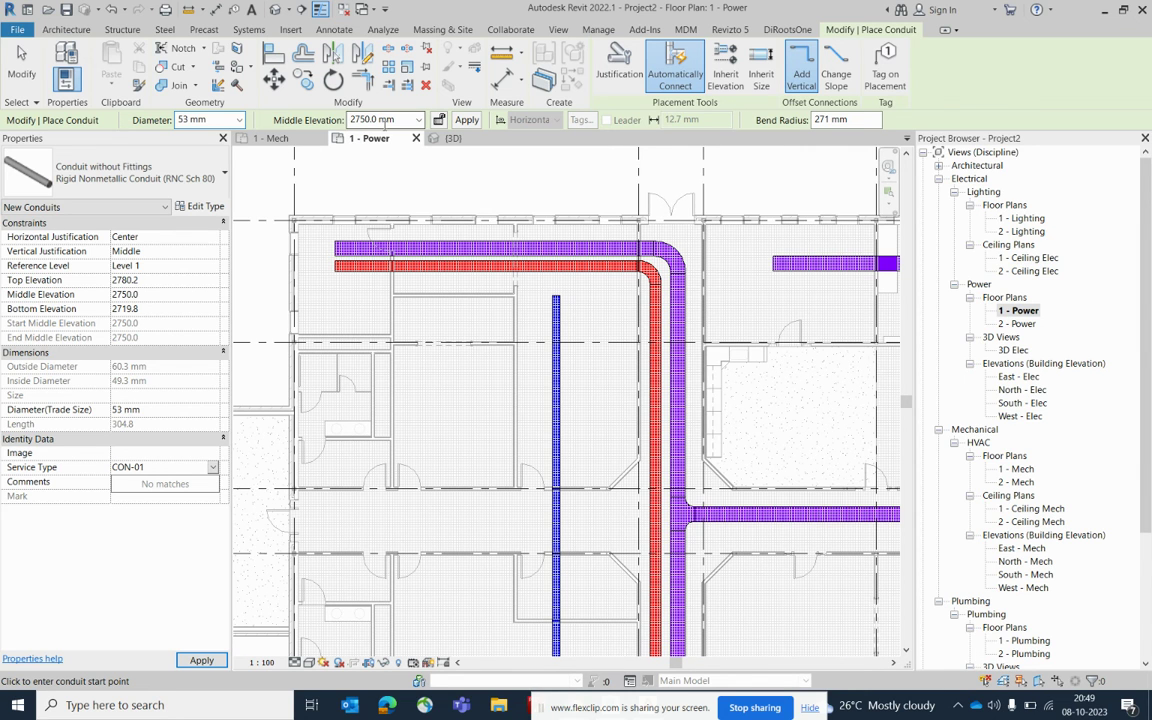
{"action": "left_click", "coordinate": [238, 120]}
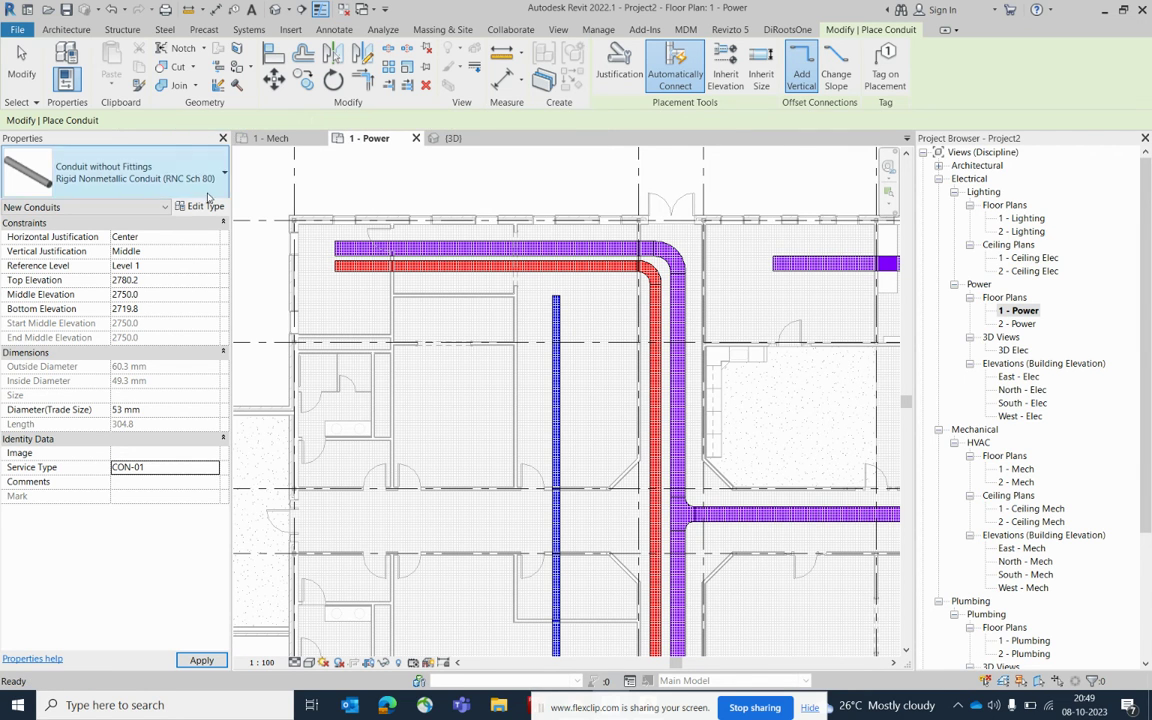
{"action": "left_click", "coordinate": [238, 120]}
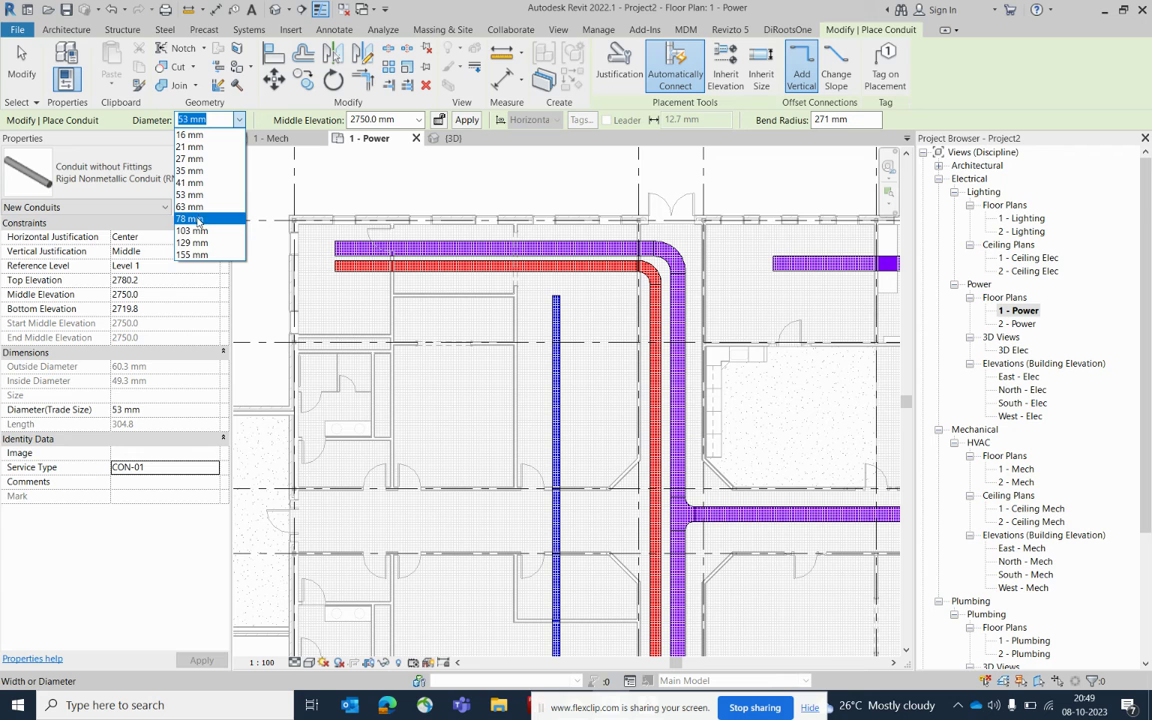
{"action": "left_click", "coordinate": [194, 243]}
Draw the CON-01 conduit as a three-segment run inside the red CT-02 tray, passing around the blue CT-03 tray.
{"action": "left_click", "coordinate": [349, 283]}
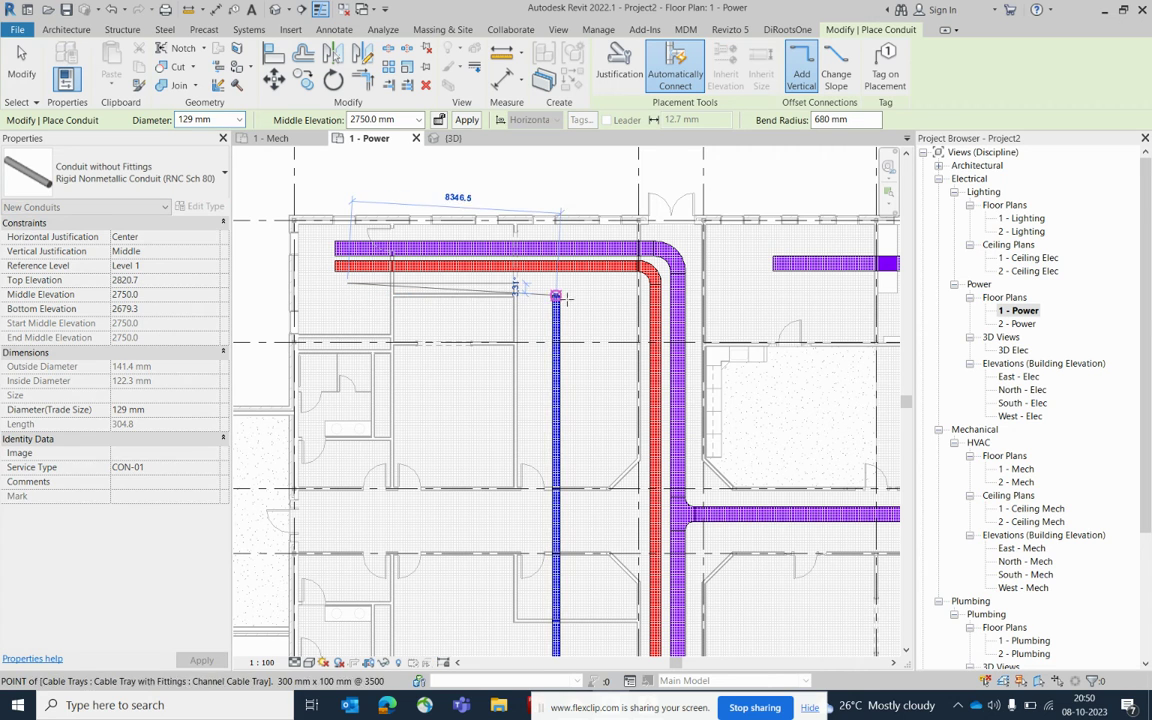
{"action": "left_click", "coordinate": [620, 284]}
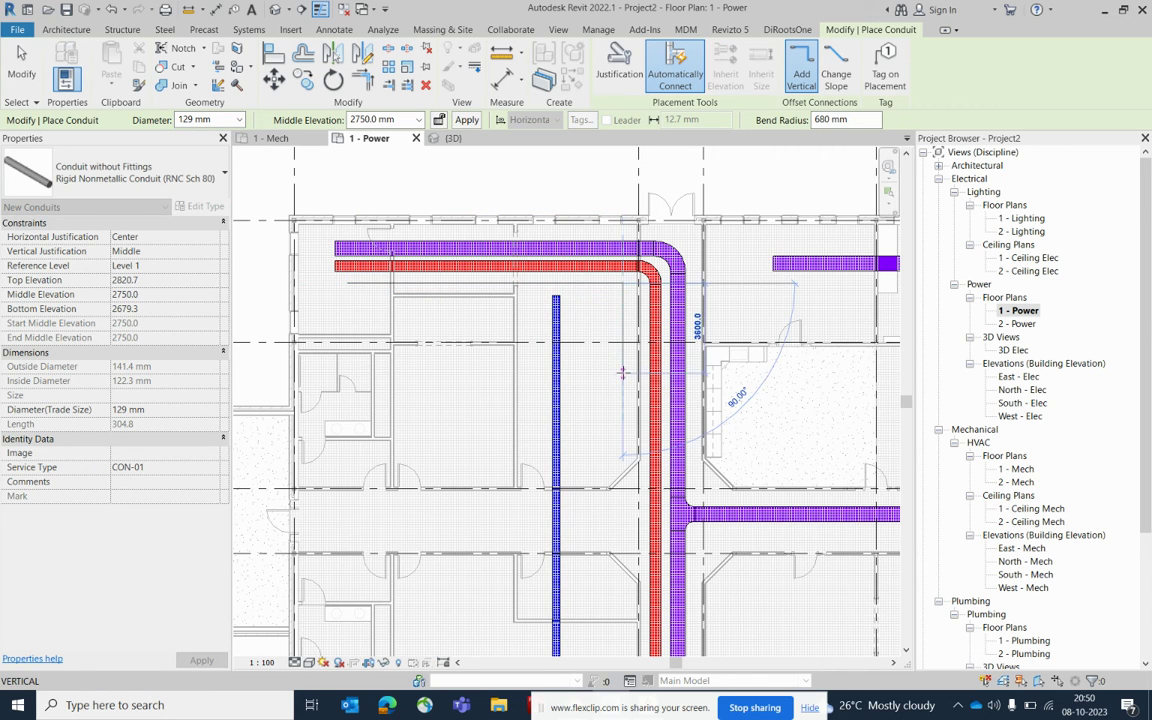
{"action": "scroll", "coordinate": [622, 398], "scroll_direction": "down", "scroll_amount": 2}
{"action": "left_click", "coordinate": [619, 607]}
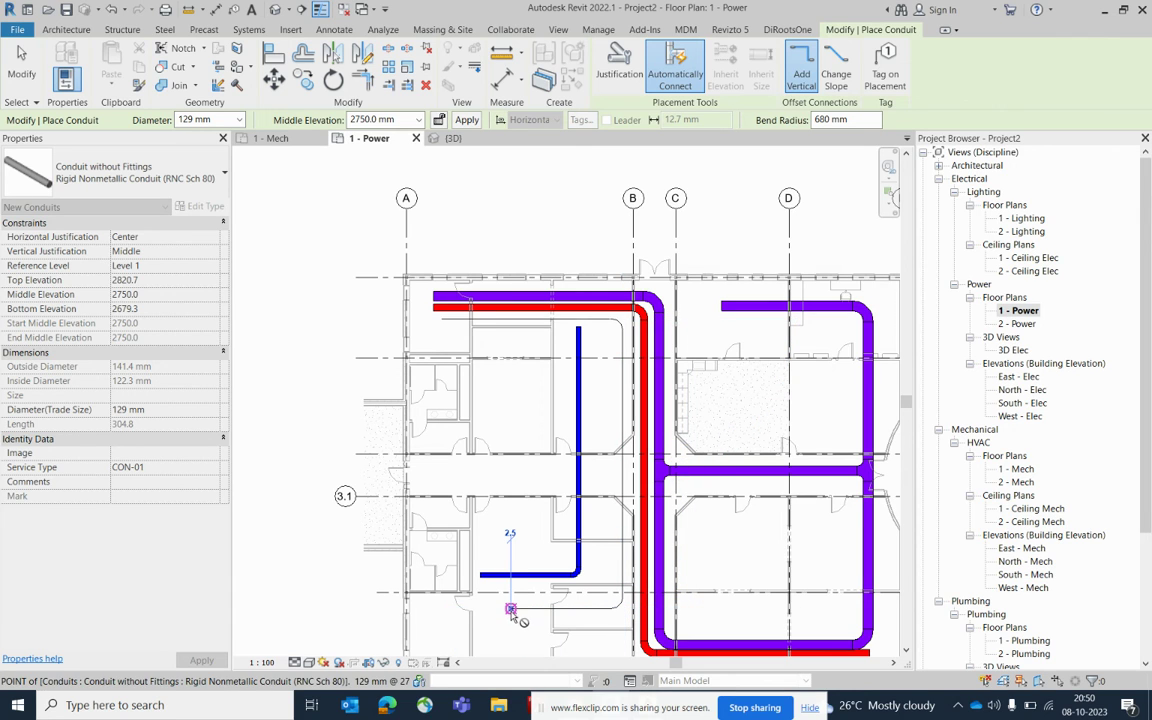
{"action": "key", "text": "Escape"}
Set the 1 - Power plan's detail level to Fine.
{"action": "left_click", "coordinate": [294, 662]}
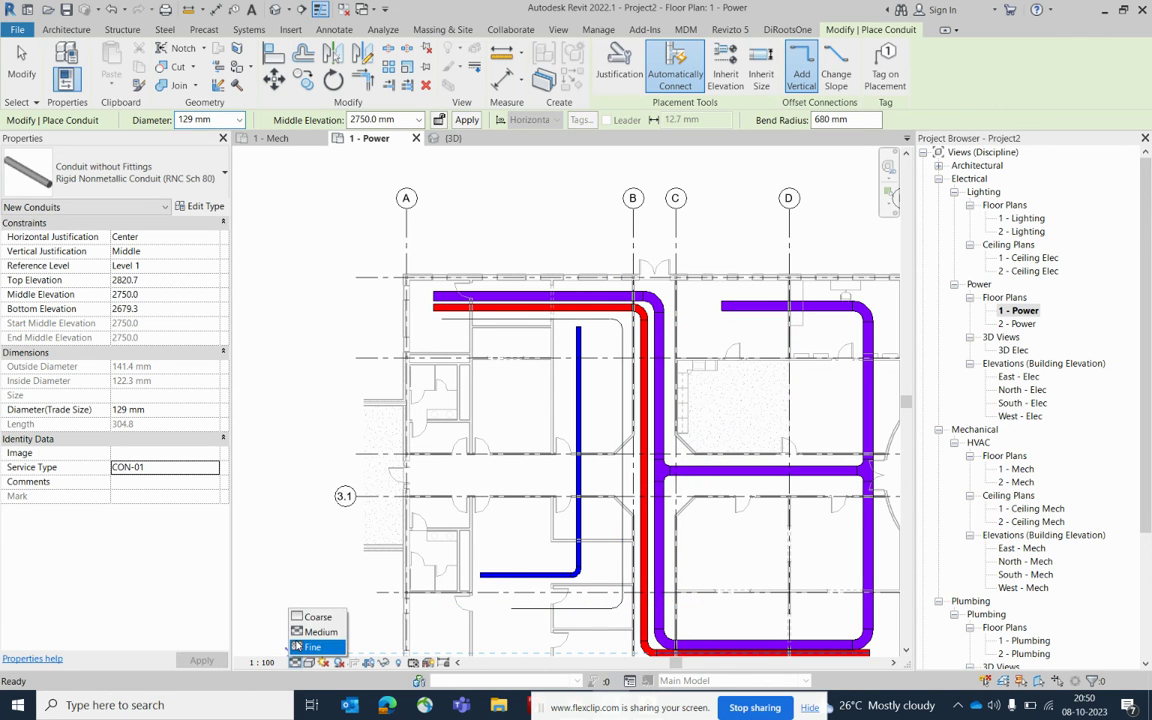
{"action": "left_click", "coordinate": [285, 590]}
{"action": "scroll", "coordinate": [604, 580], "scroll_direction": "up", "scroll_amount": 2}
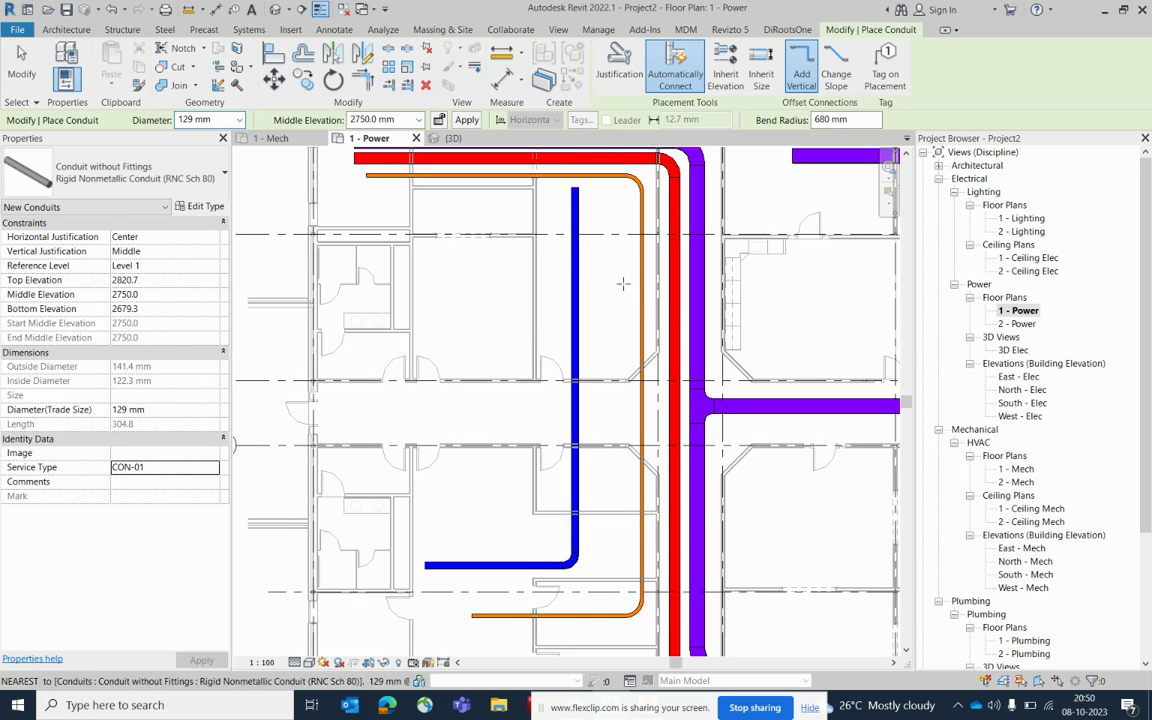
Draw a three-segment 129 mm conduit with Service Type CON-02 on the inner side of the blue CT-03 tray.
{"action": "scroll", "coordinate": [455, 185], "scroll_direction": "up", "scroll_amount": 1}
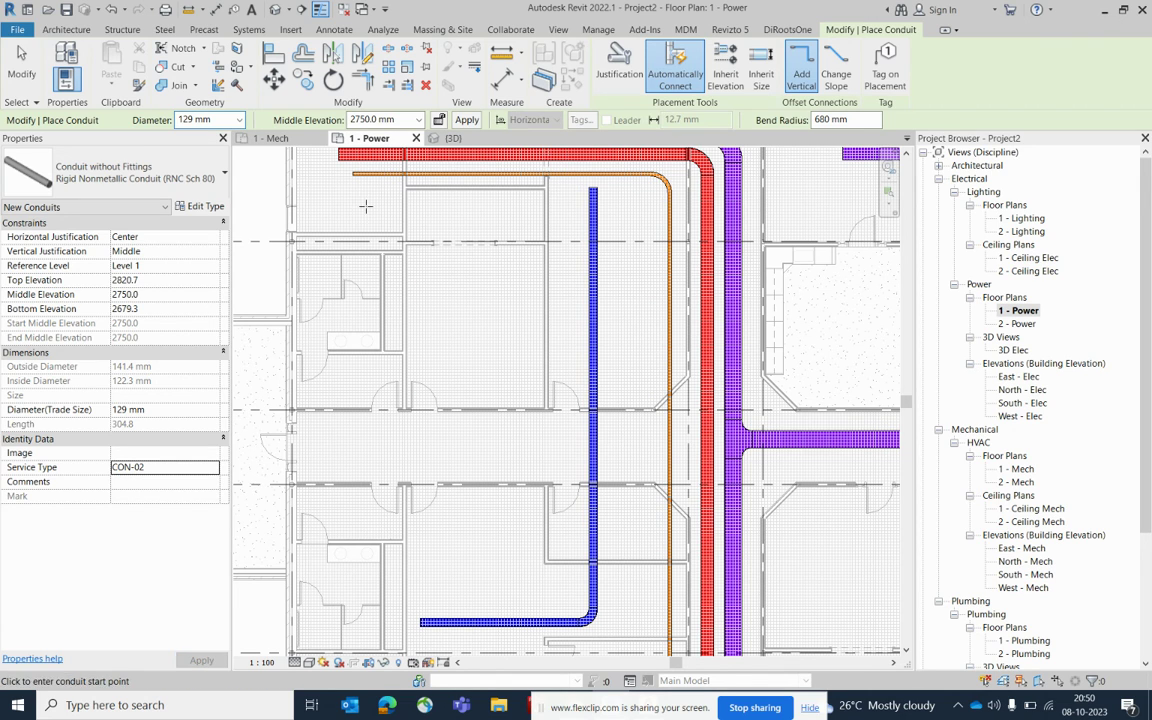
{"action": "left_click", "coordinate": [365, 206]}
{"action": "left_click", "coordinate": [574, 206]}
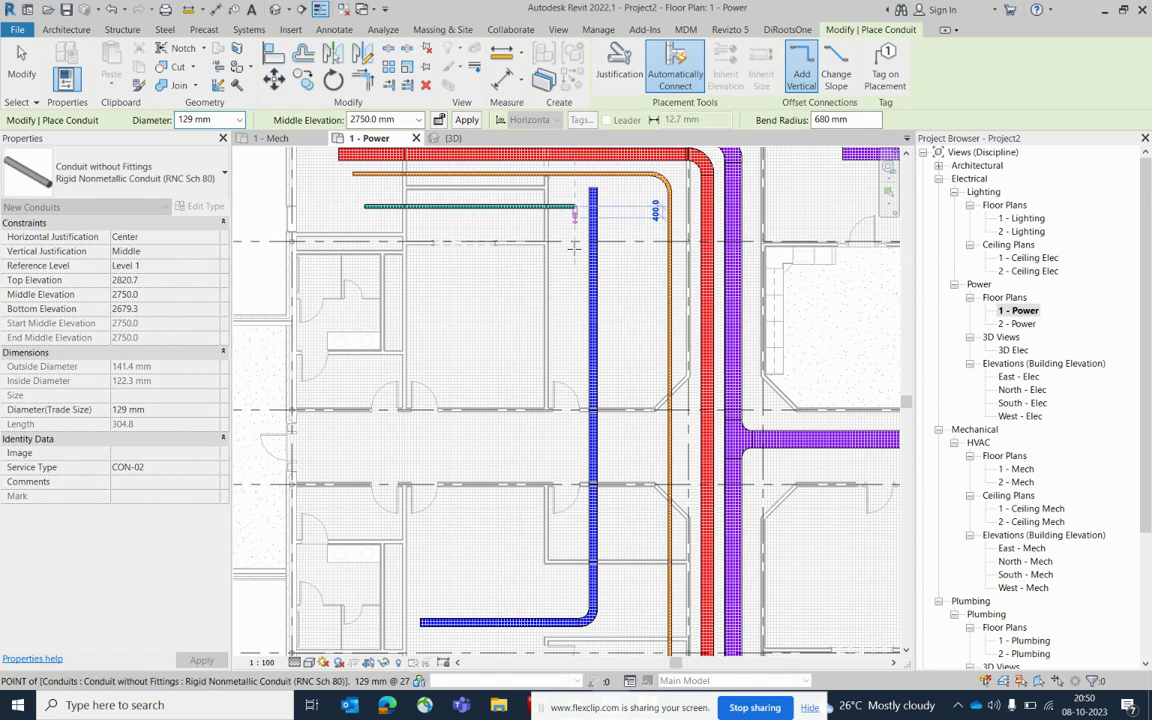
{"action": "left_click", "coordinate": [567, 591]}
{"action": "left_click", "coordinate": [430, 592]}
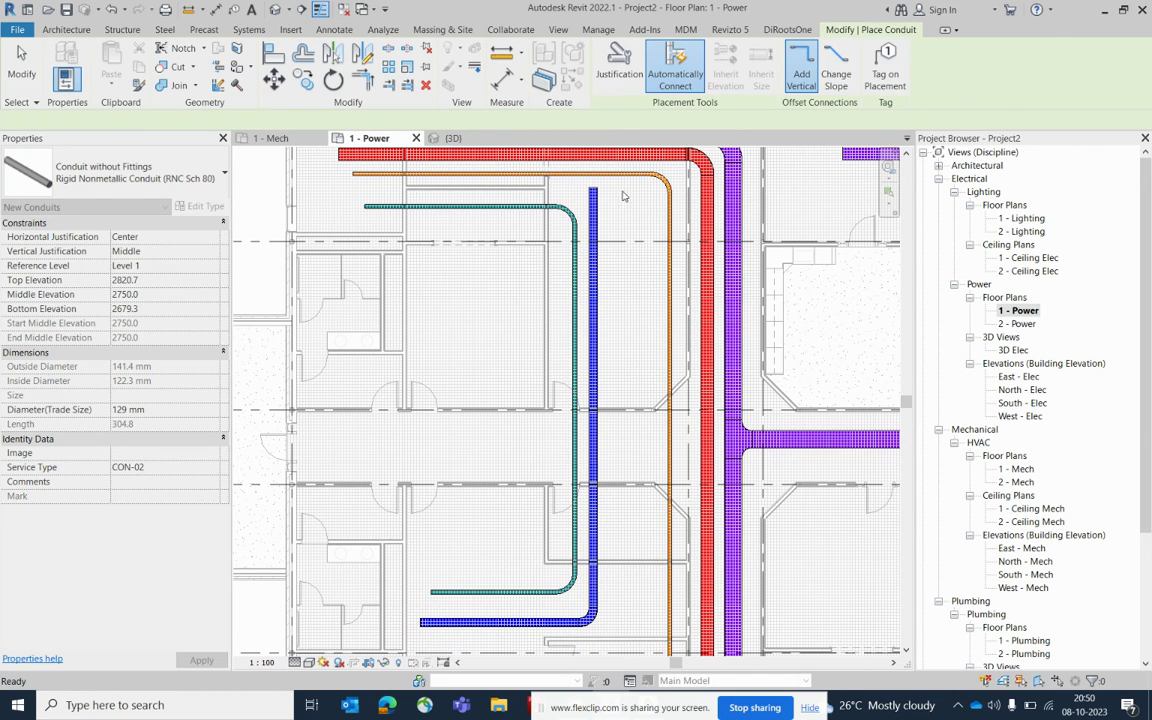
Draw a four-segment 129 mm CON-02 conduit starting between the blue CT-03 tray and the orange CON-01 conduit and looping back below the CT-03 tray.
{"action": "left_click", "coordinate": [625, 188]}
{"action": "scroll", "coordinate": [627, 338], "scroll_direction": "down", "scroll_amount": 2}
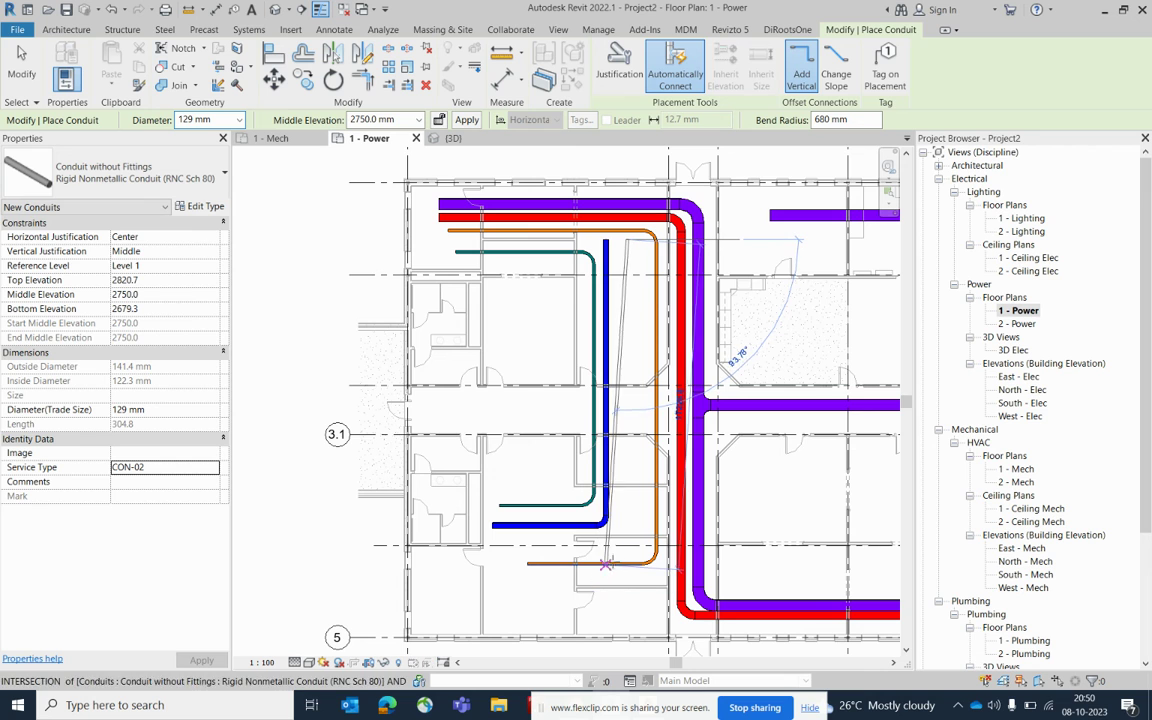
{"action": "left_click", "coordinate": [622, 549]}
{"action": "scroll", "coordinate": [623, 548], "scroll_direction": "up", "scroll_amount": 2}
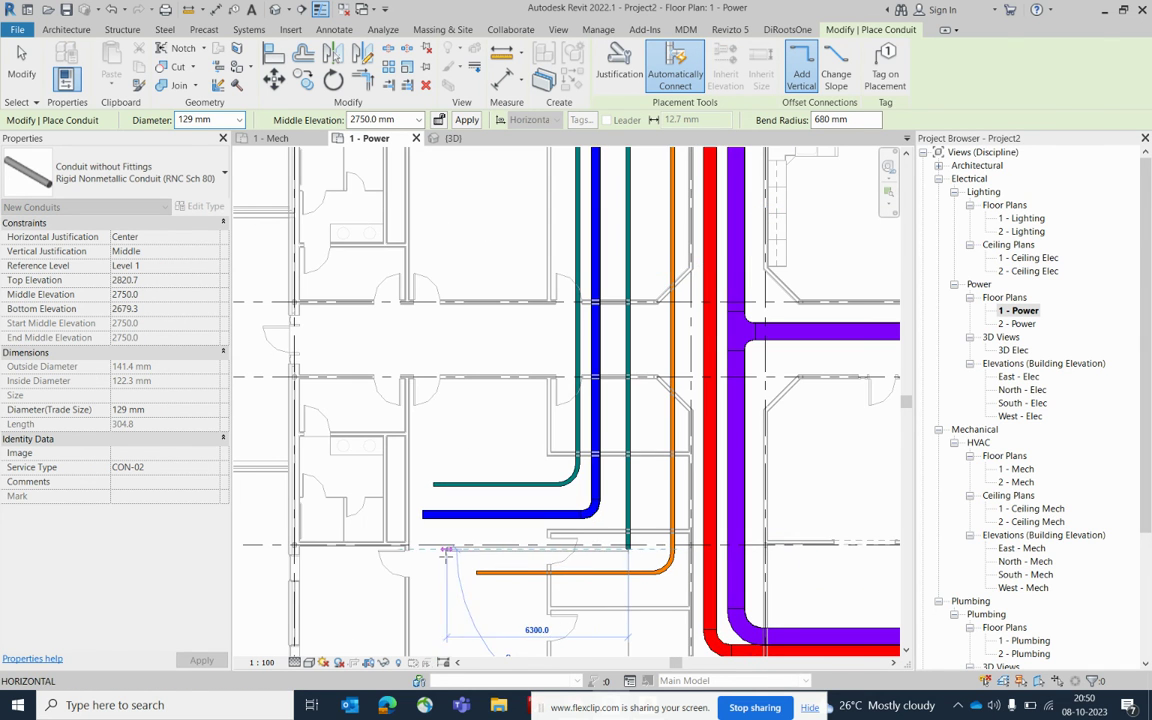
{"action": "left_click", "coordinate": [445, 549]}
{"action": "left_click", "coordinate": [616, 629]}
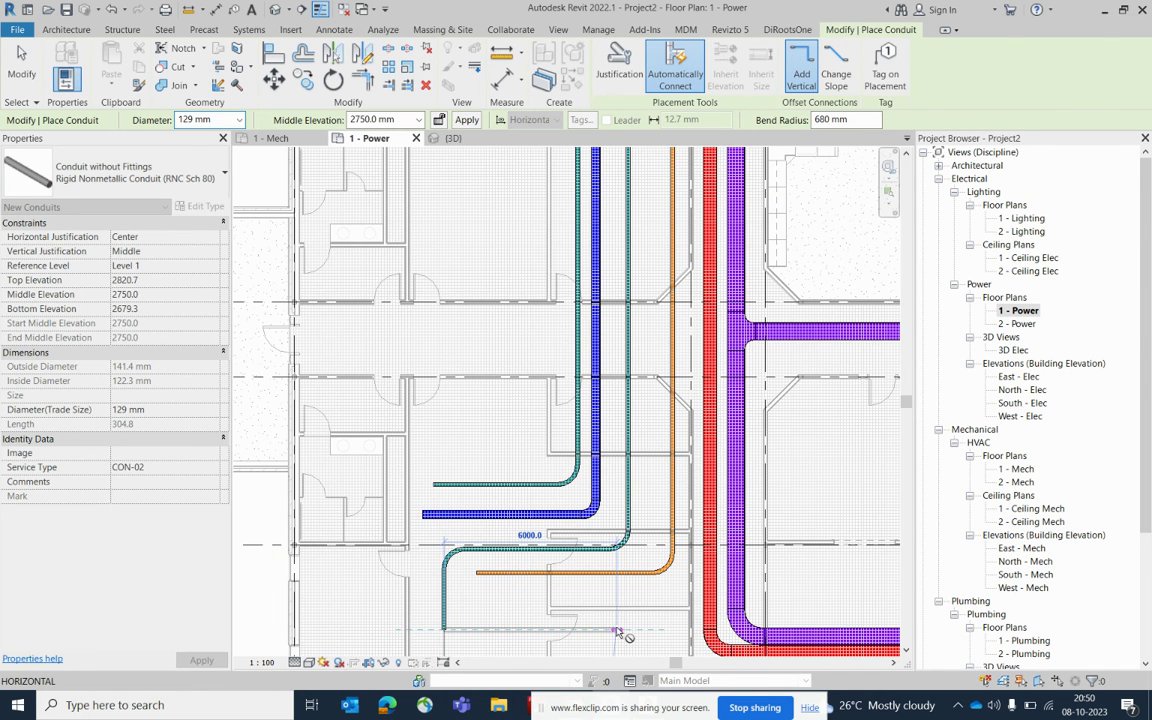
{"action": "scroll", "coordinate": [617, 628], "scroll_direction": "down", "scroll_amount": 3}
{"action": "scroll", "coordinate": [617, 628], "scroll_direction": "up", "scroll_amount": 3}
{"action": "key", "text": "Escape"}
{"action": "key", "text": "Escape"}
{"action": "scroll", "coordinate": [570, 440], "scroll_direction": "down", "scroll_amount": 3}
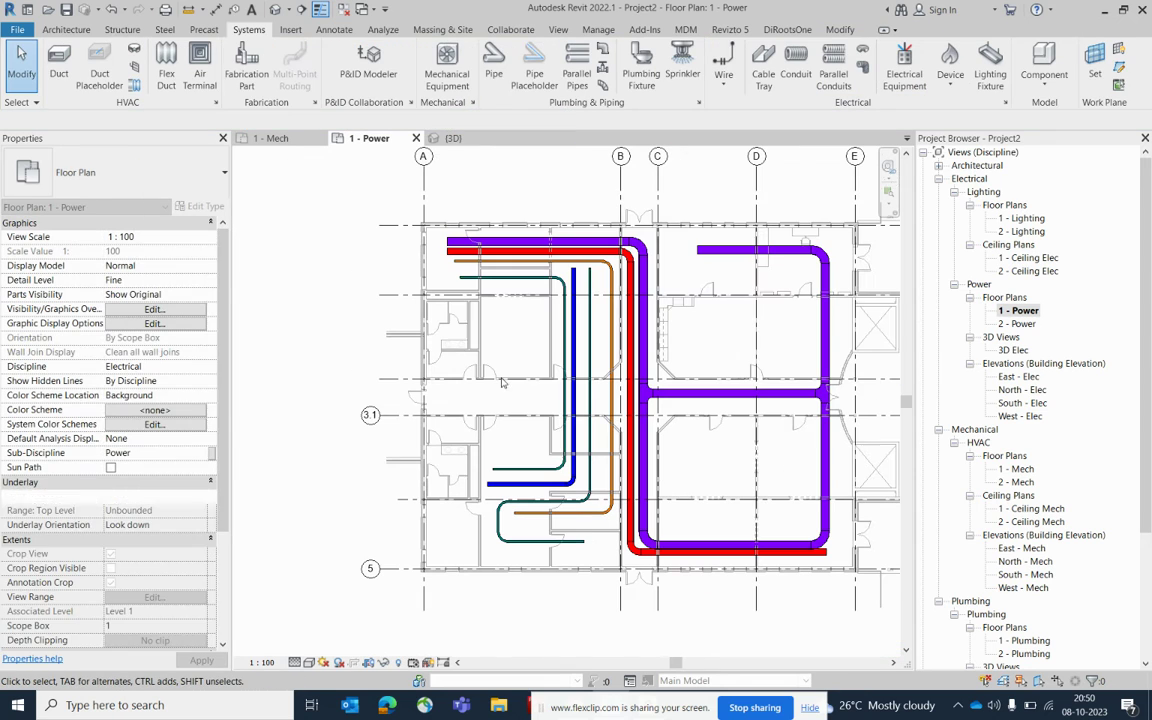
In the {3D} view, set the CON-02 filter's surface foreground pattern color to RGB 000-128-128.
{"action": "left_click", "coordinate": [453, 138]}
{"action": "scroll", "coordinate": [547, 208], "scroll_direction": "up", "scroll_amount": 6}
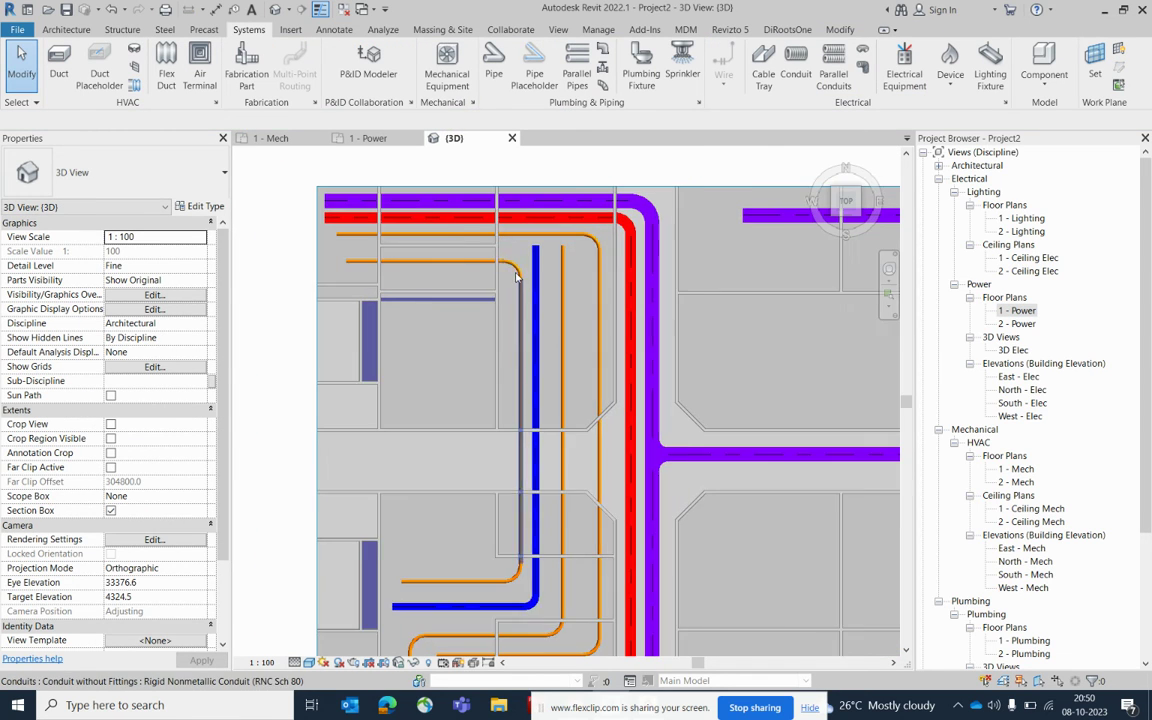
{"action": "scroll", "coordinate": [548, 215], "scroll_direction": "down", "scroll_amount": 3}
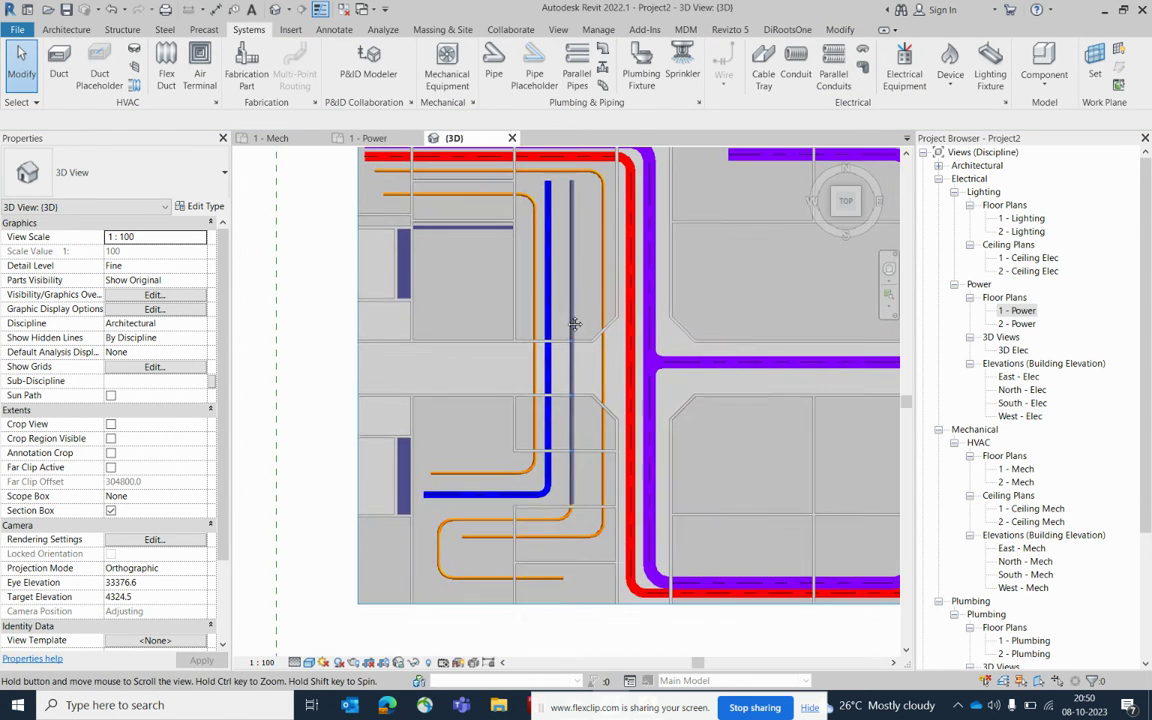
{"action": "key", "text": "v"}
{"action": "key", "text": "v"}
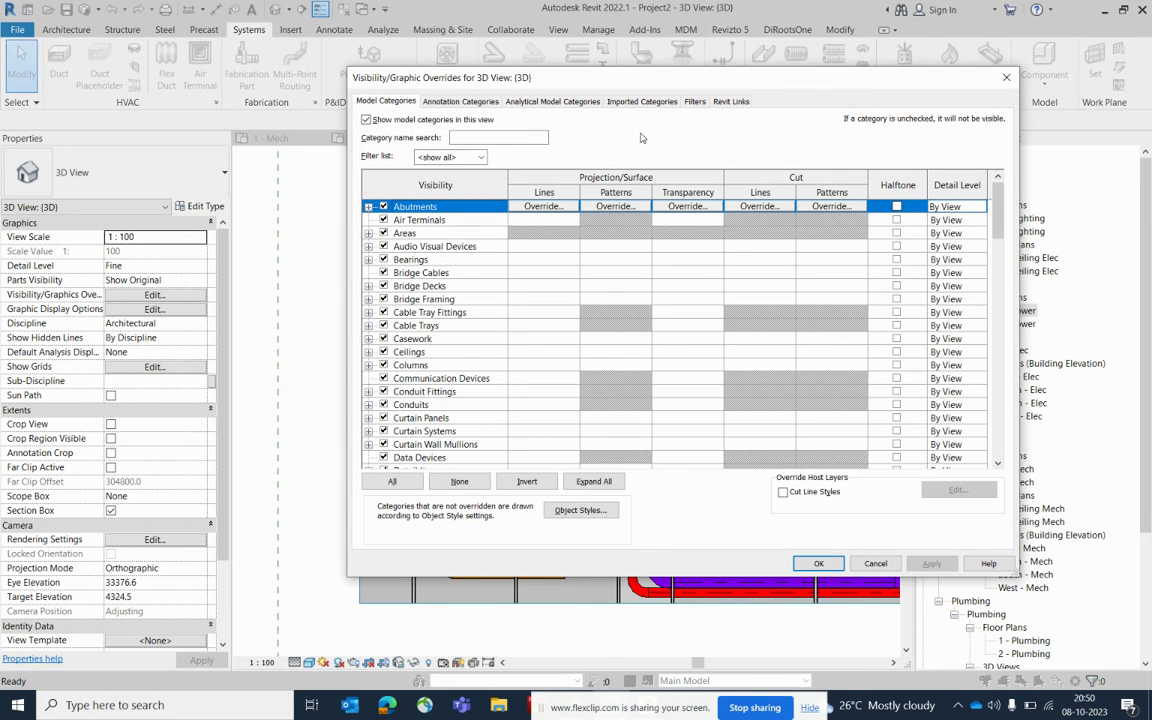
{"action": "left_click", "coordinate": [693, 102]}
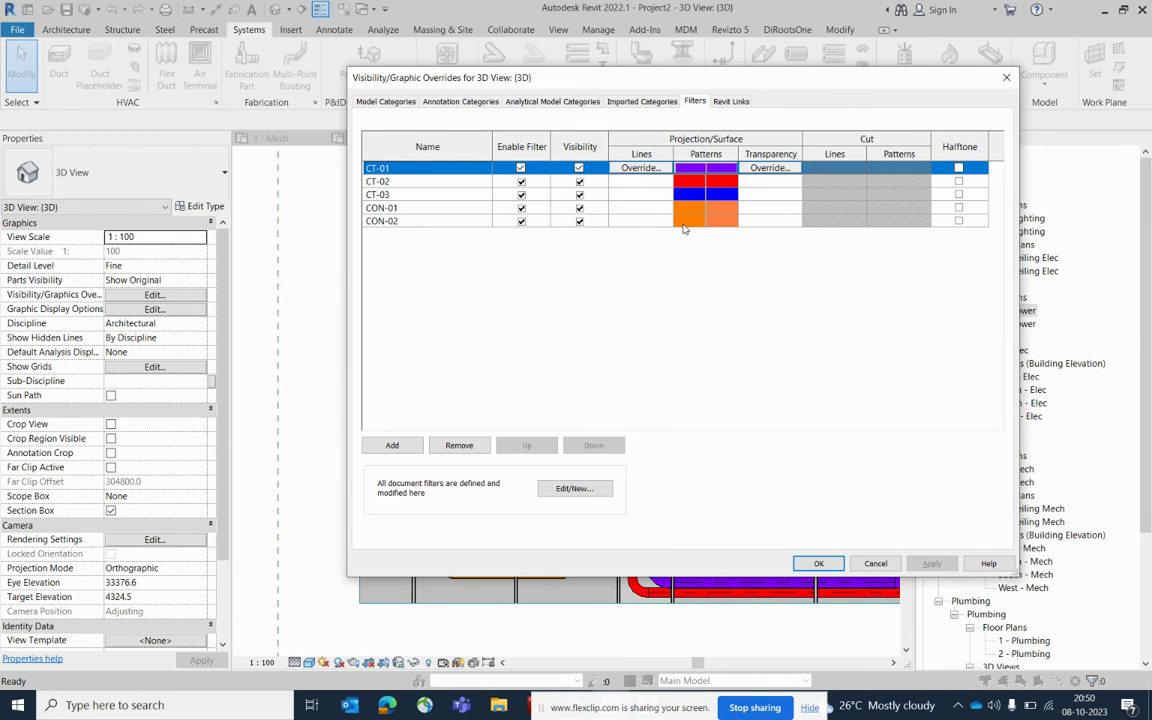
{"action": "left_click", "coordinate": [688, 221]}
{"action": "left_click", "coordinate": [709, 222]}
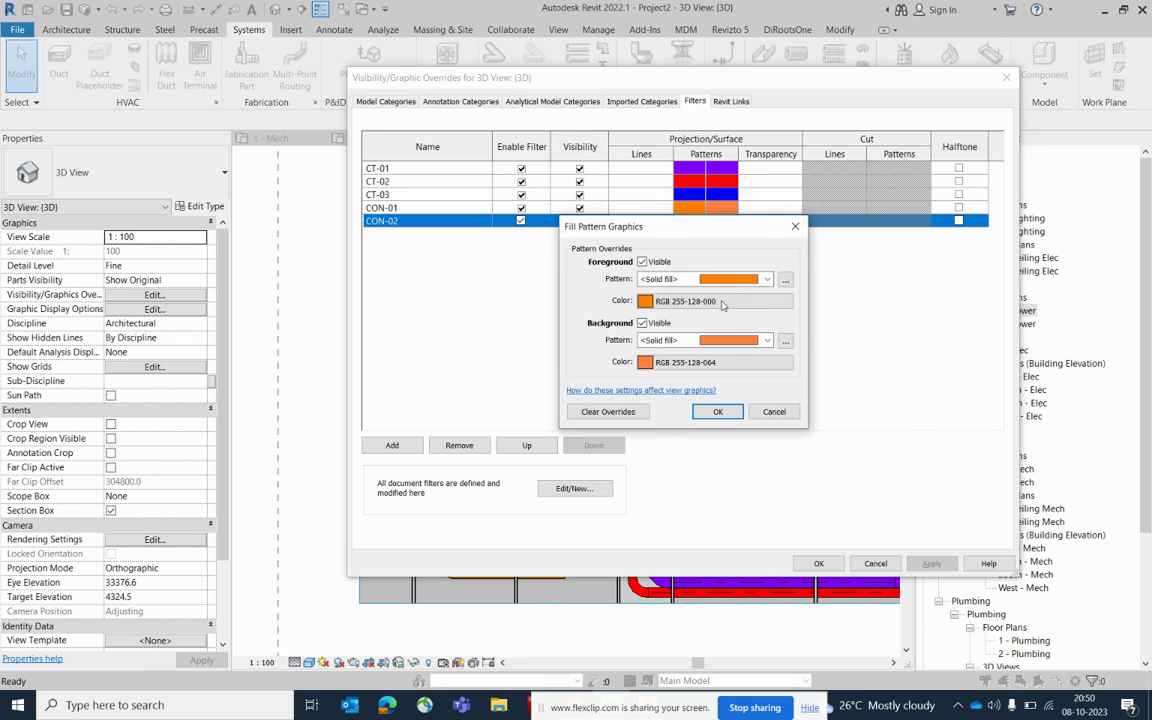
{"action": "left_click", "coordinate": [645, 300]}
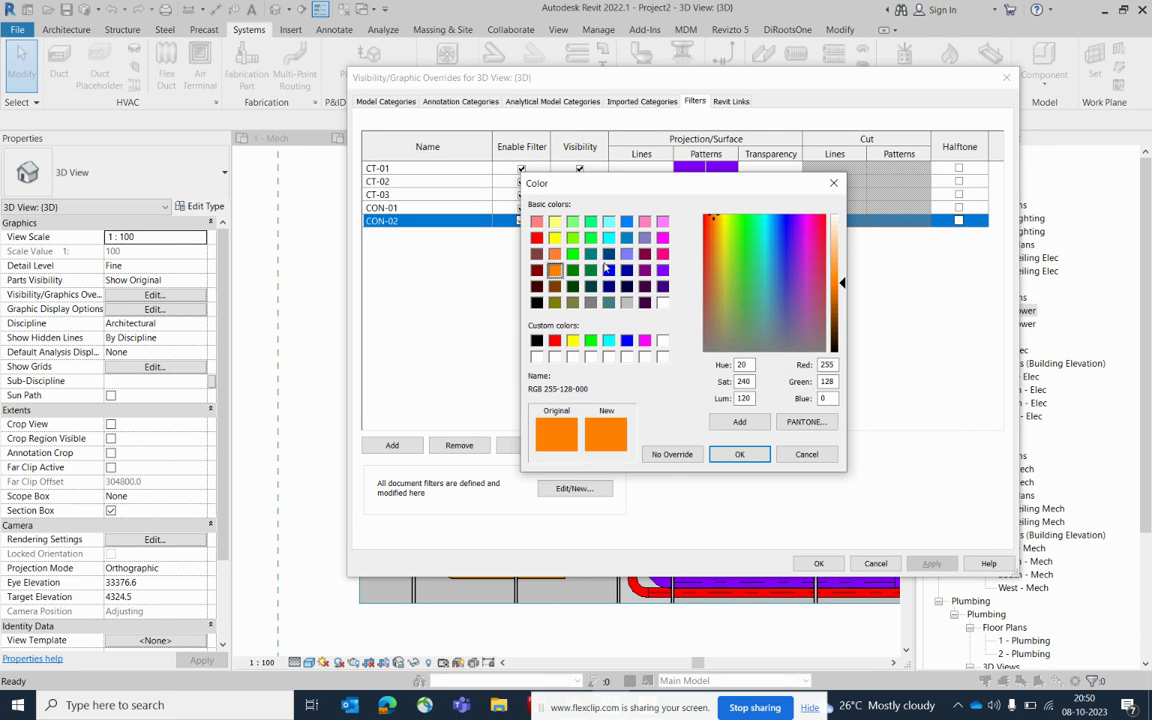
{"action": "left_click", "coordinate": [591, 255]}
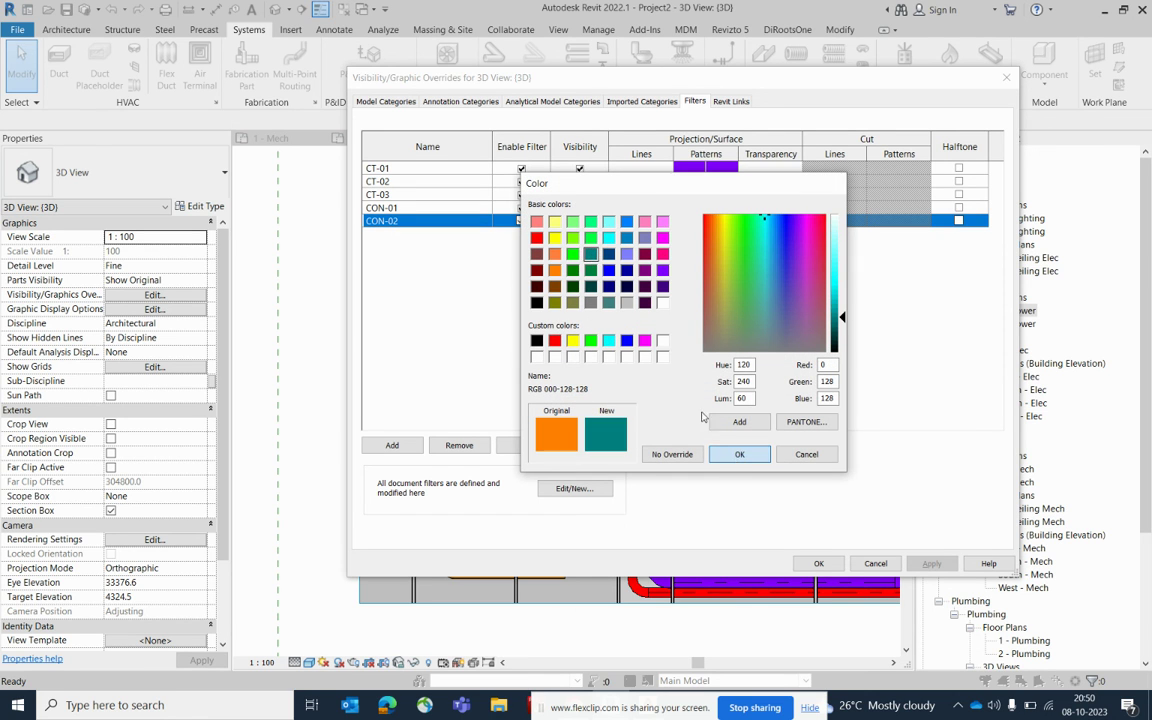
{"action": "left_click", "coordinate": [739, 454]}
Set the CON-02 filter's surface background pattern color to RGB 000-128-064 and apply the overrides to the {3D} view.
{"action": "left_click", "coordinate": [745, 360]}
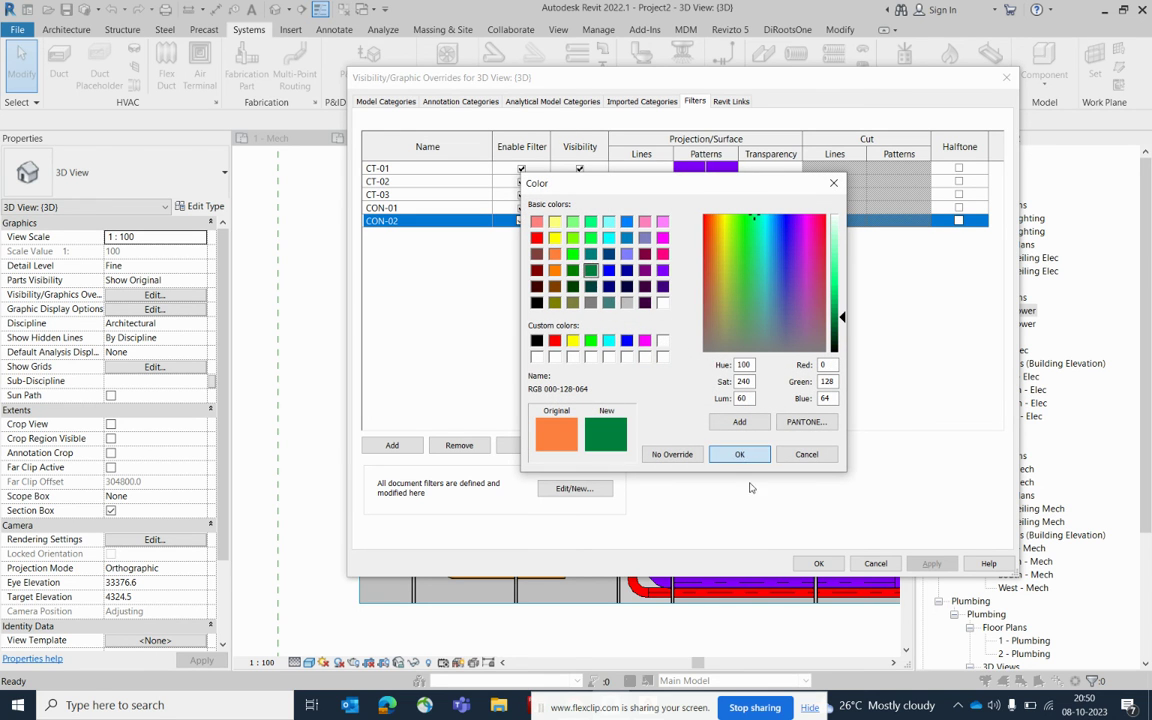
{"action": "left_click", "coordinate": [739, 454]}
{"action": "left_click", "coordinate": [735, 411]}
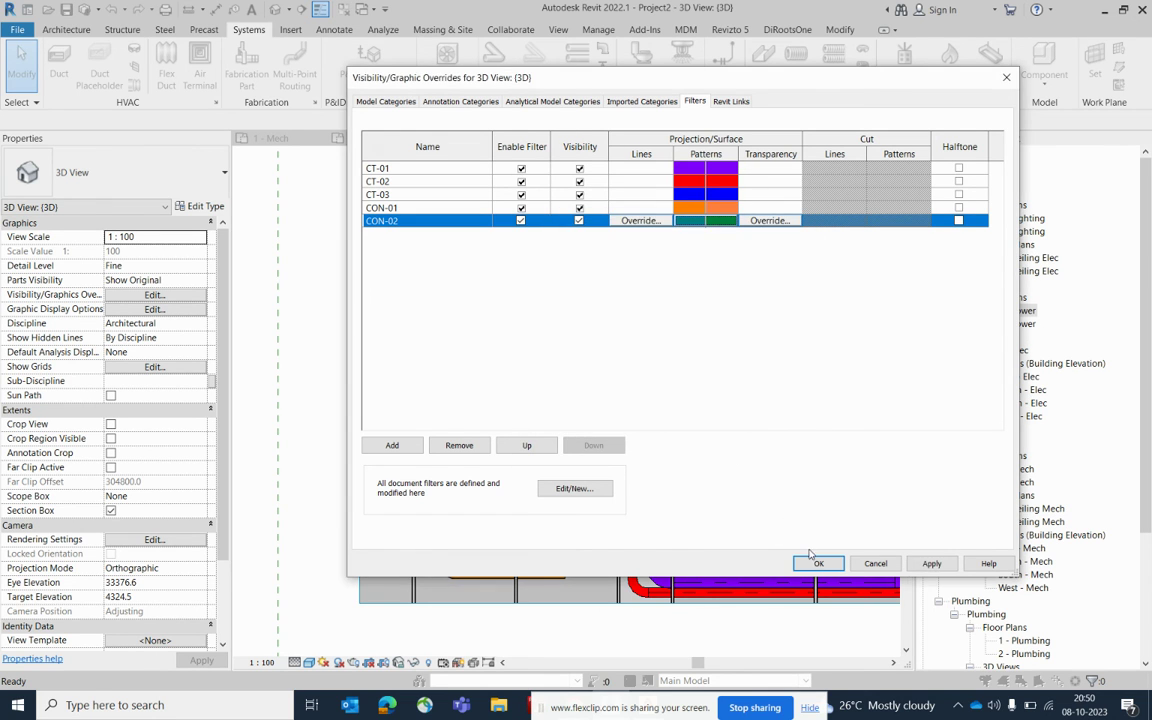
{"action": "left_click", "coordinate": [818, 563]}
Draw a seven-segment 129 mm CON-02 conduit in the {3D} view, spiralling inward through the upper-right rooms beside the purple CT-01 tray.
{"action": "scroll", "coordinate": [583, 374], "scroll_direction": "down", "scroll_amount": 2}
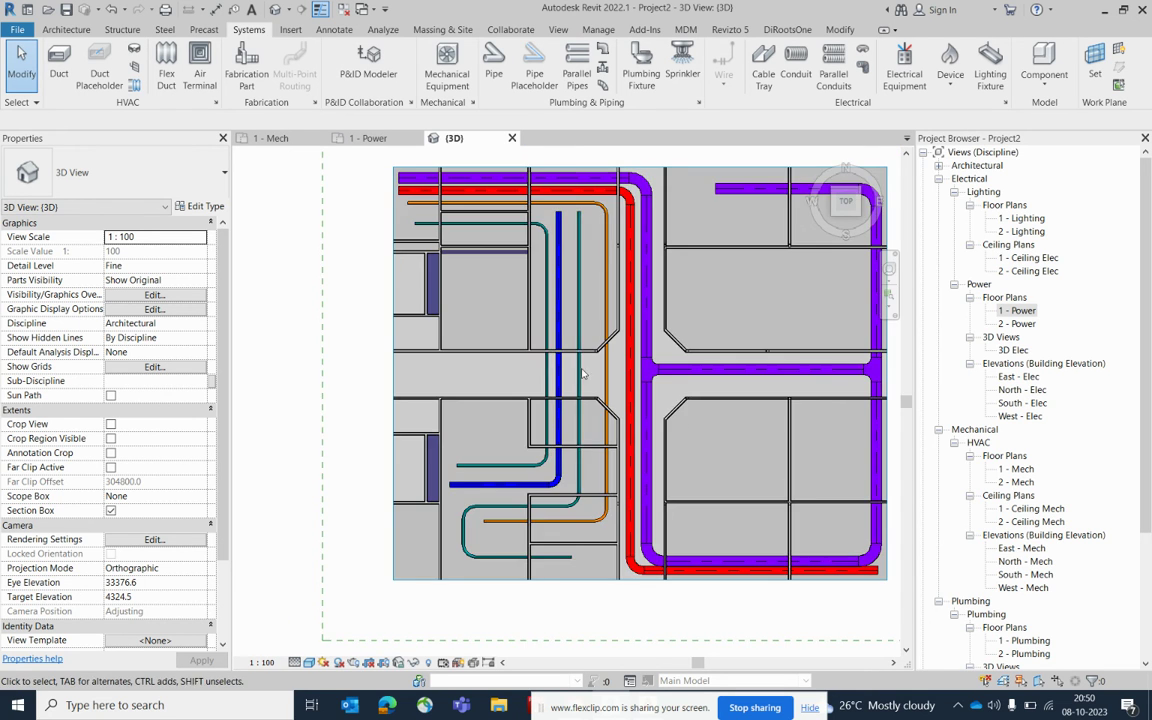
{"action": "scroll", "coordinate": [583, 374], "scroll_direction": "up", "scroll_amount": 3}
{"action": "scroll", "coordinate": [583, 374], "scroll_direction": "down", "scroll_amount": 3}
{"action": "scroll", "coordinate": [604, 188], "scroll_direction": "down", "scroll_amount": 1}
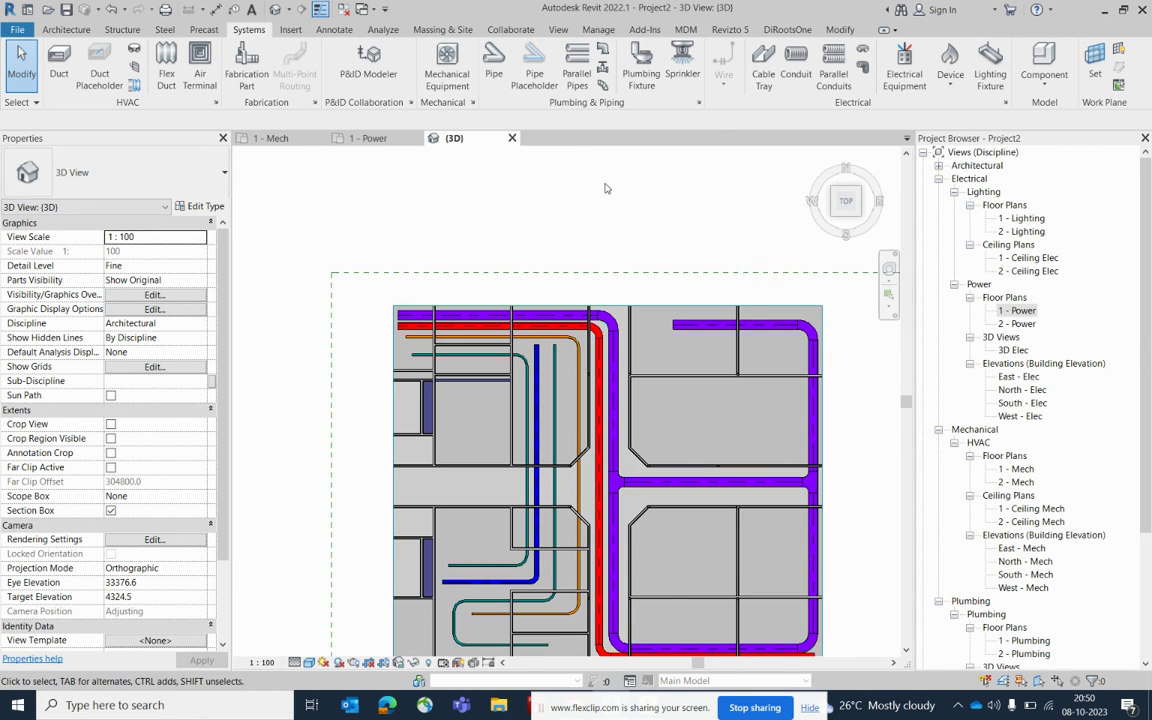
{"action": "left_click", "coordinate": [797, 66]}
{"action": "scroll", "coordinate": [644, 370], "scroll_direction": "up", "scroll_amount": 2}
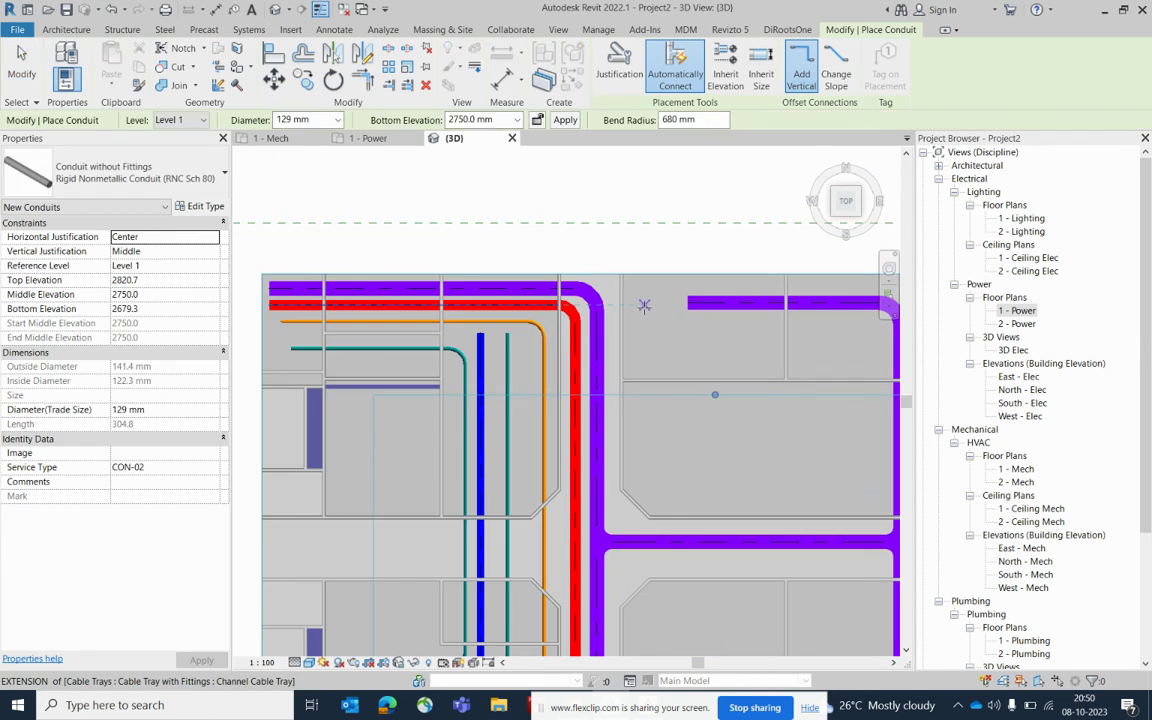
{"action": "left_click", "coordinate": [644, 305]}
{"action": "left_click", "coordinate": [648, 496]}
{"action": "scroll", "coordinate": [650, 493], "scroll_direction": "down", "scroll_amount": 1}
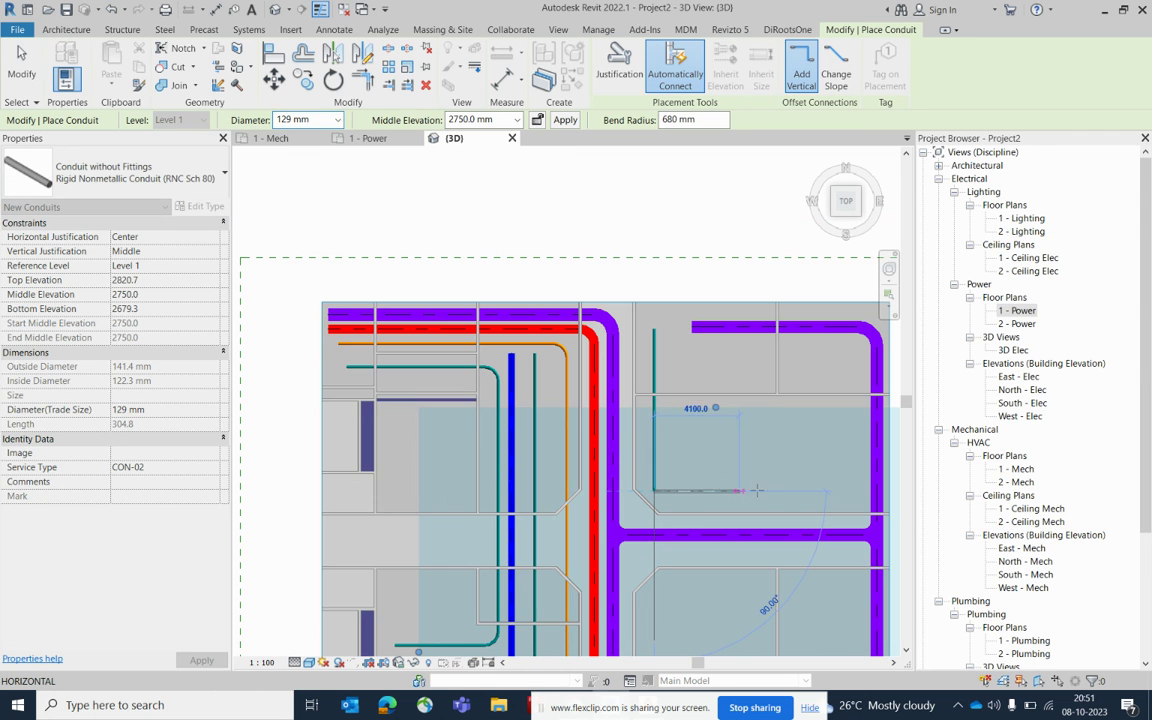
{"action": "left_click", "coordinate": [826, 490]}
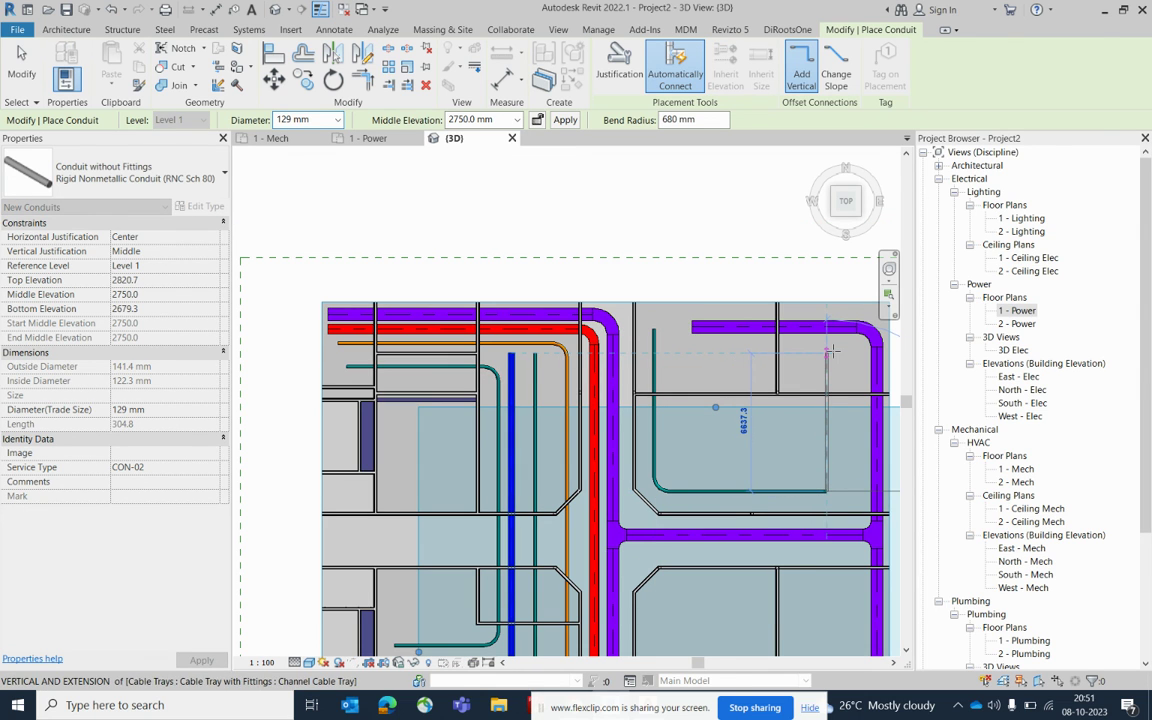
{"action": "left_click", "coordinate": [687, 355]}
{"action": "left_click", "coordinate": [680, 355]}
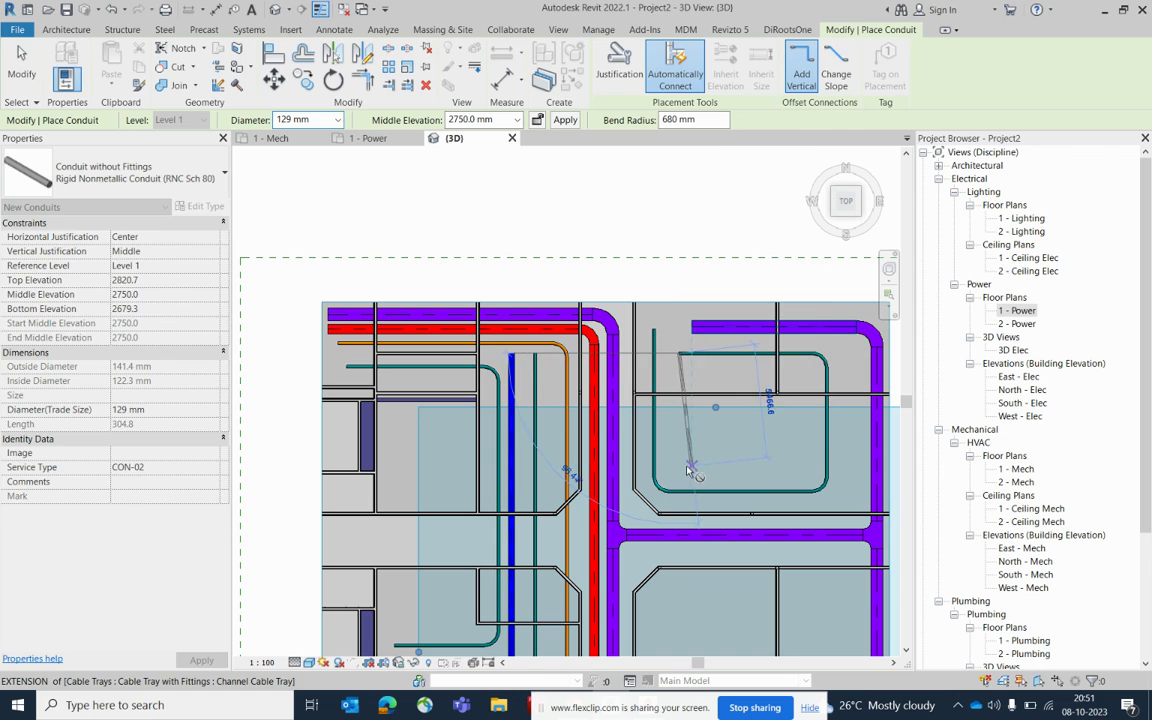
{"action": "left_click", "coordinate": [788, 462]}
{"action": "scroll", "coordinate": [788, 455], "scroll_direction": "up", "scroll_amount": 3}
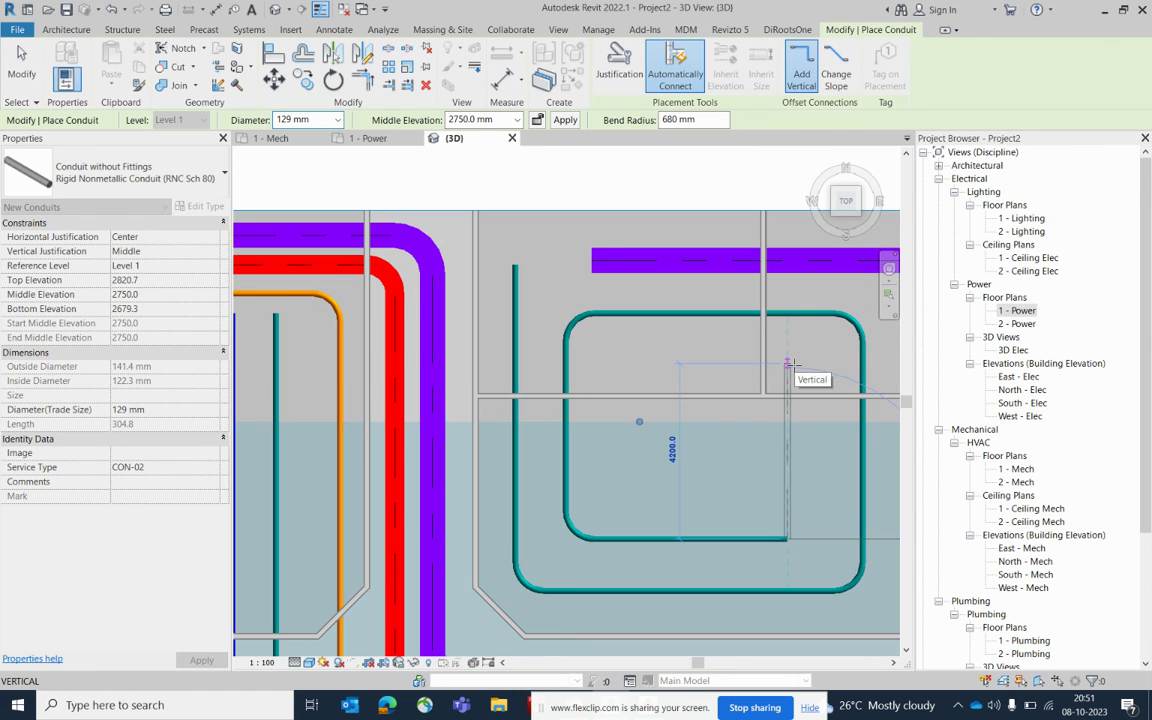
{"action": "left_click", "coordinate": [790, 366]}
{"action": "scroll", "coordinate": [790, 365], "scroll_direction": "down", "scroll_amount": 3}
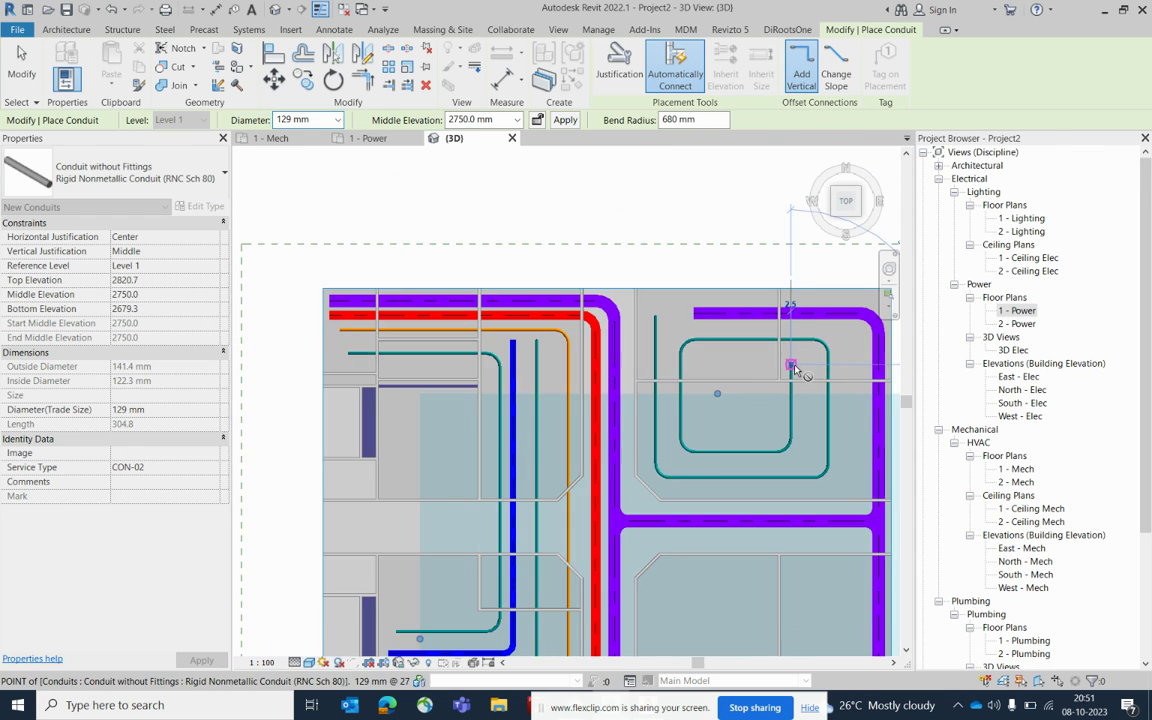
{"action": "key", "text": "Escape"}
{"action": "scroll", "coordinate": [573, 349], "scroll_direction": "down", "scroll_amount": 3}
{"action": "key", "text": "Escape"}
Select the trays and conduits across the upper half of the floor and fit the section box around them.
{"action": "left_click_drag", "start_coordinate": [287, 271], "coordinate": [770, 497]}
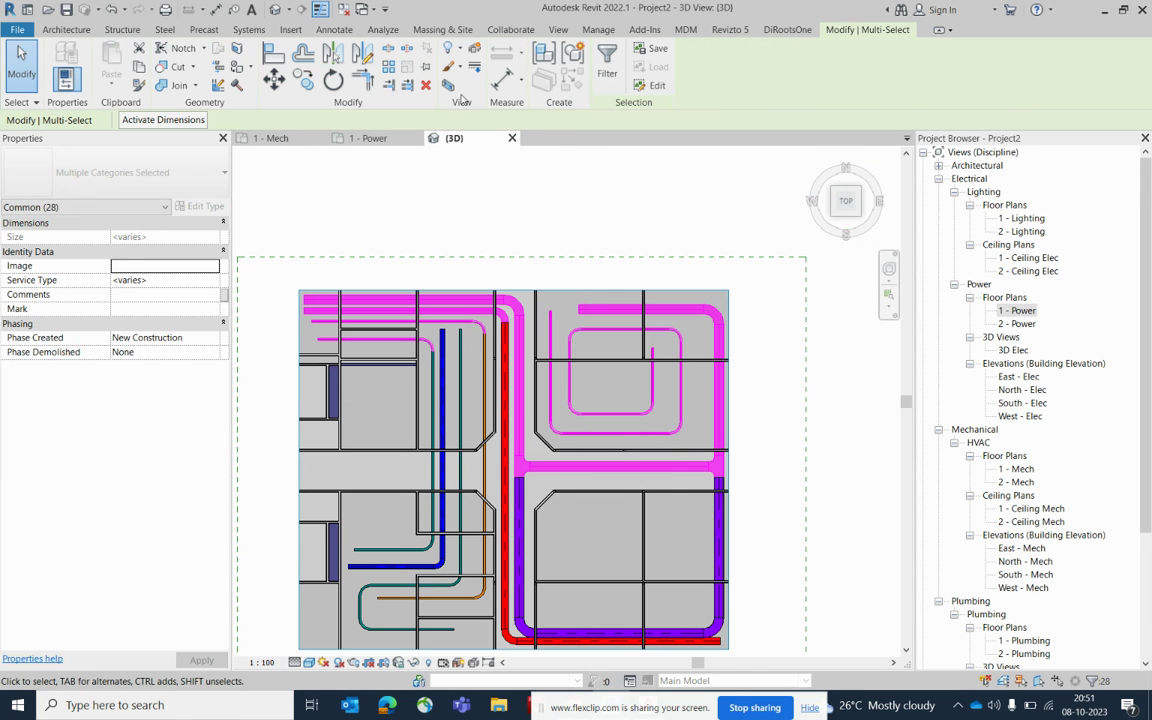
{"action": "key", "text": "z"}
{"action": "key", "text": "f"}
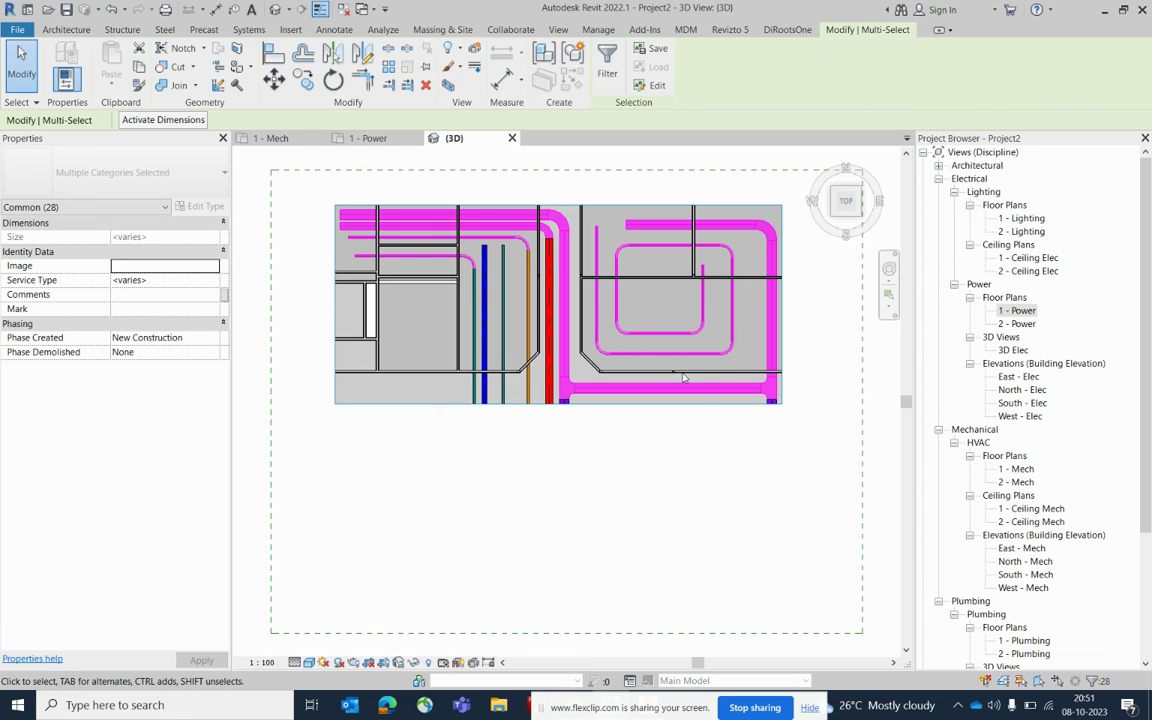
Inspect the colored trays and conduits inside the section box from an oblique 3D angle, with nothing selected.
{"action": "middle_click_drag", "start_coordinate": [717, 432], "coordinate": [789, 391], "text": "shift"}
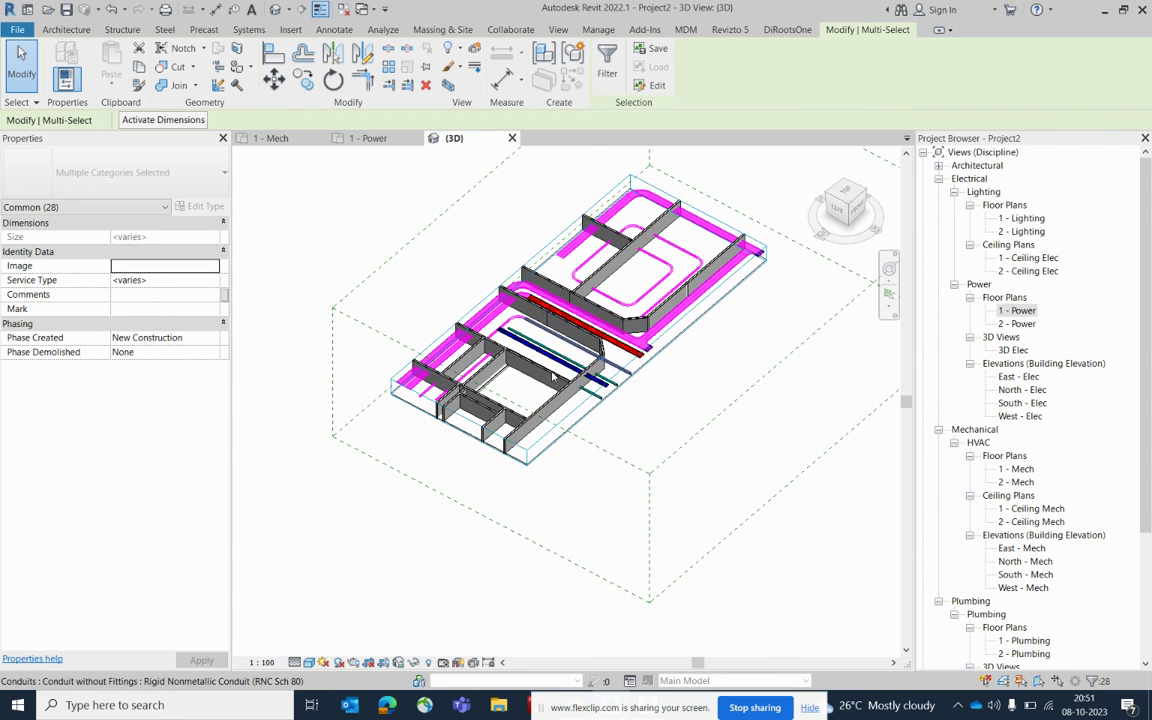
{"action": "scroll", "coordinate": [553, 375], "scroll_direction": "up", "scroll_amount": 6}
{"action": "scroll", "coordinate": [614, 417], "scroll_direction": "down", "scroll_amount": 4}
{"action": "middle_click_drag", "start_coordinate": [614, 417], "coordinate": [640, 405], "text": "shift"}
{"action": "key", "text": "Escape"}
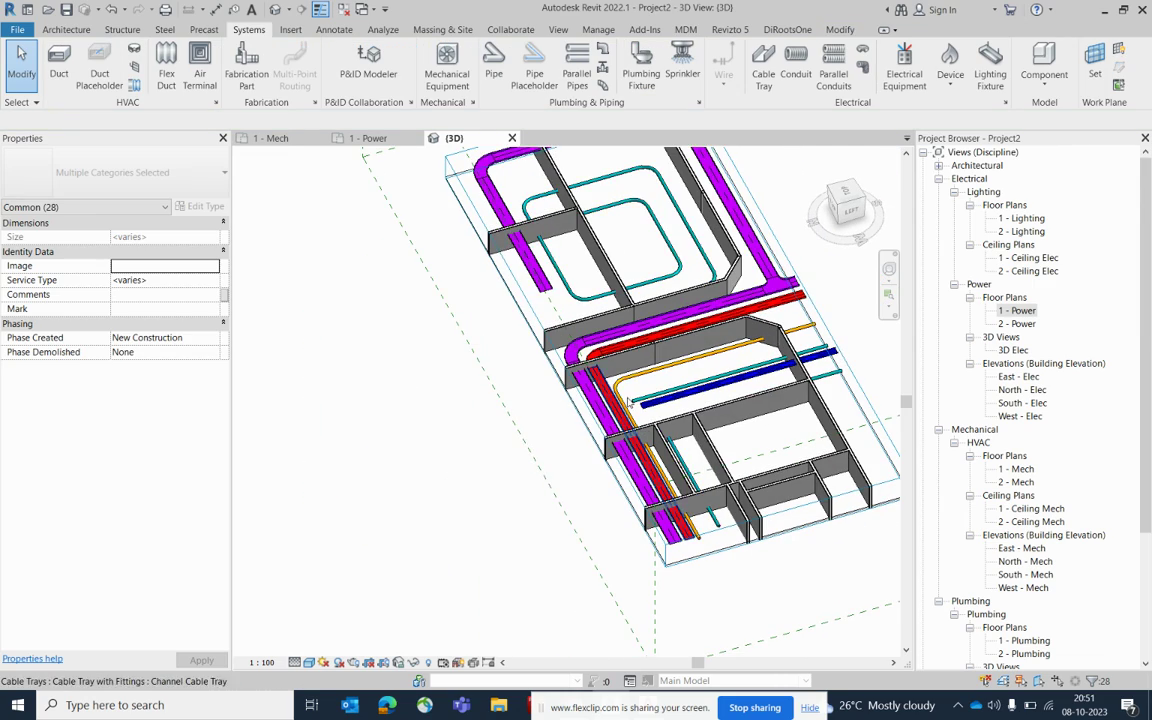
{"action": "scroll", "coordinate": [630, 398], "scroll_direction": "up", "scroll_amount": 3}
{"action": "scroll", "coordinate": [628, 393], "scroll_direction": "down", "scroll_amount": 4}
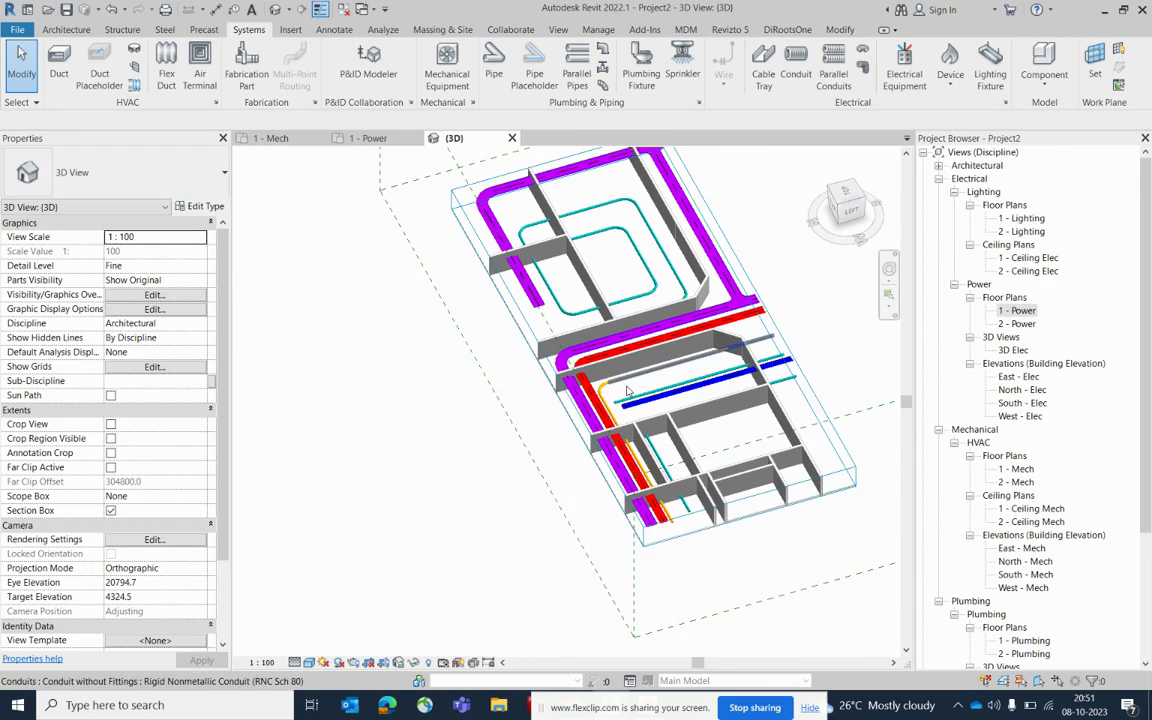